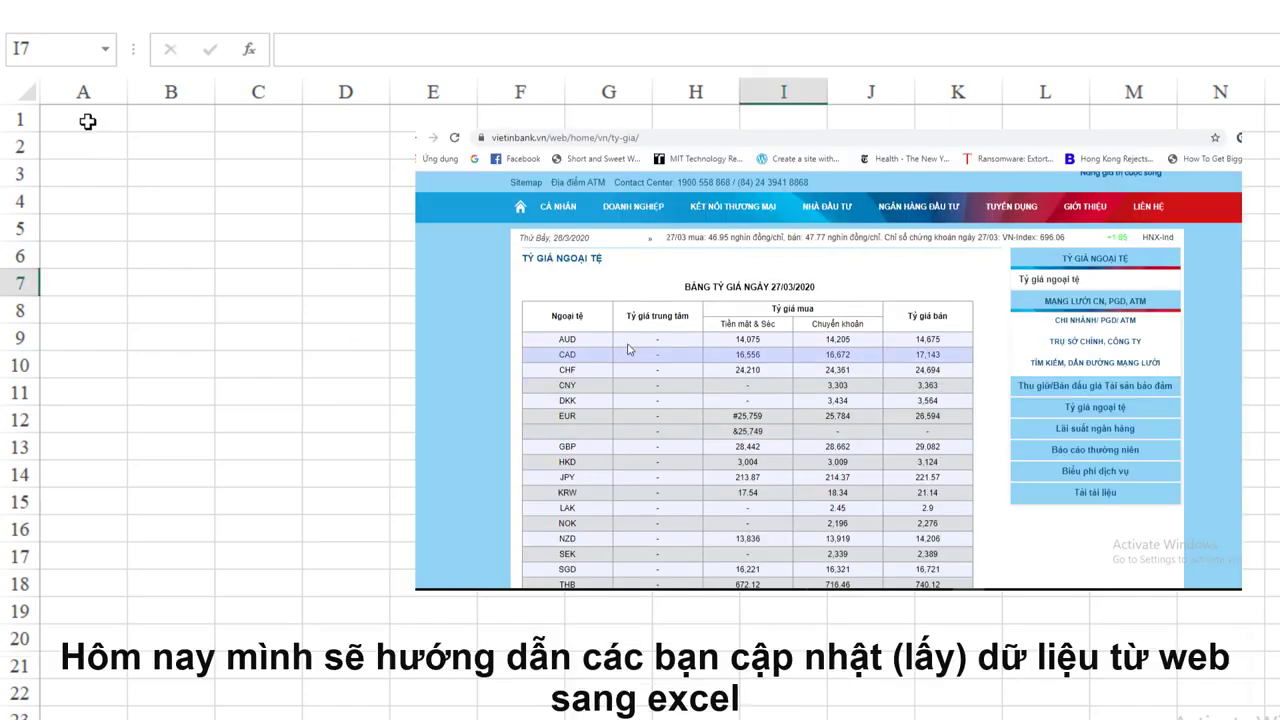
Enter the title 'Cập nhật dữ liệu từ Web vào Excel' in cell A1
{"action": "left_click", "coordinate": [89, 120]}
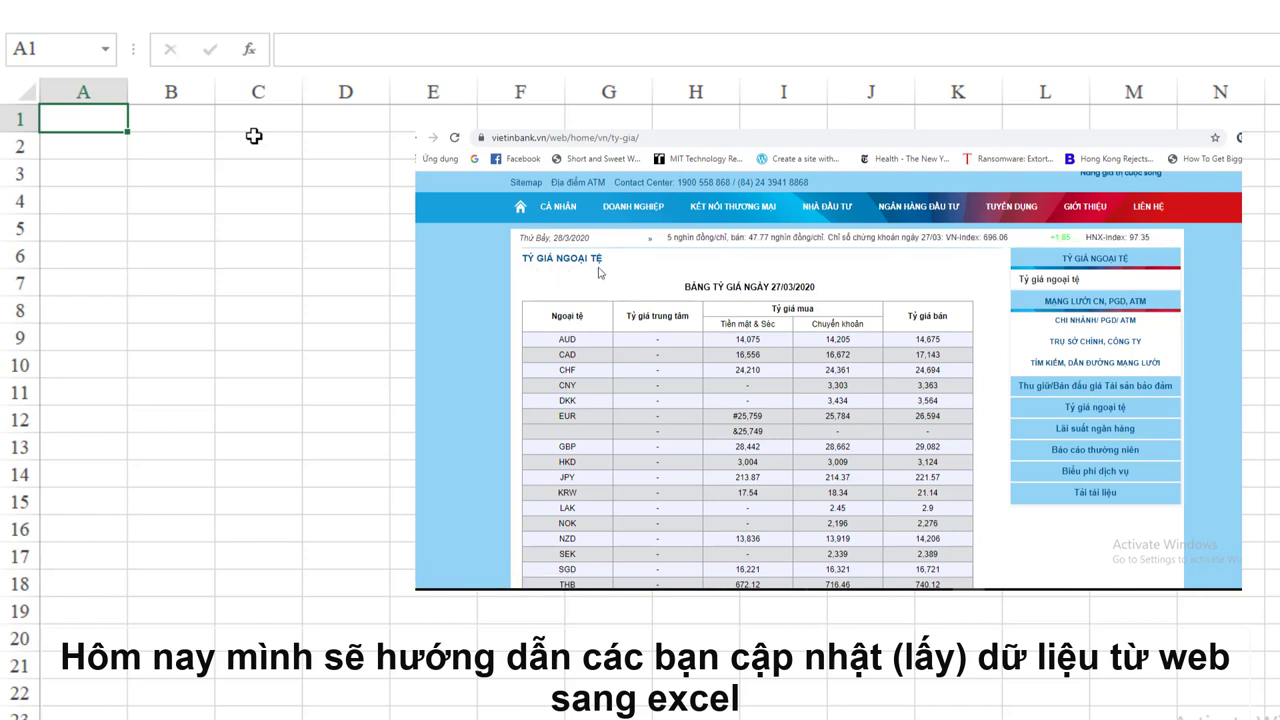
{"action": "type", "text": "Cập"}
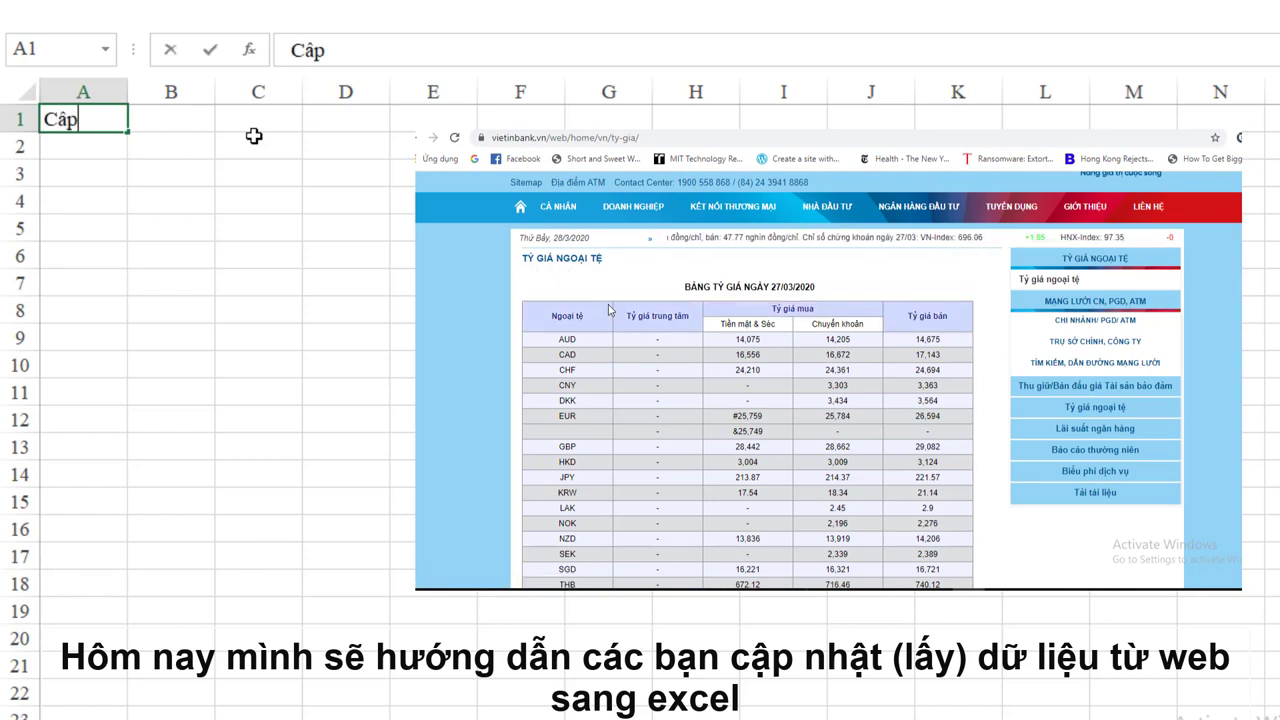
{"action": "type", "text": " nhâ"}
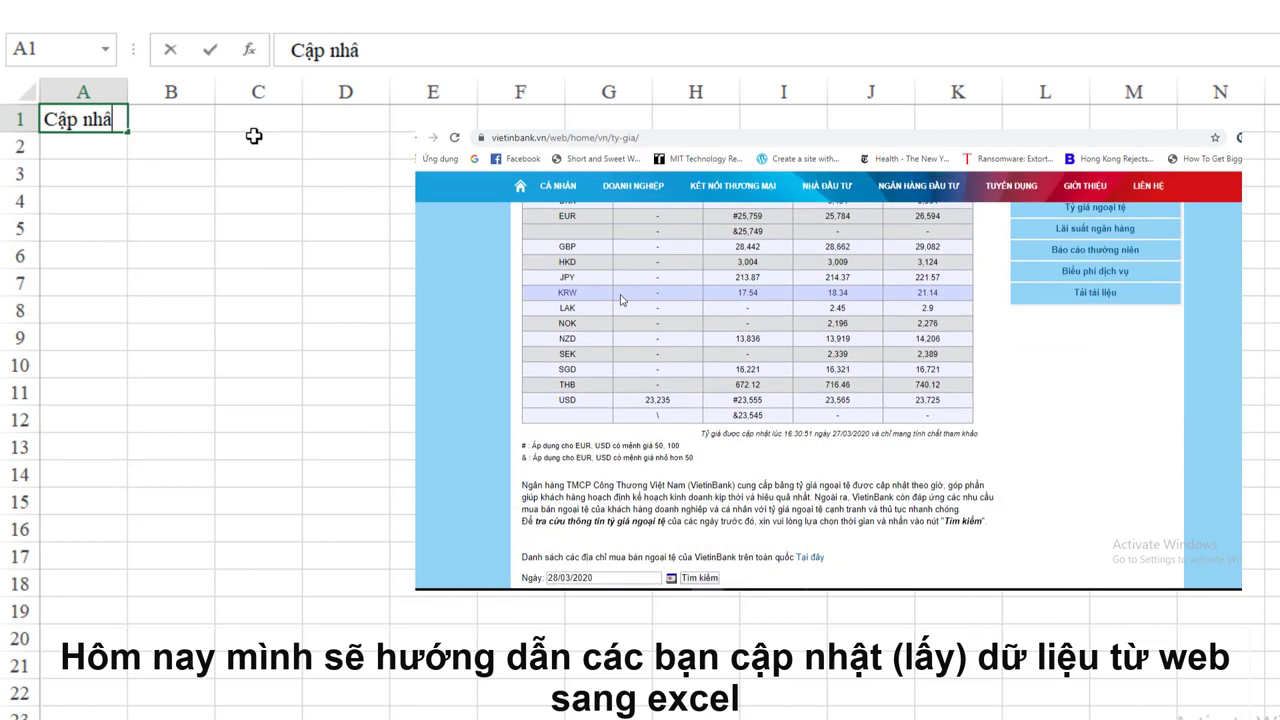
{"action": "key", "text": "BackSpace"}
{"action": "type", "text": "ật"}
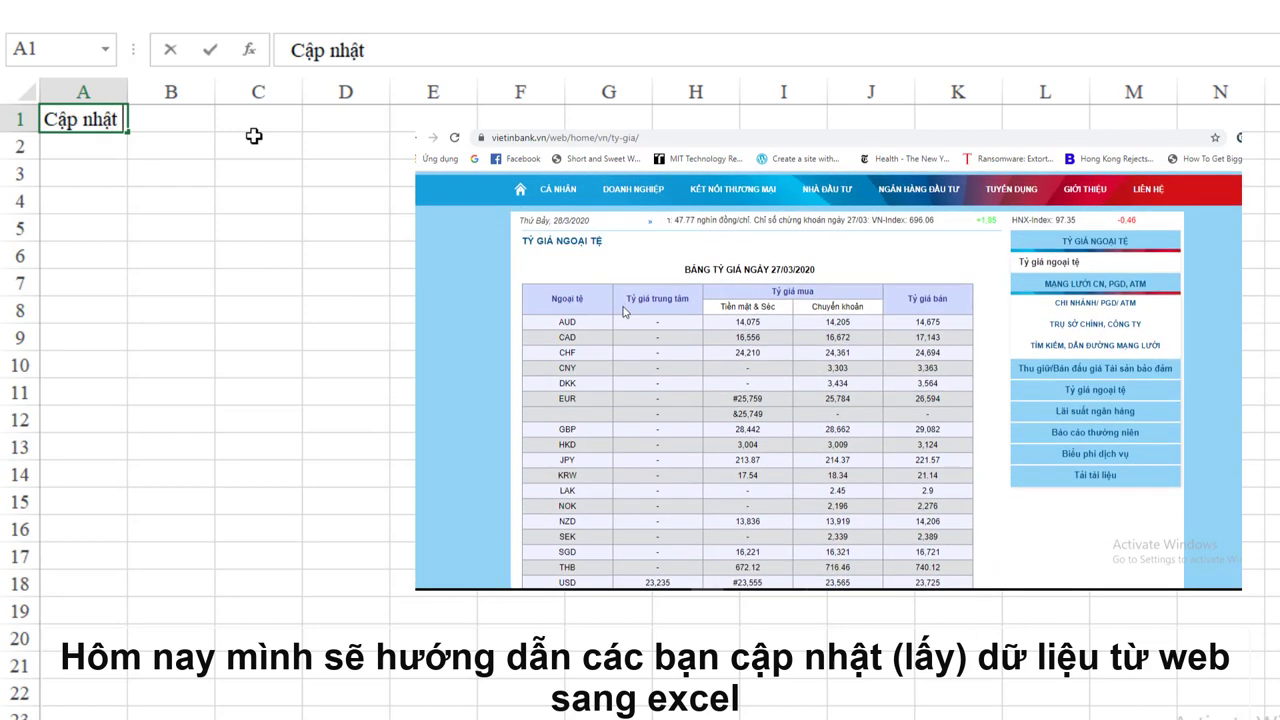
{"action": "type", "text": " dữ"}
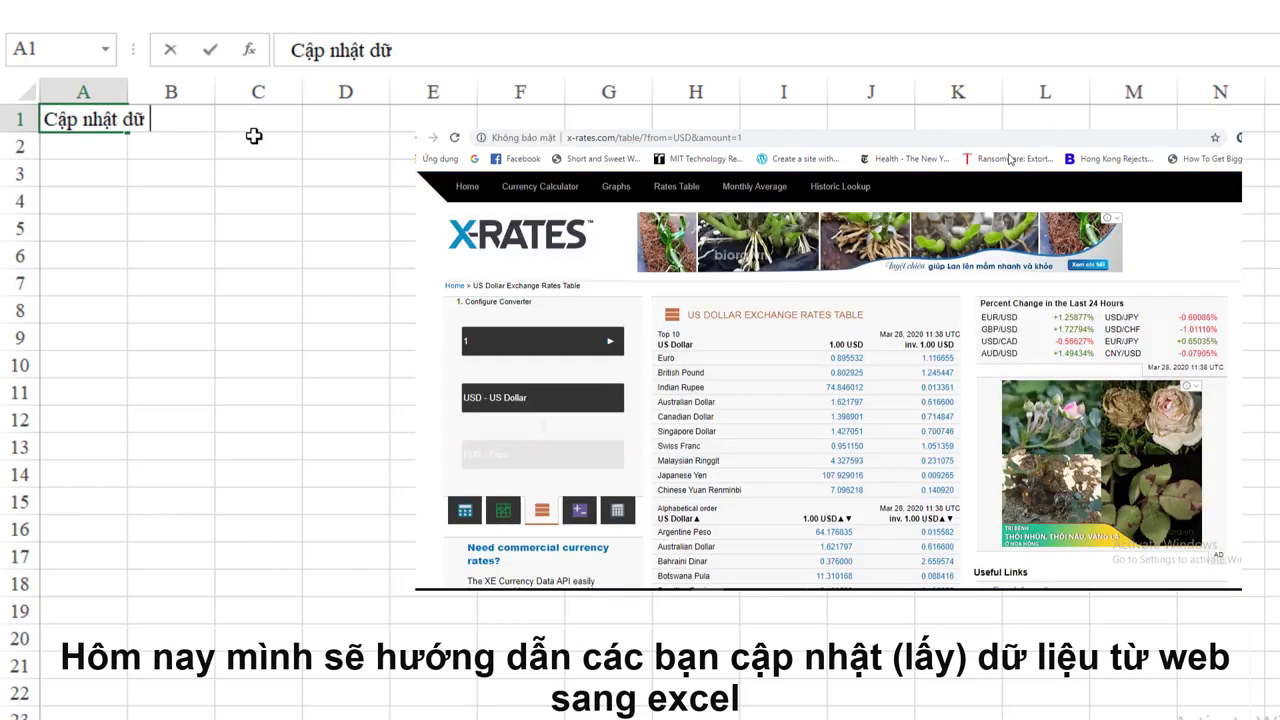
{"action": "type", "text": " liêu"}
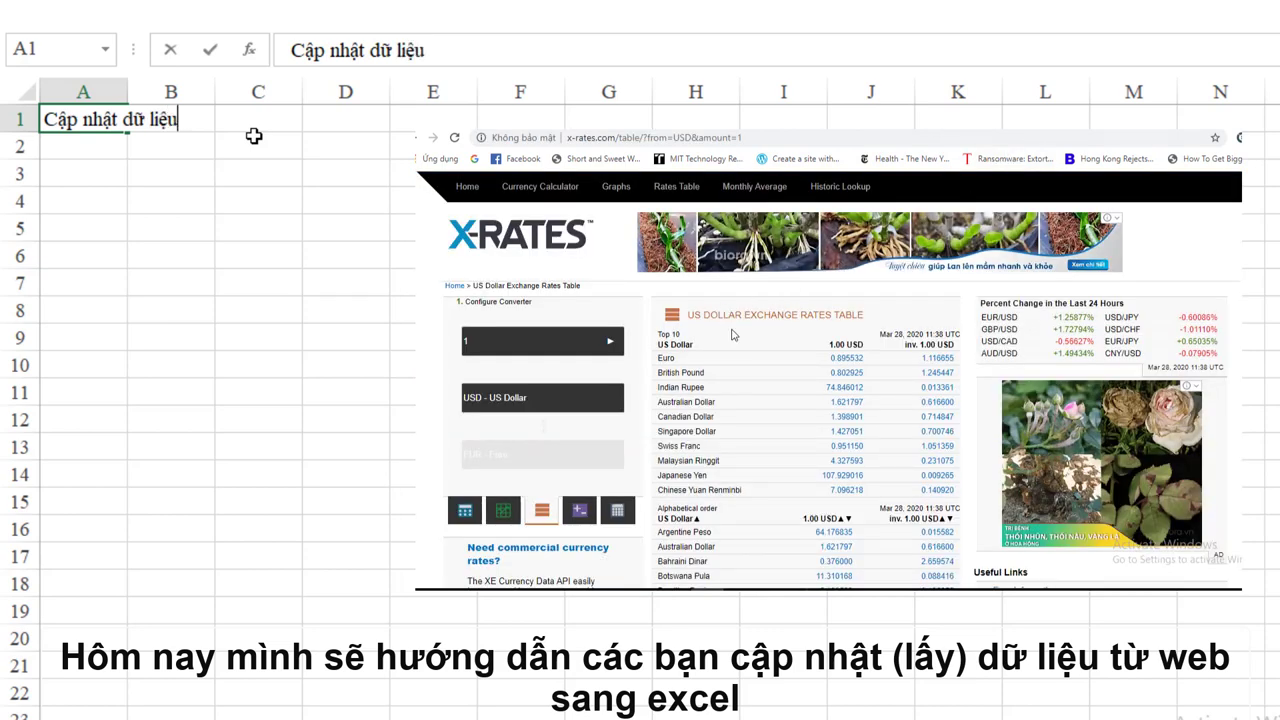
{"action": "type", "text": "tư"}
{"action": "type", "text": "W"}
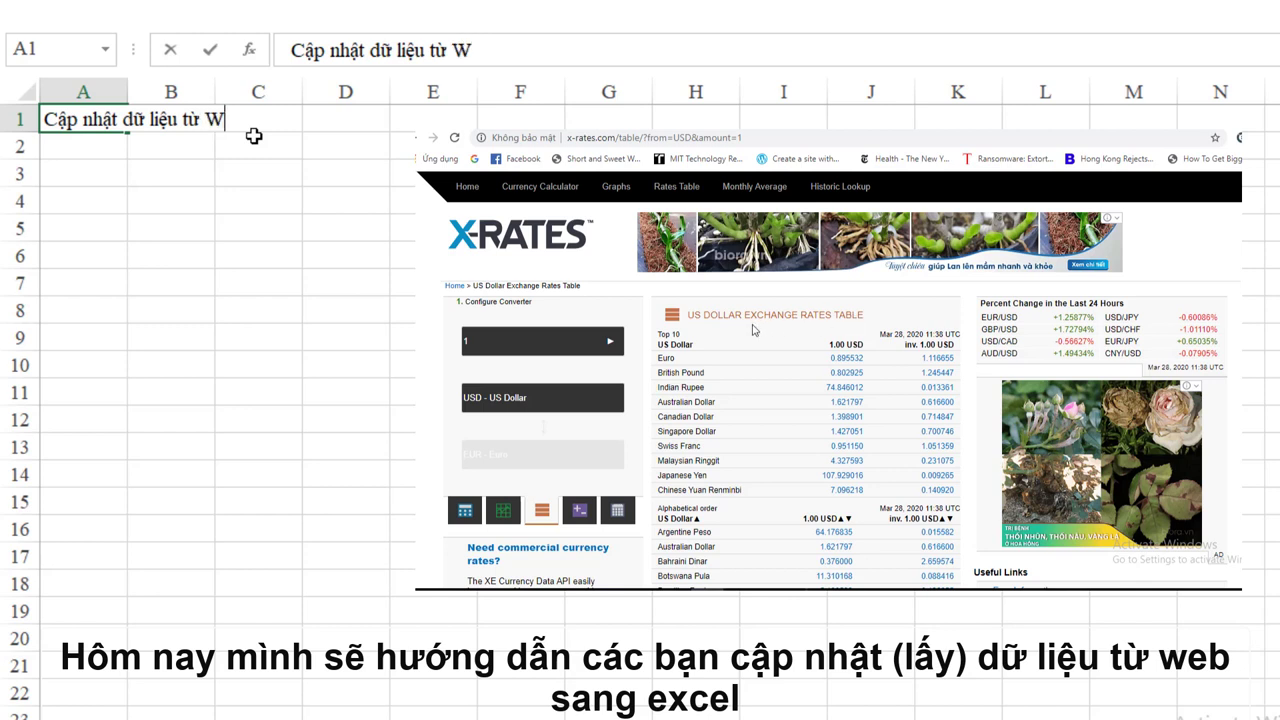
{"action": "type", "text": "eb"}
{"action": "type", "text": "ao"}
{"action": "type", "text": "E"}
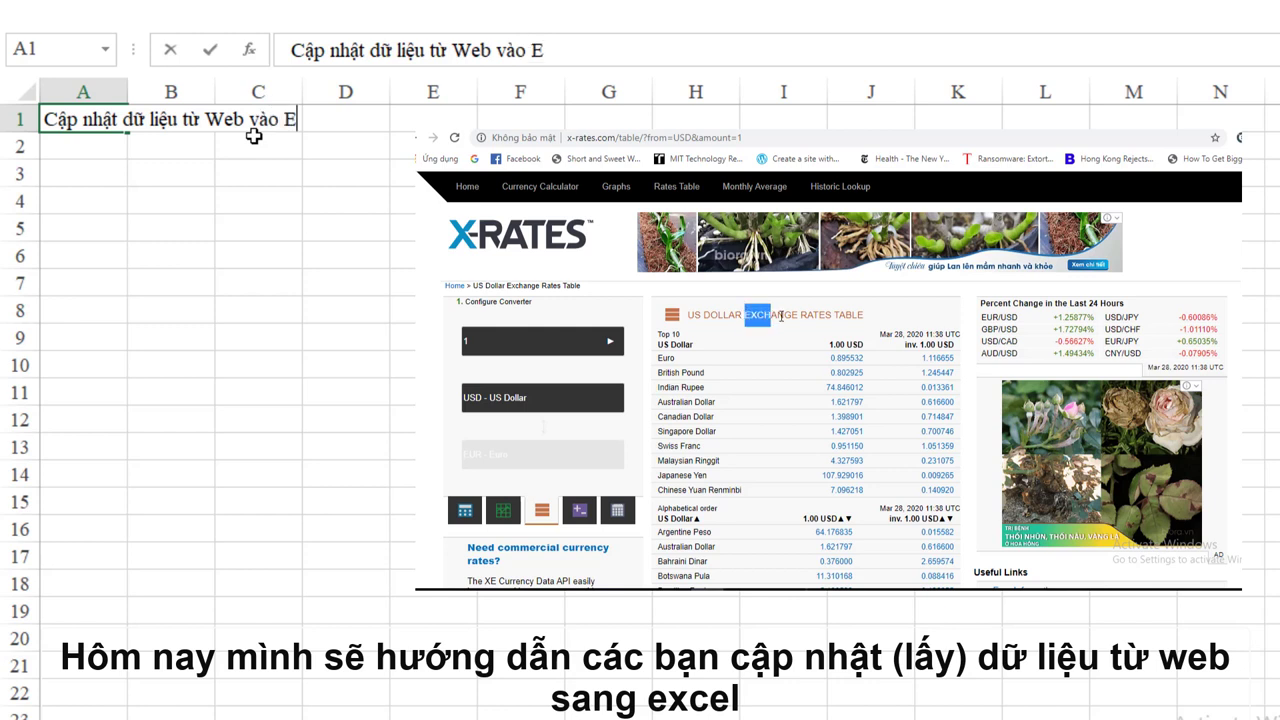
{"action": "type", "text": "x"}
{"action": "type", "text": "cel"}
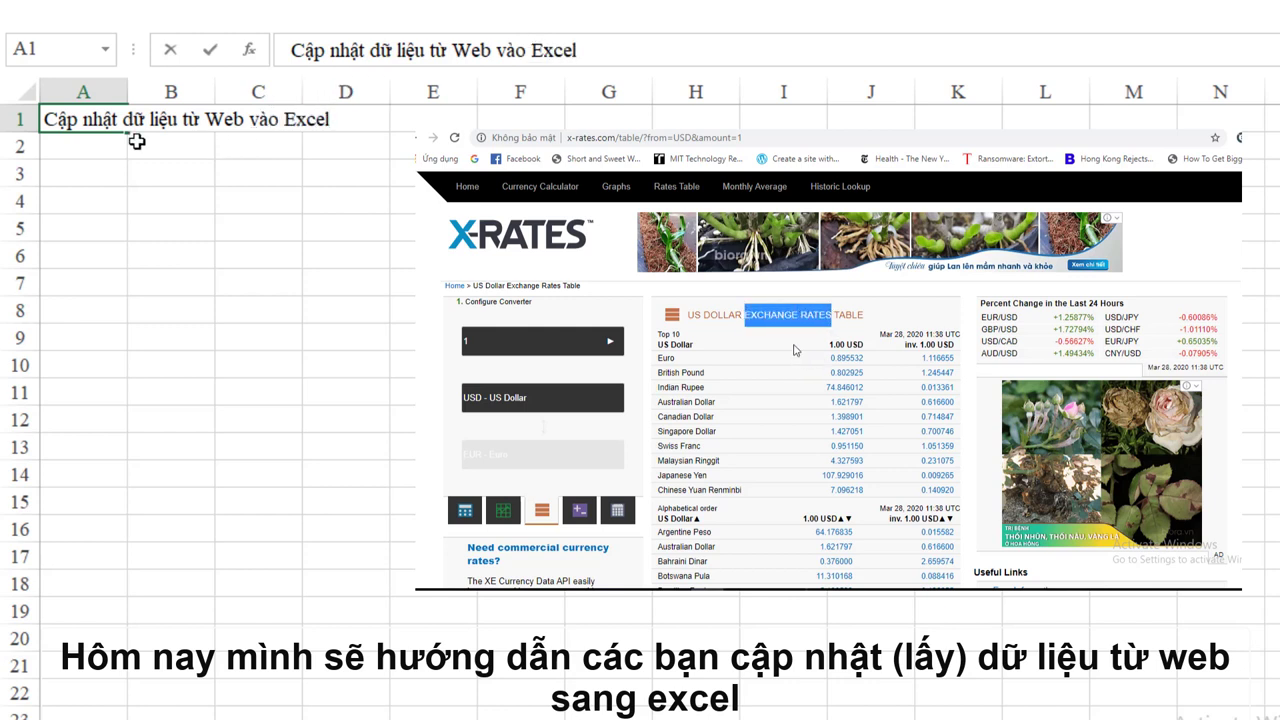
{"action": "left_click", "coordinate": [90, 156]}
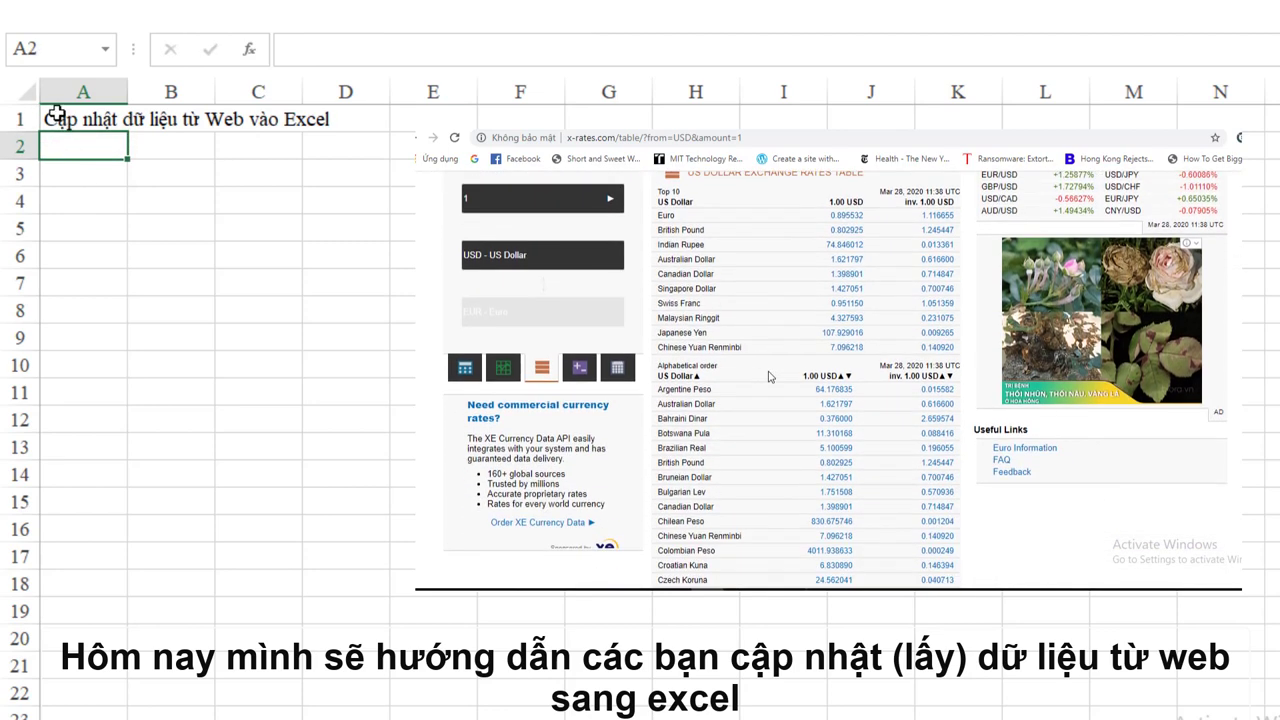
Enlarge the A1 title to font size 18
{"action": "left_click", "coordinate": [55, 115]}
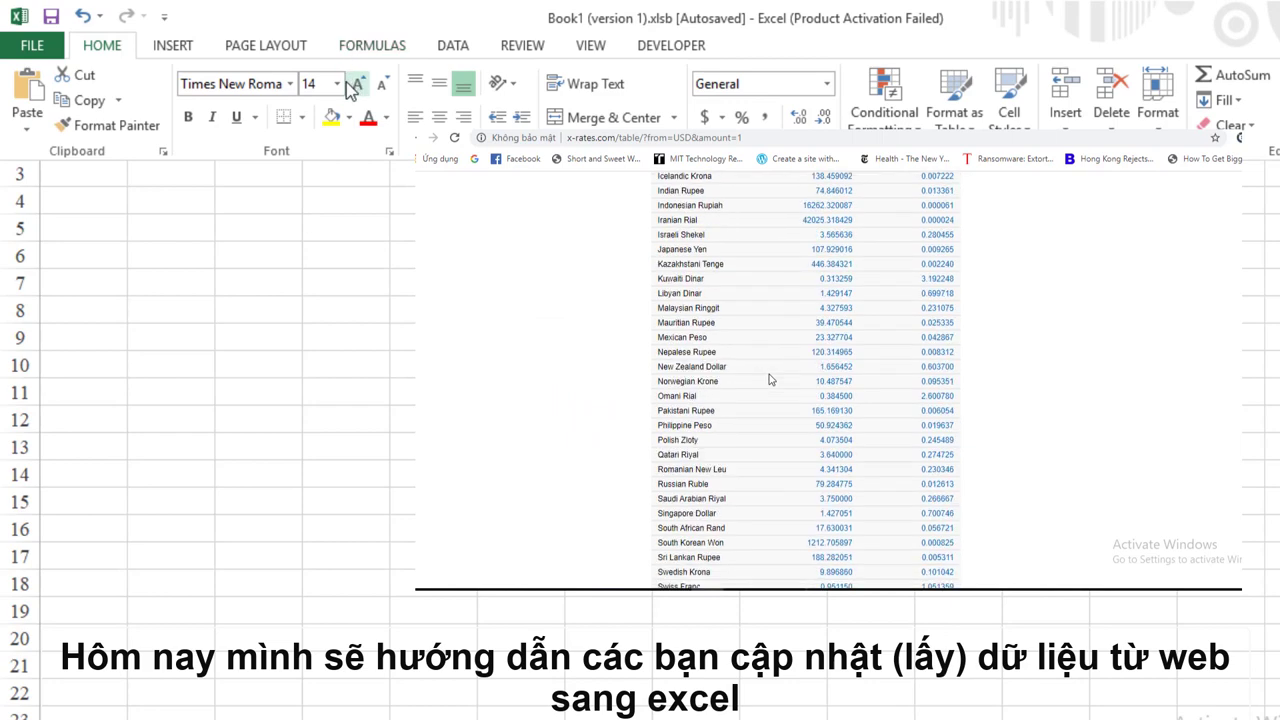
{"action": "left_click", "coordinate": [337, 84]}
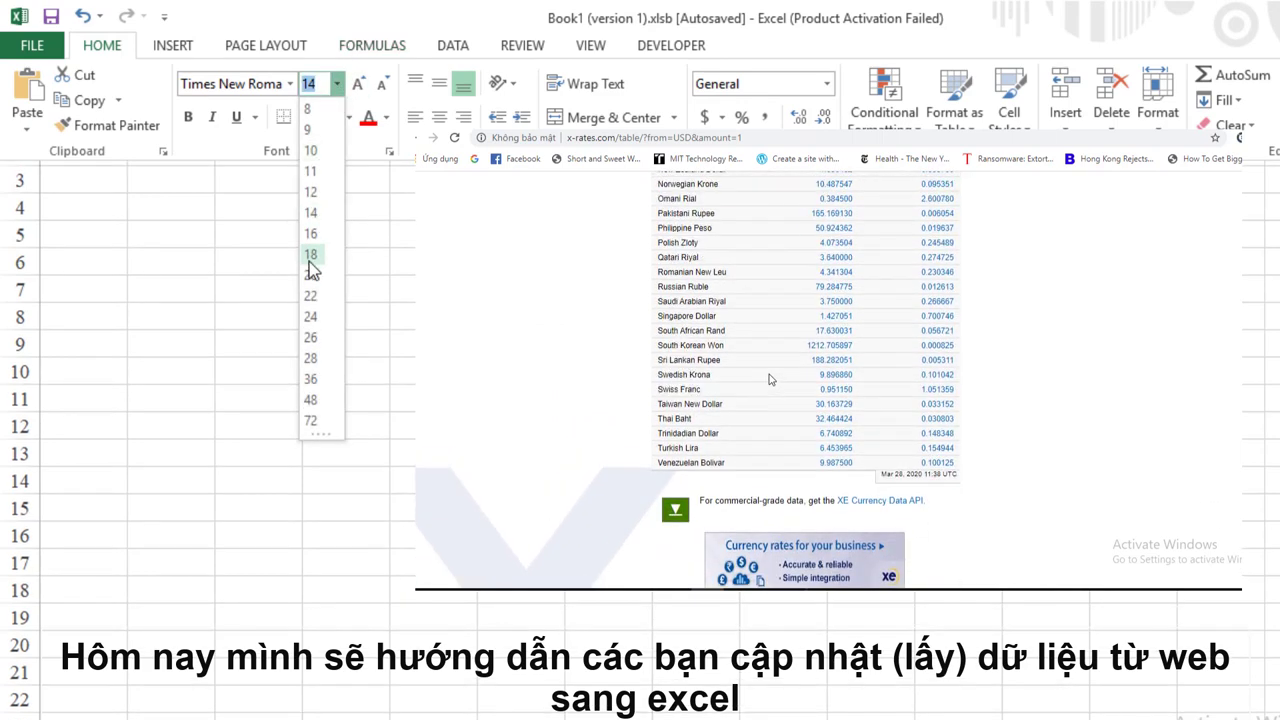
{"action": "left_click", "coordinate": [305, 255]}
{"action": "left_click", "coordinate": [115, 178]}
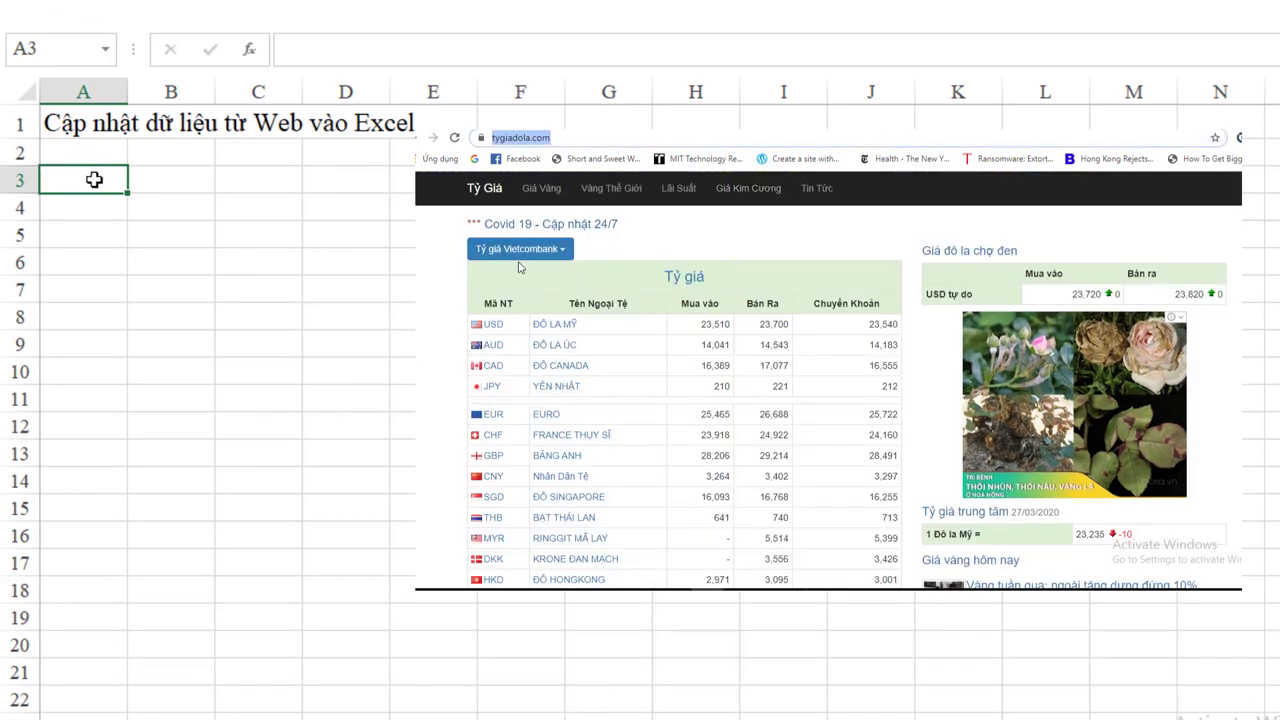
Type the label 'Tỷ giá hối đoái cập nhật ngày' into cell A3
{"action": "type", "text": "T"}
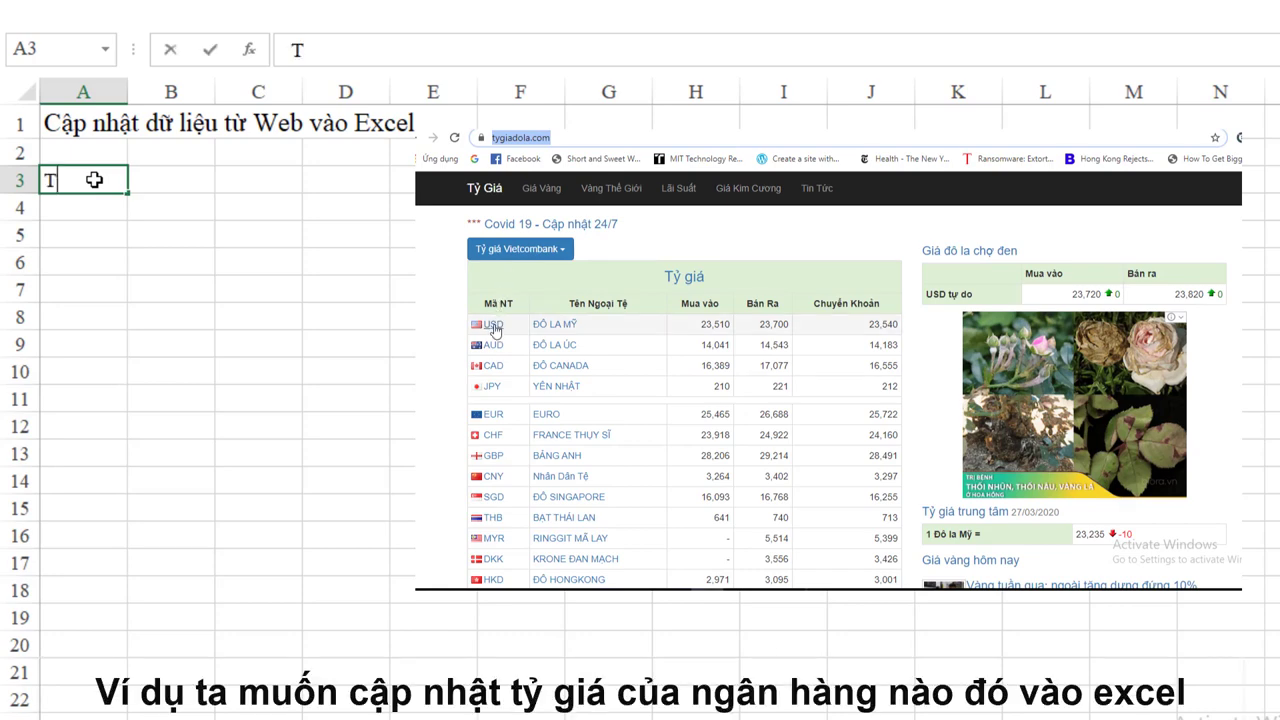
{"action": "type", "text": "ỷ"}
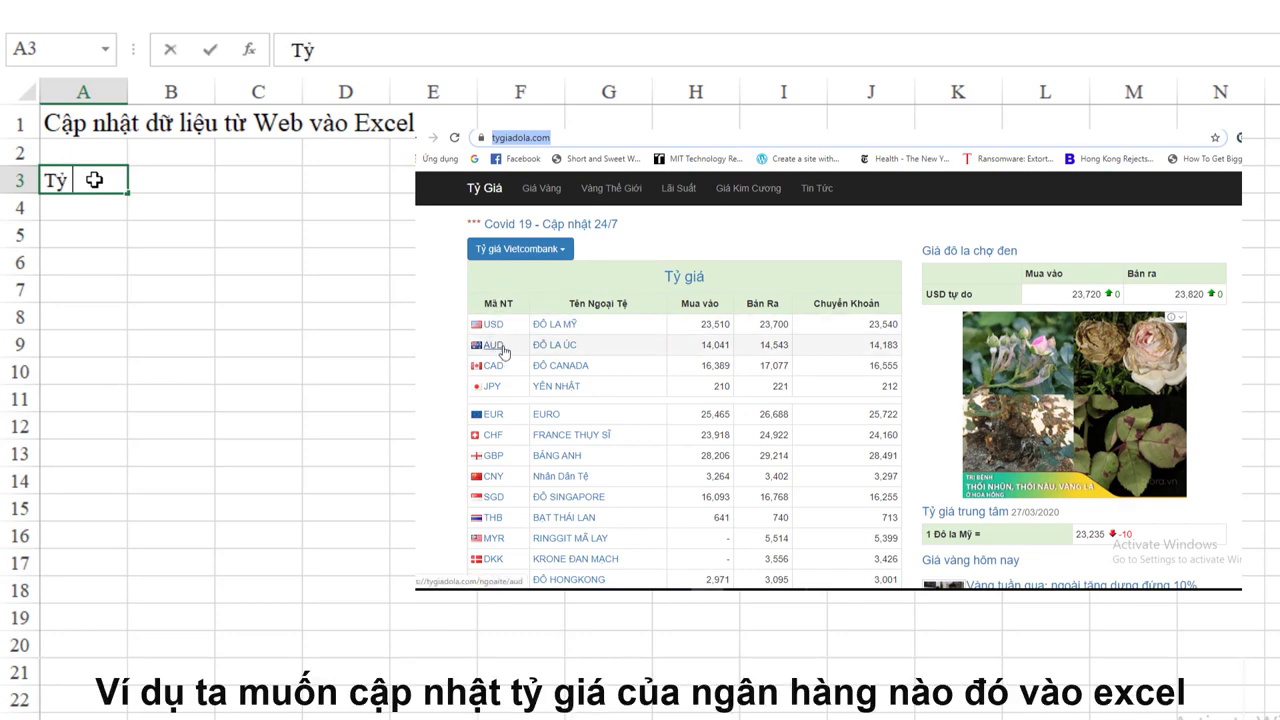
{"action": "type", "text": " giá"}
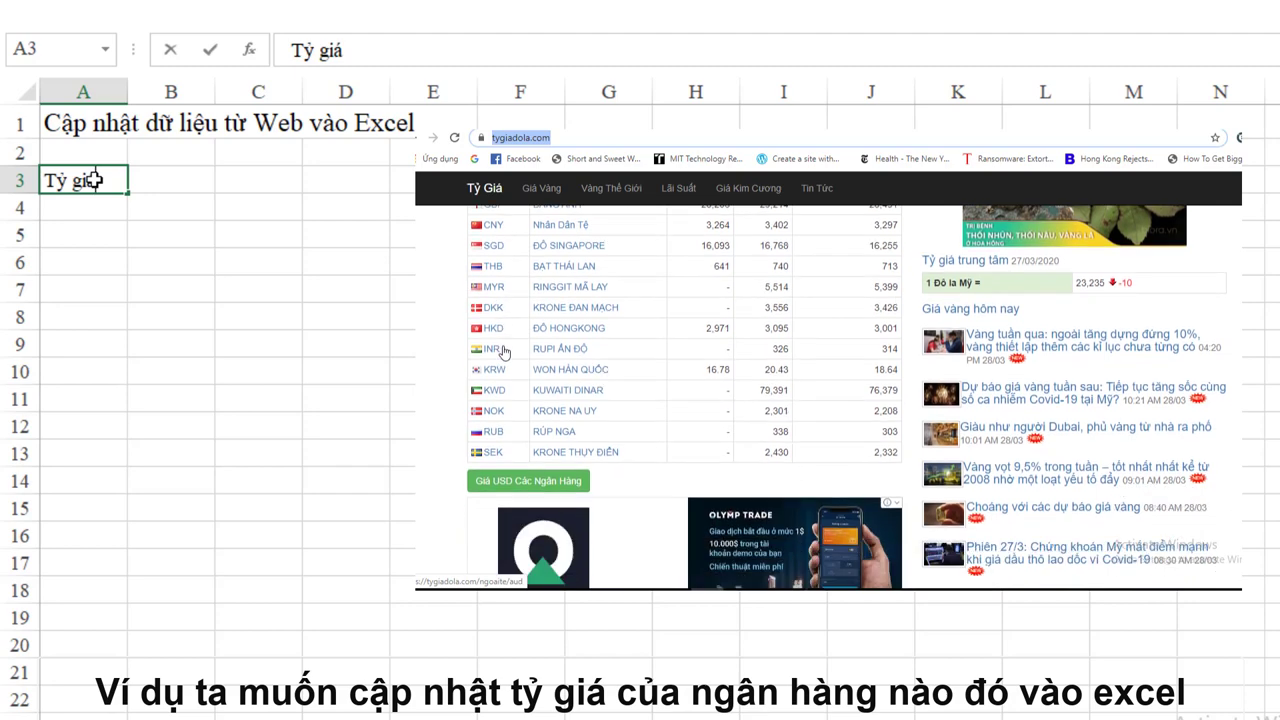
{"action": "type", "text": " h"}
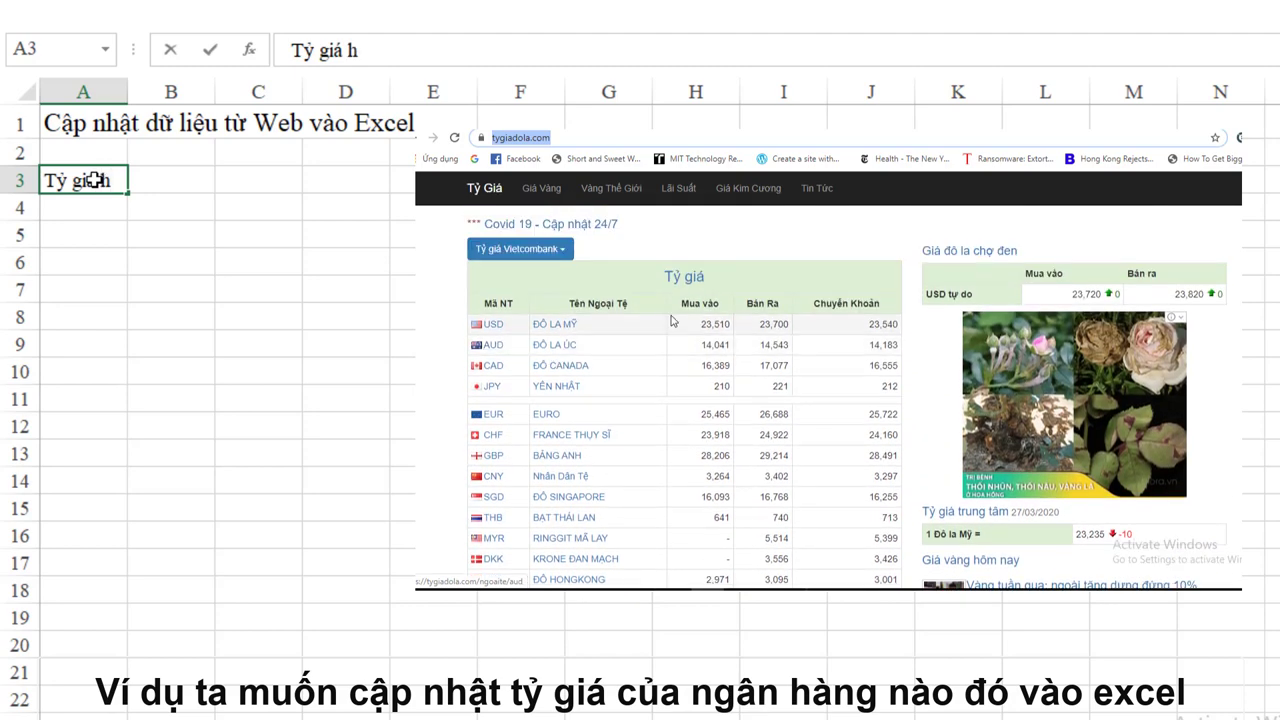
{"action": "type", "text": "ối"}
{"action": "type", "text": " dđoa"}
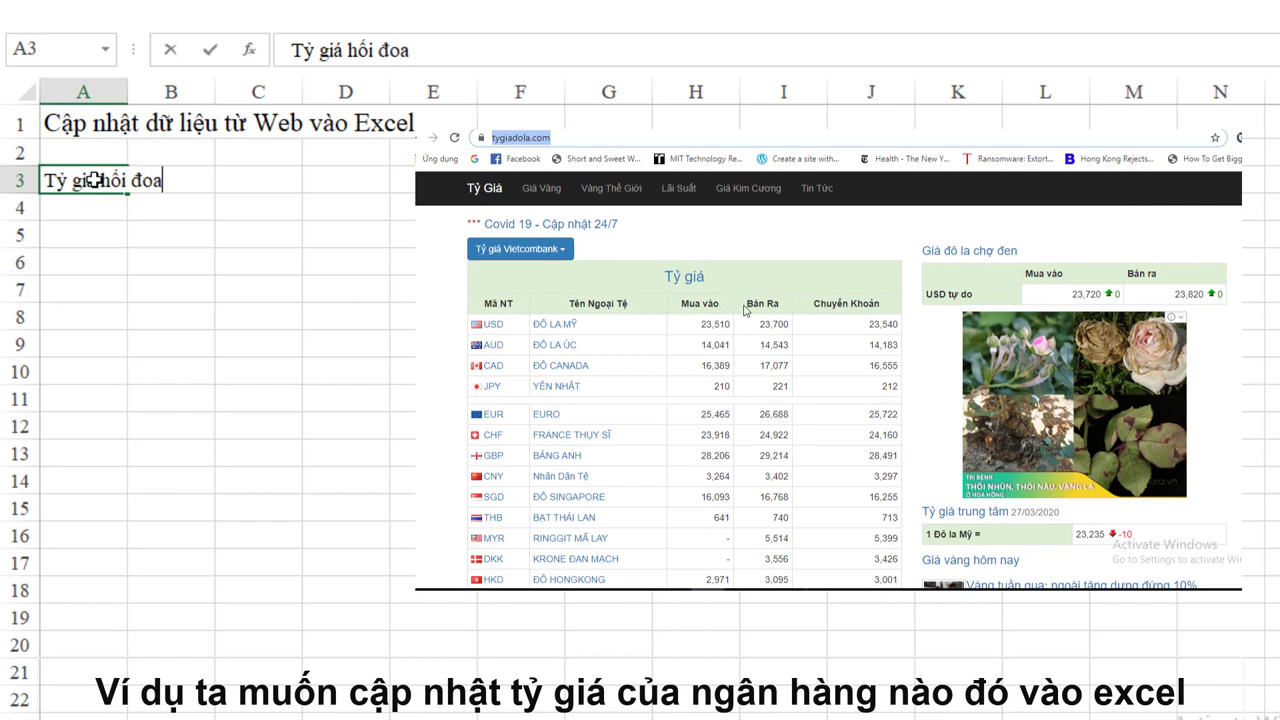
{"action": "type", "text": "ái"}
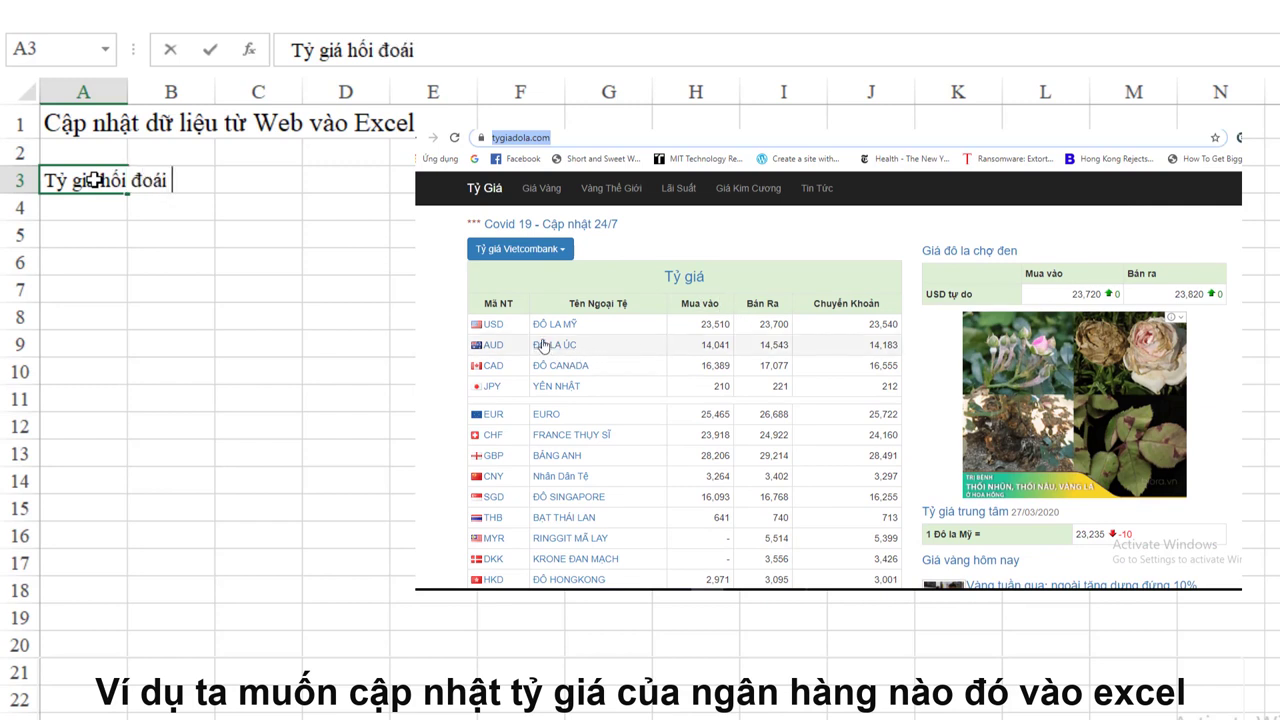
{"action": "type", "text": " câjp"}
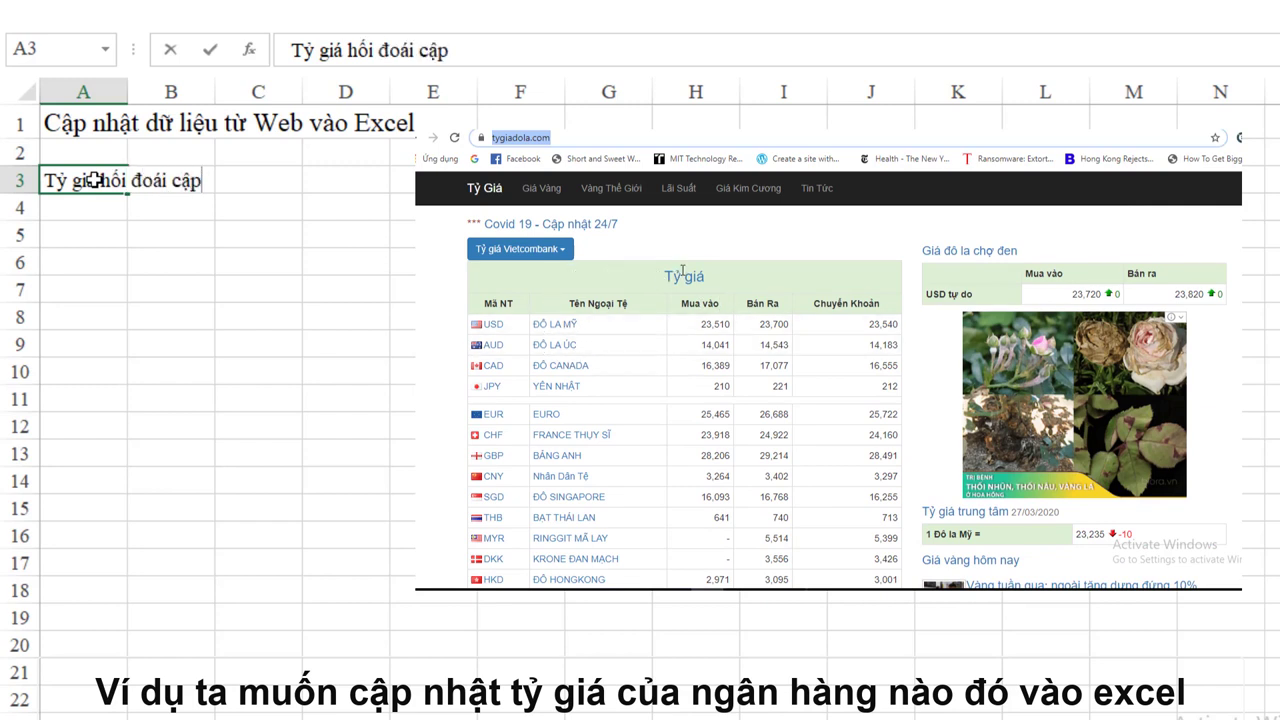
{"action": "type", "text": " nhât"}
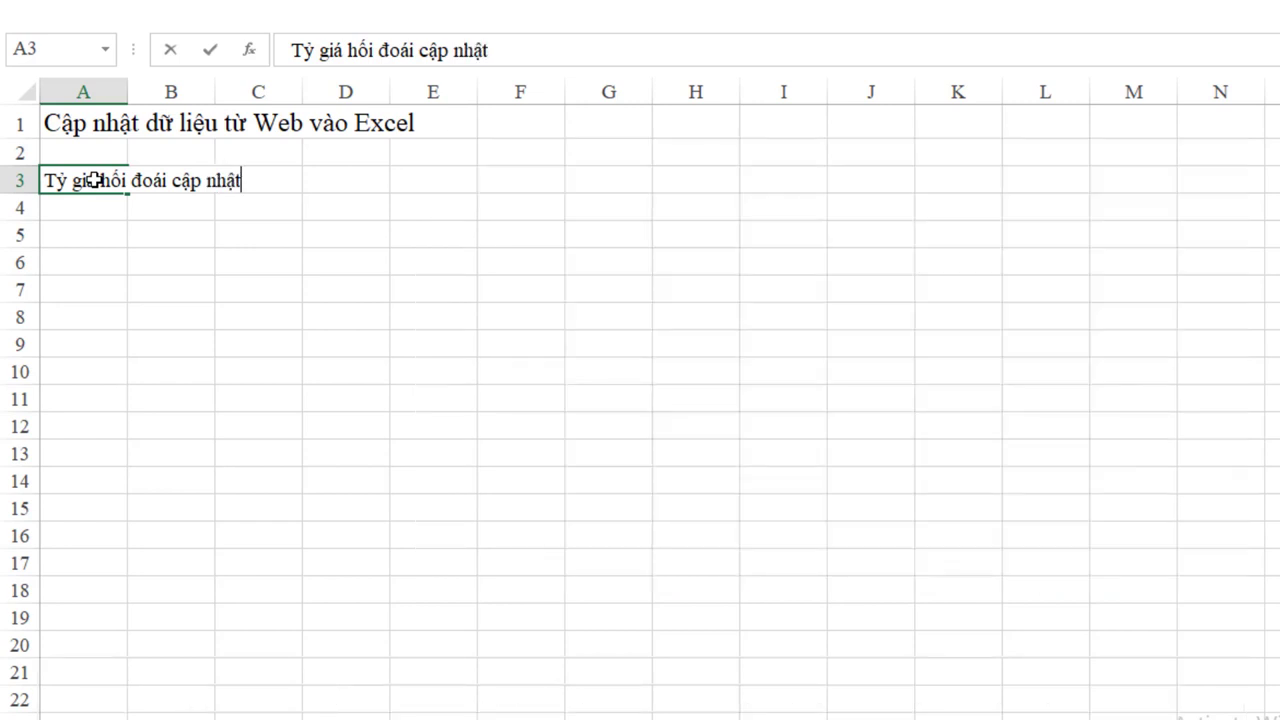
{"action": "type", "text": " ngay"}
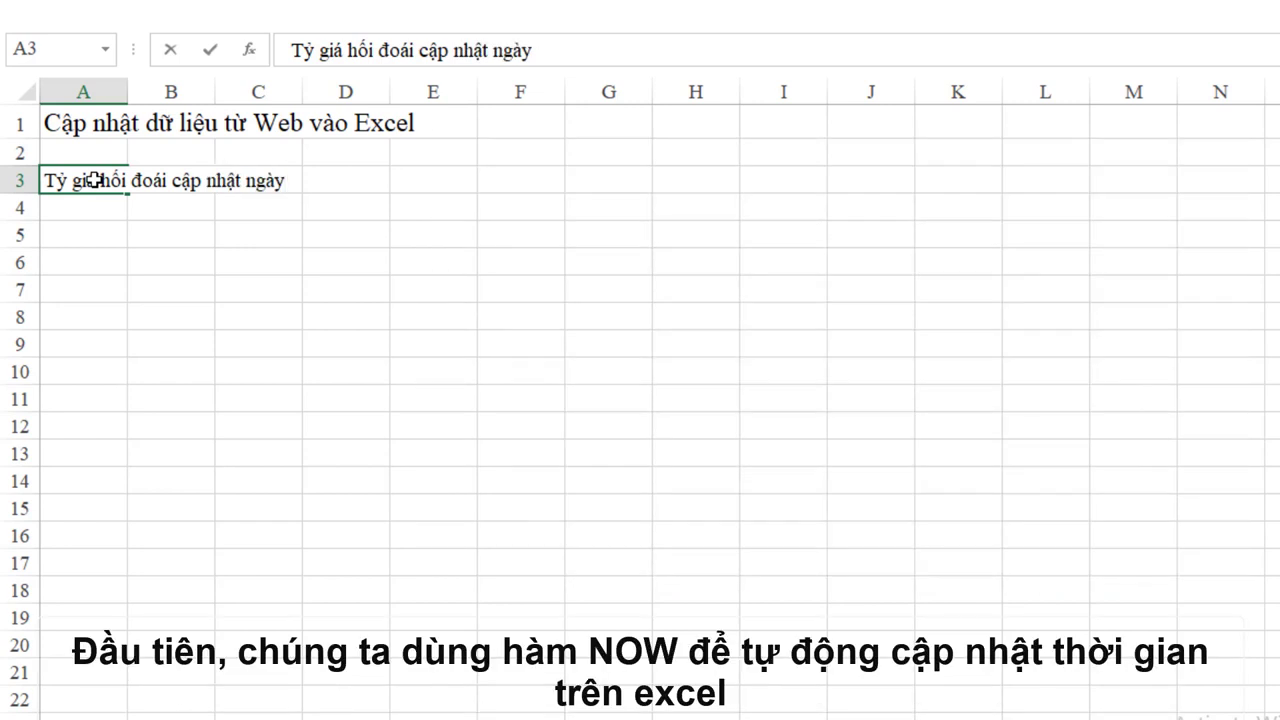
{"action": "left_click", "coordinate": [377, 241]}
Enter =now() in cell D3 to display the current date and time
{"action": "left_click", "coordinate": [343, 182]}
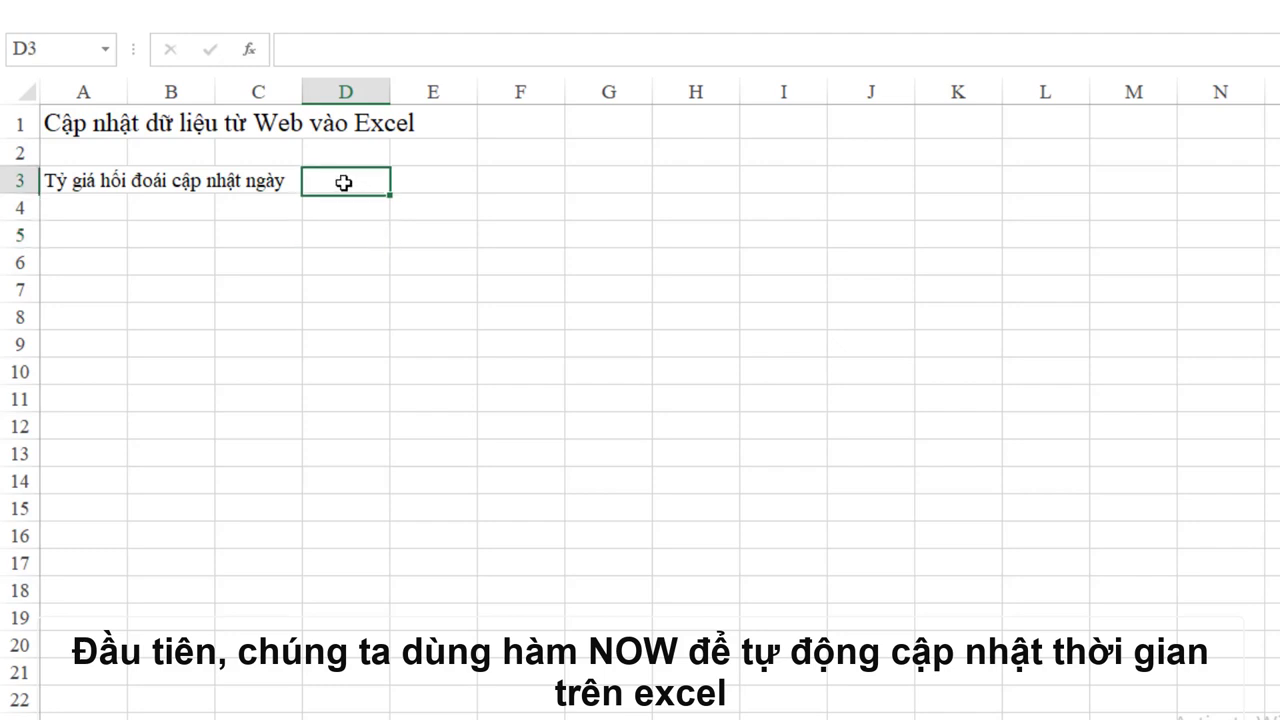
{"action": "type", "text": "="}
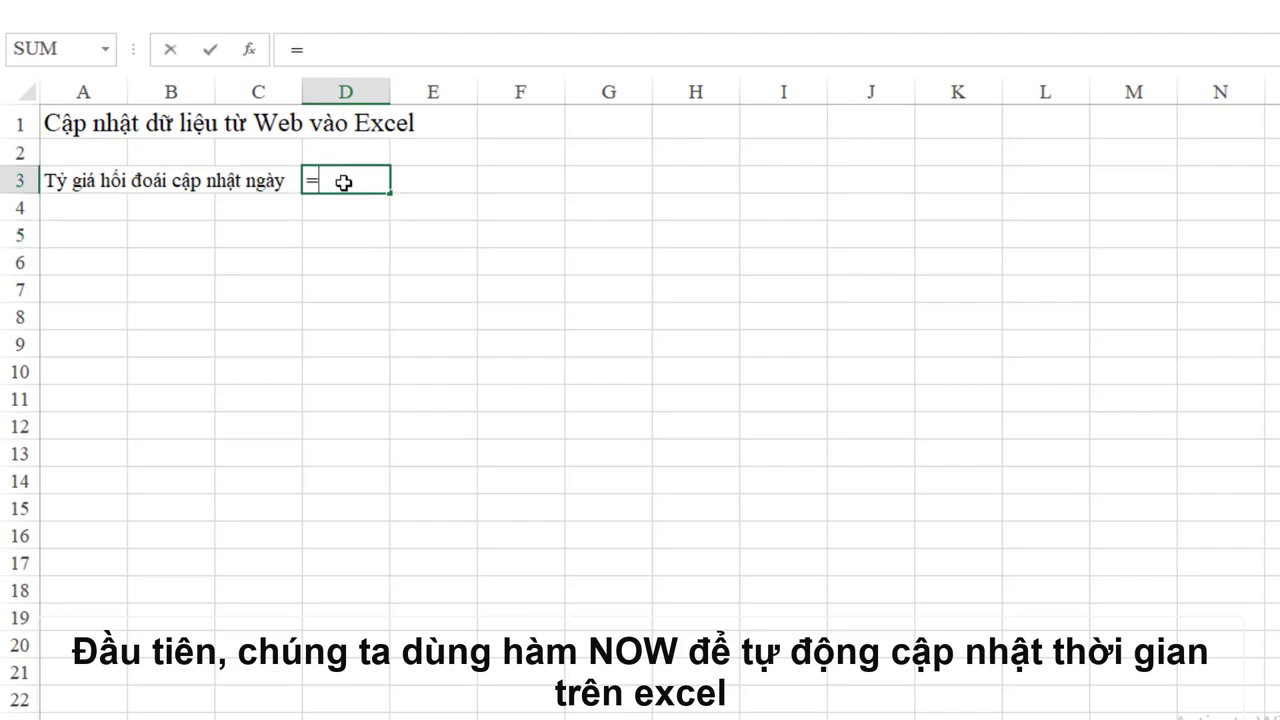
{"action": "type", "text": "no"}
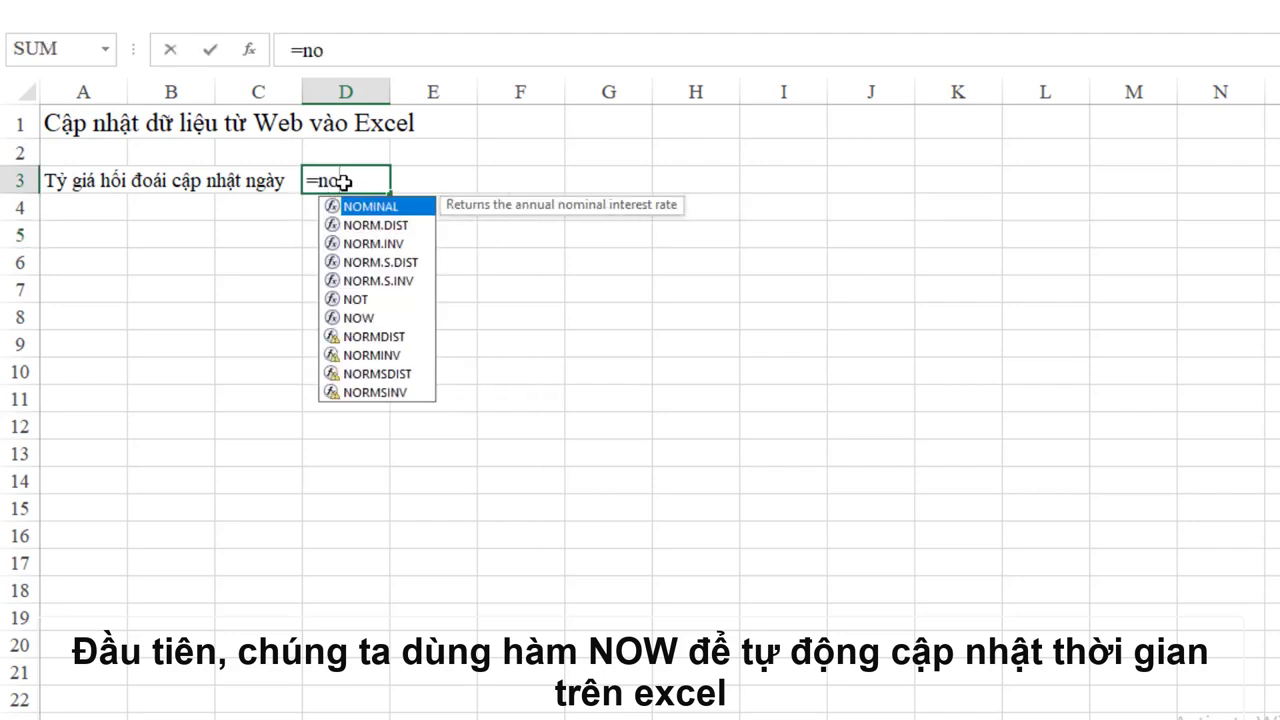
{"action": "type", "text": "w"}
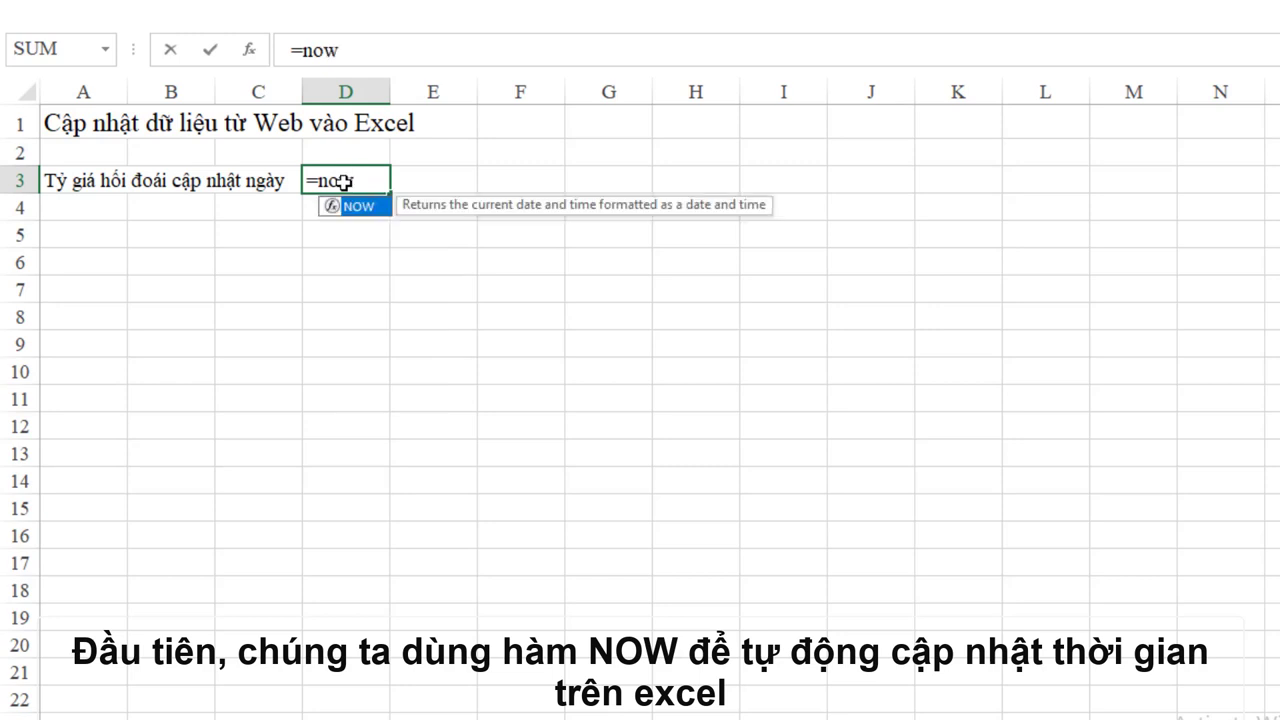
{"action": "type", "text": "()"}
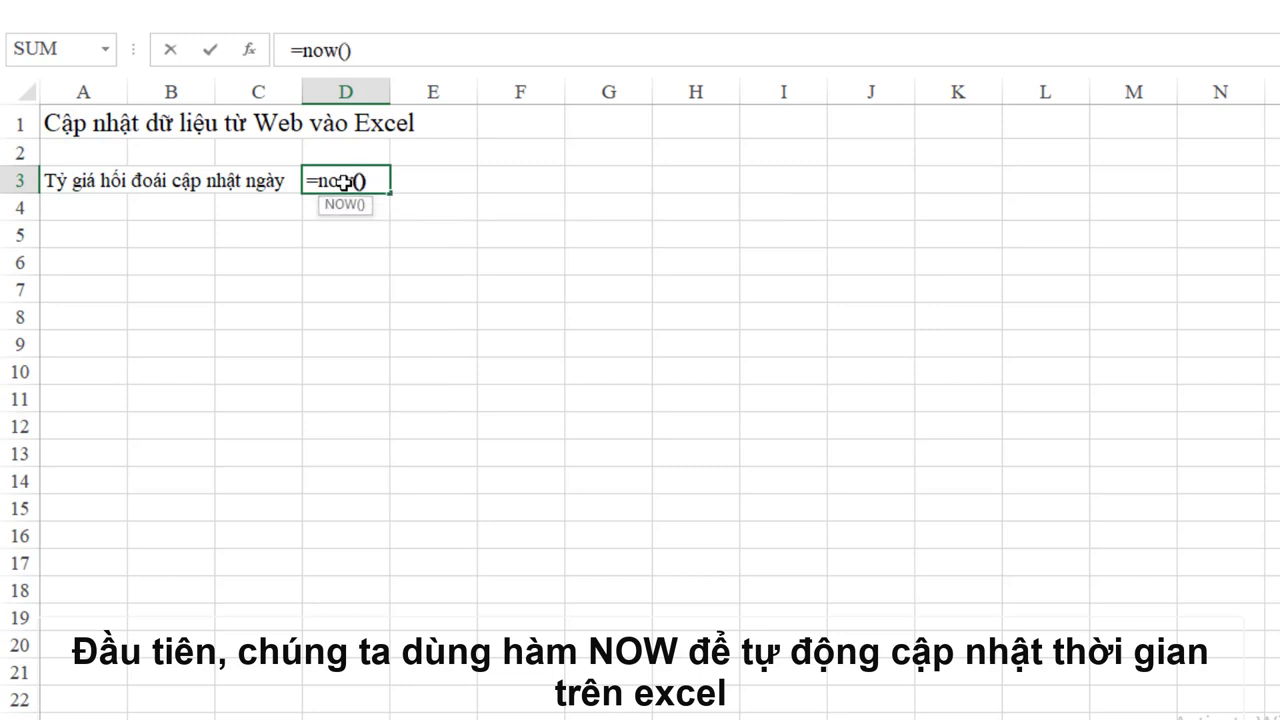
{"action": "key", "text": "Return"}
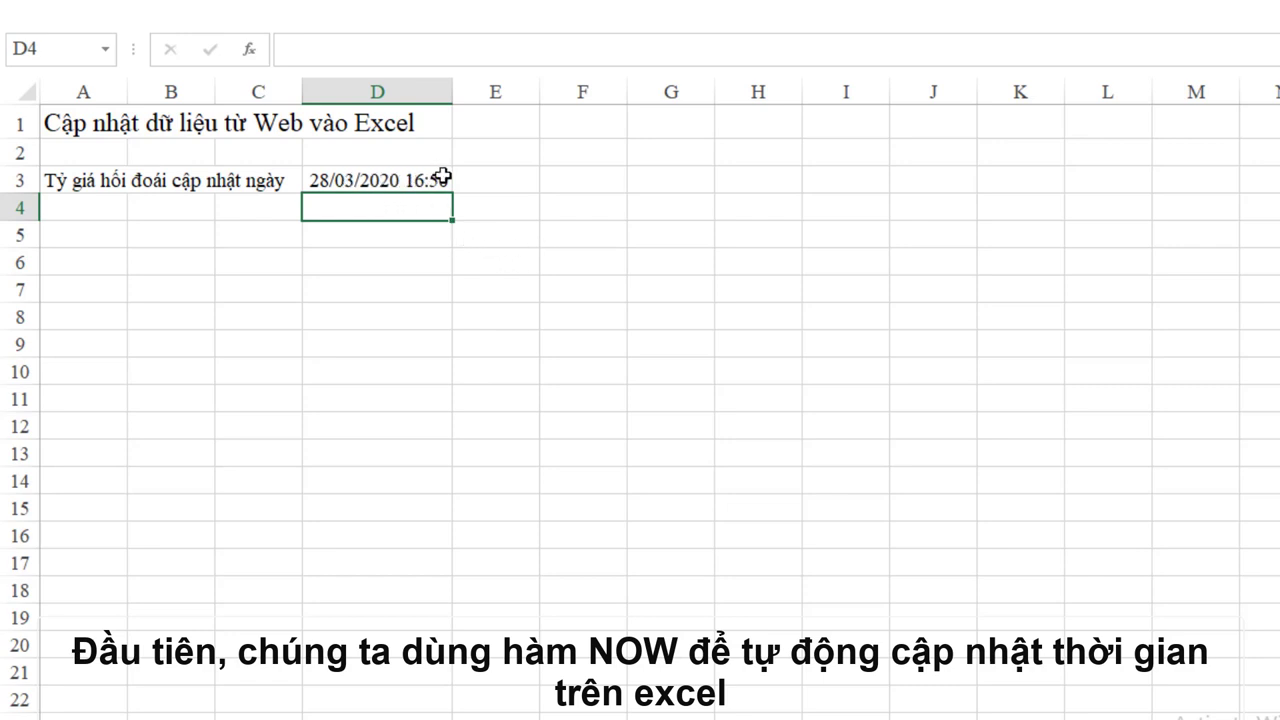
Copy column E's formatting onto column D with Format Painter
{"action": "left_click", "coordinate": [477, 92]}
{"action": "right_click", "coordinate": [481, 96]}
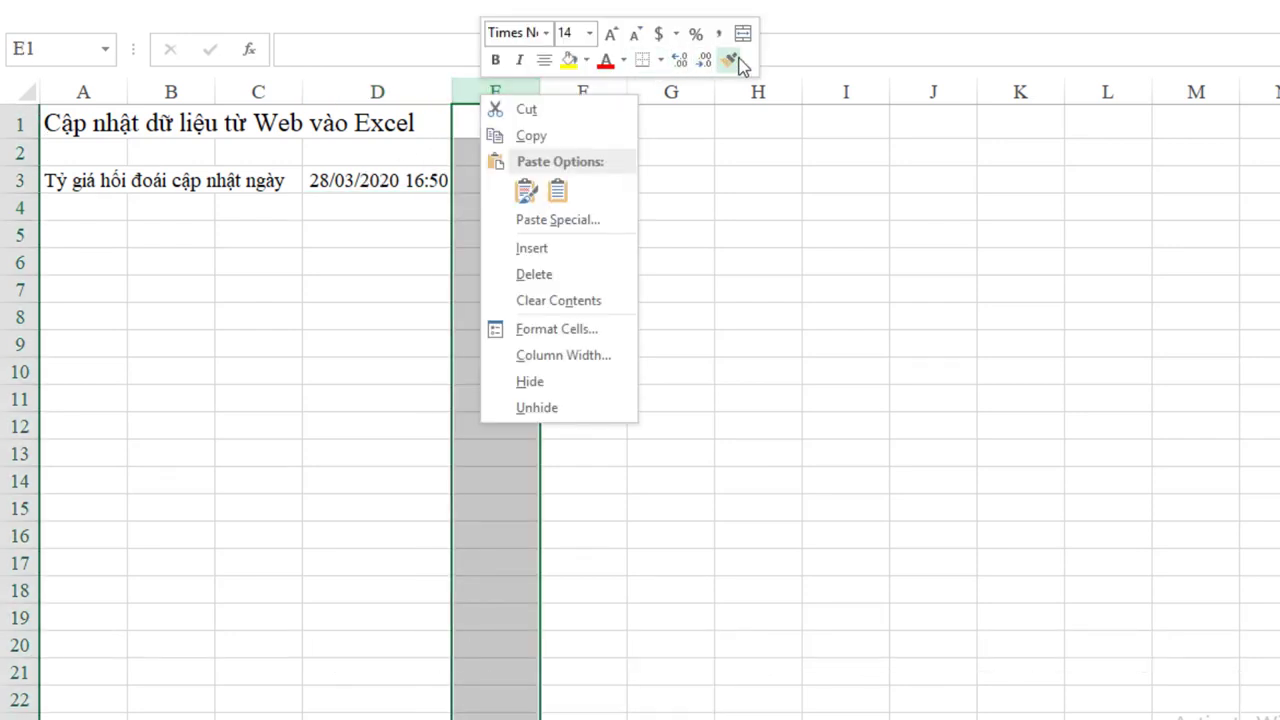
{"action": "left_click", "coordinate": [706, 60]}
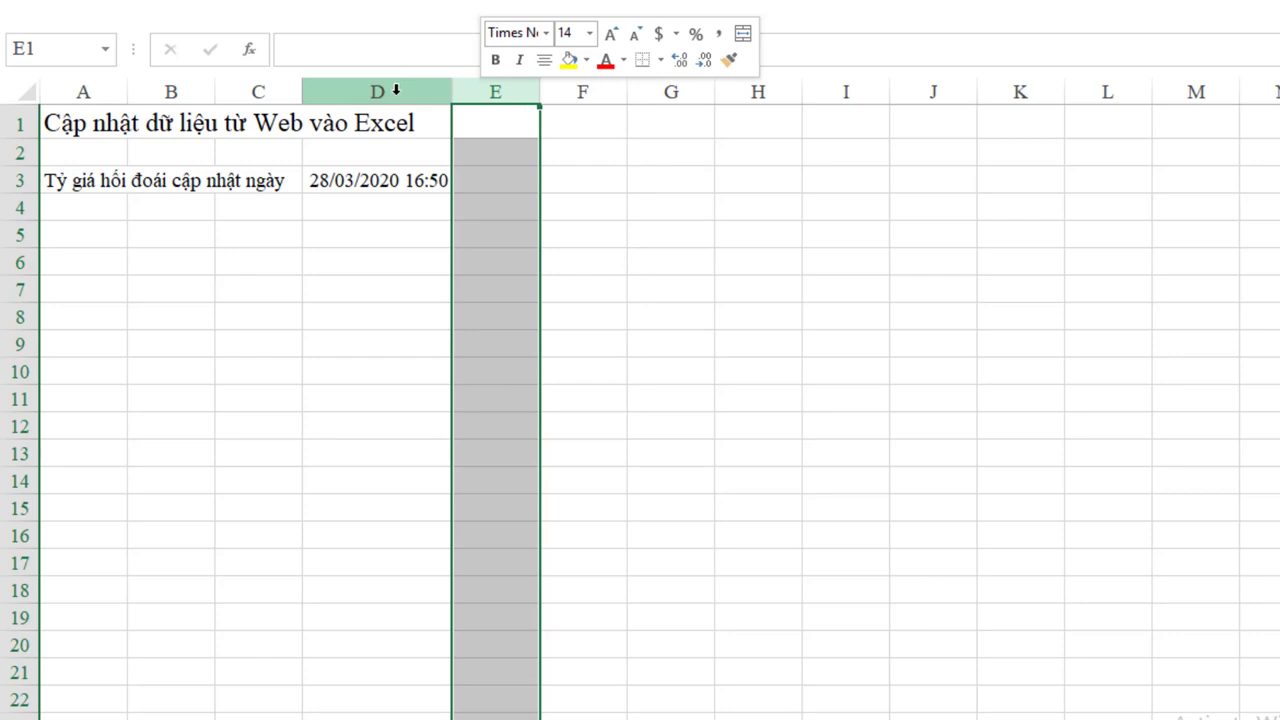
{"action": "left_click", "coordinate": [396, 90]}
{"action": "left_click", "coordinate": [489, 98]}
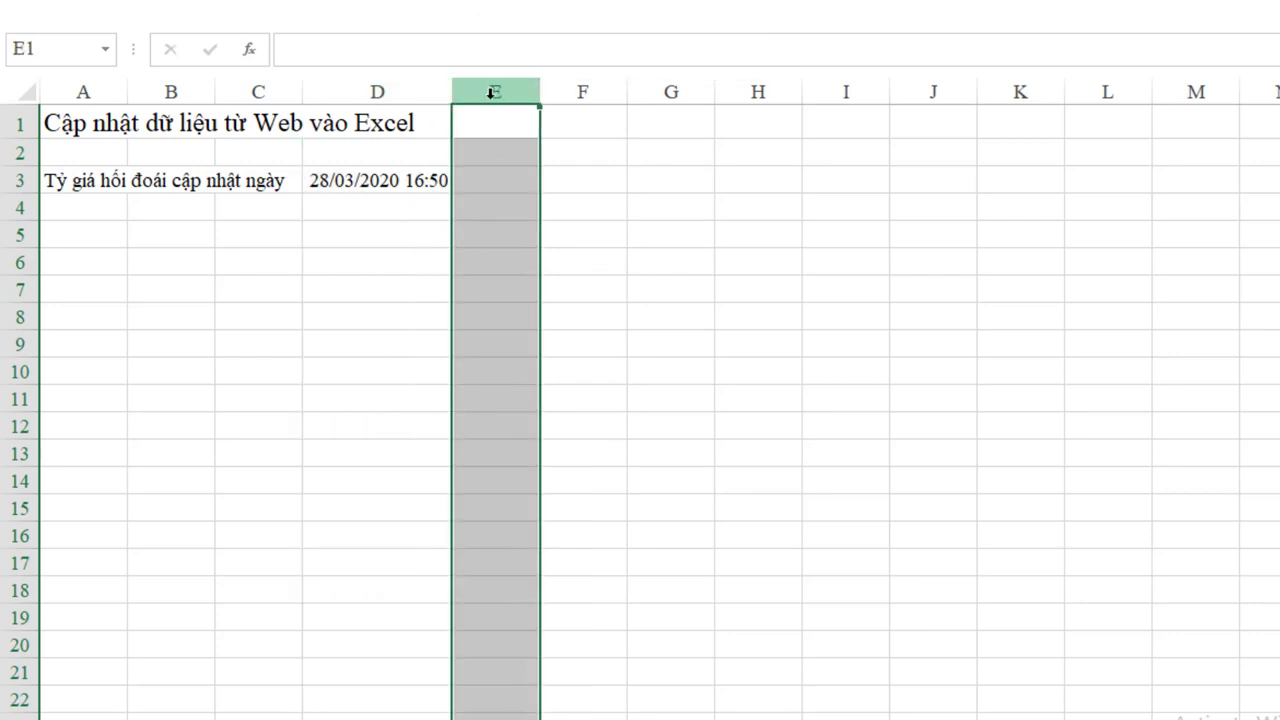
{"action": "right_click", "coordinate": [490, 93]}
{"action": "left_click", "coordinate": [739, 65]}
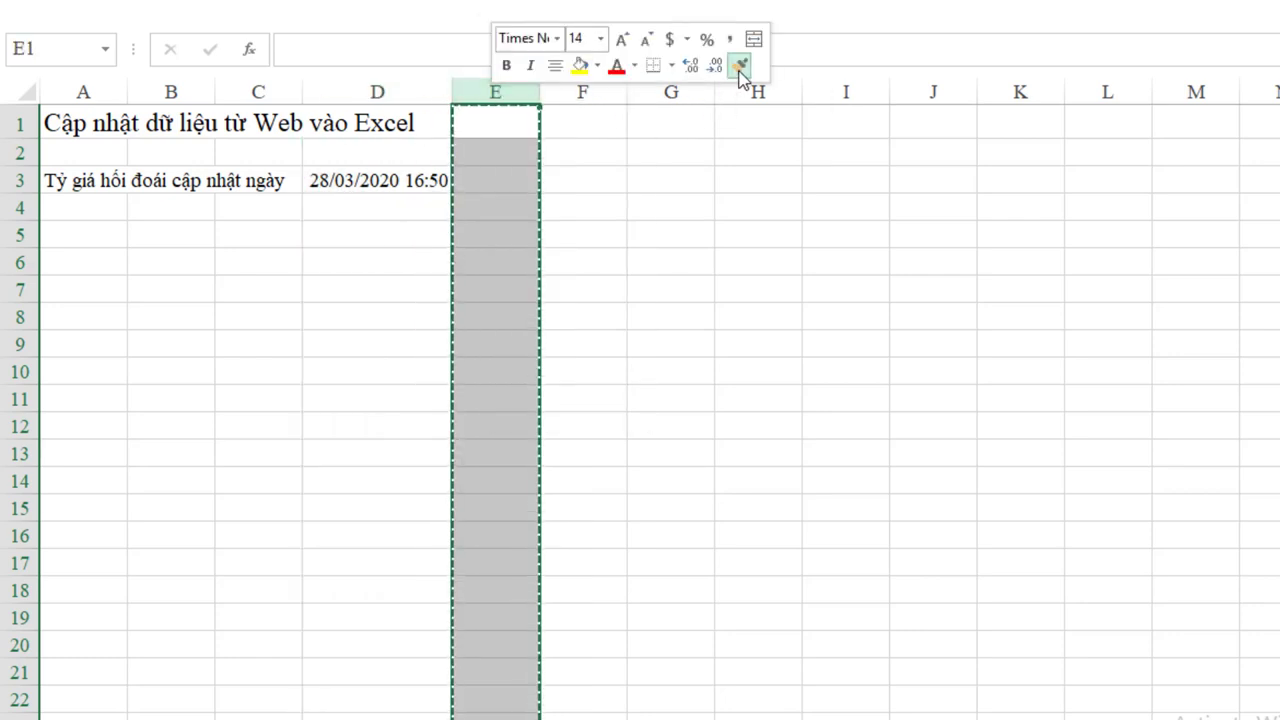
{"action": "left_click", "coordinate": [380, 92]}
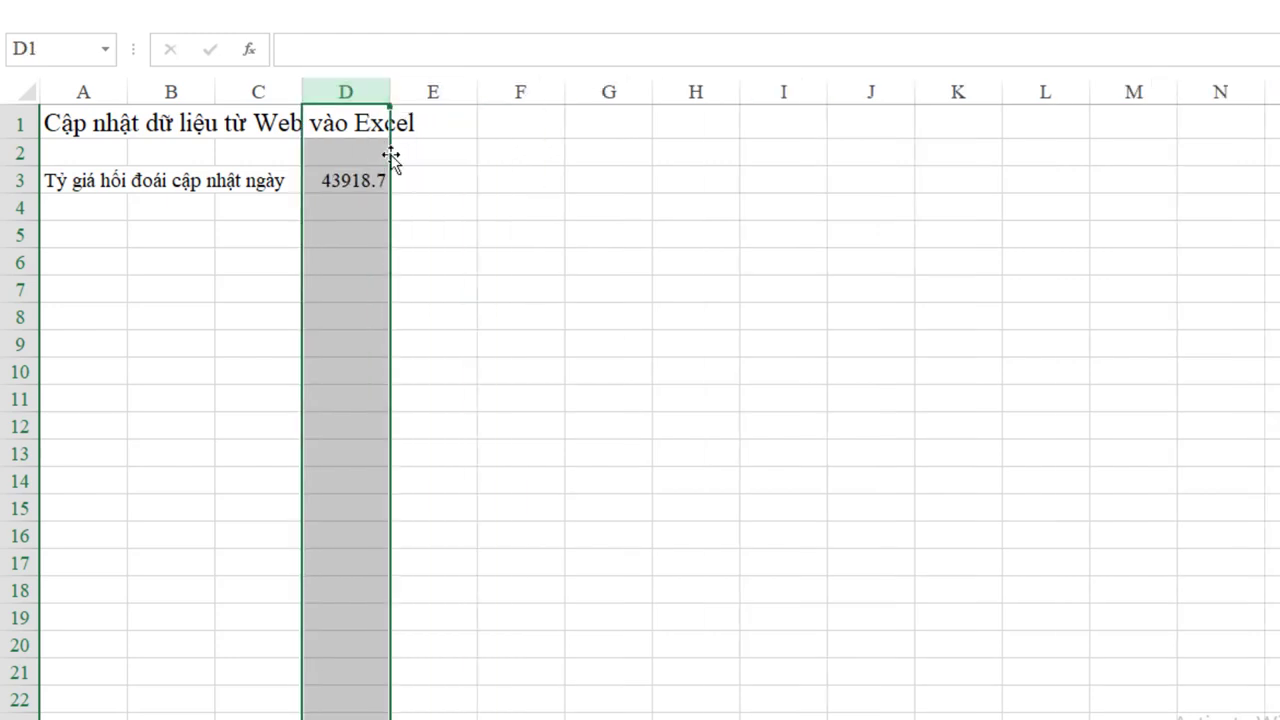
Merge and centre cells D3 and E3 into one timestamp cell
{"action": "left_click", "coordinate": [357, 179]}
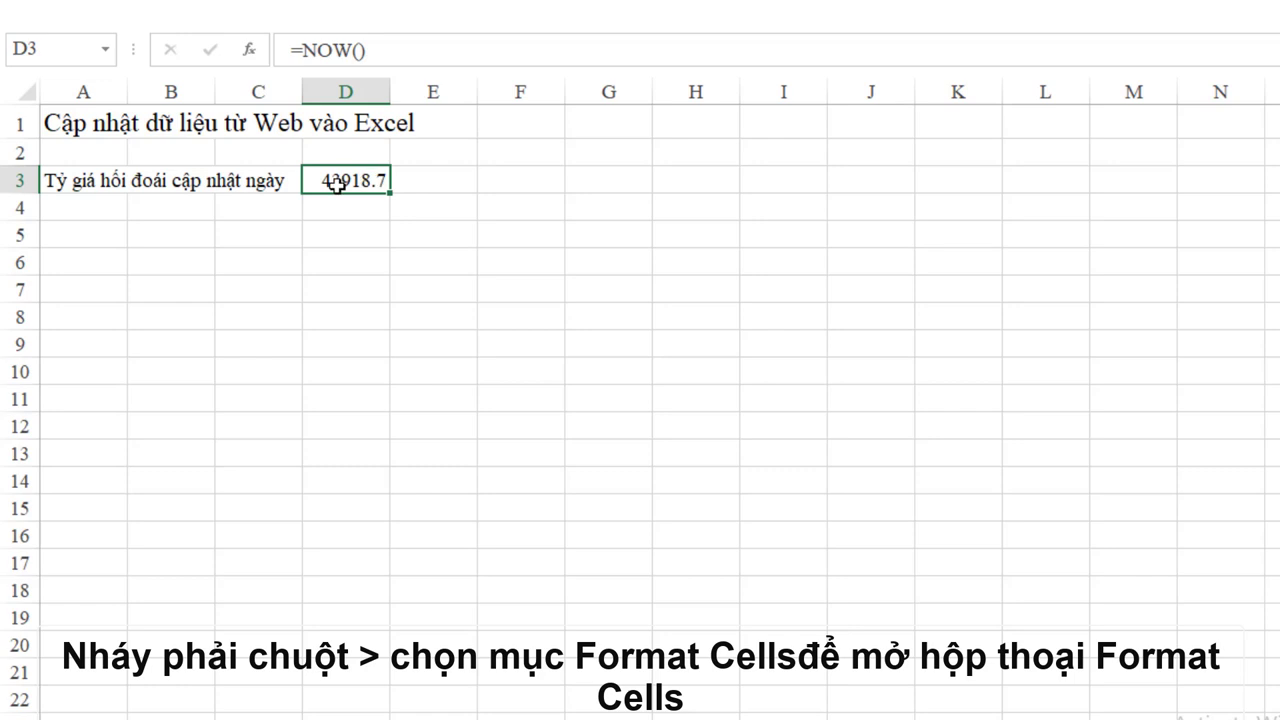
{"action": "left_click_drag", "start_coordinate": [337, 183], "coordinate": [417, 185]}
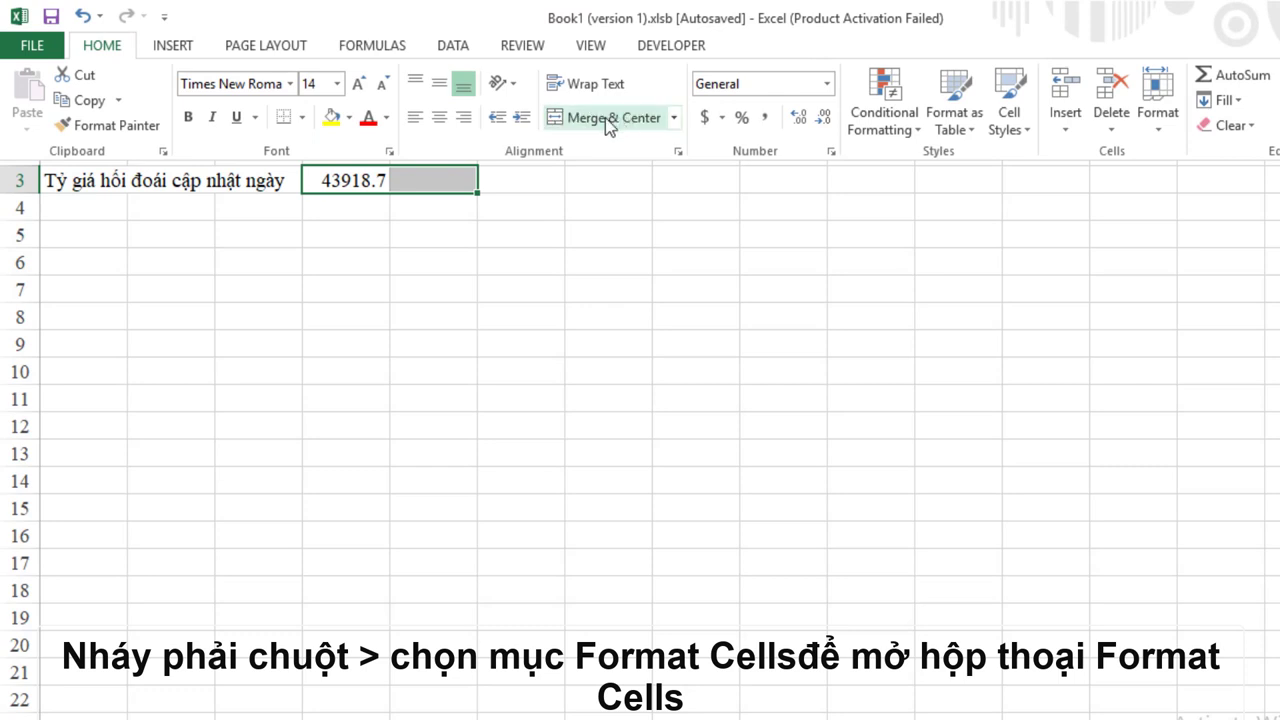
{"action": "left_click", "coordinate": [606, 118]}
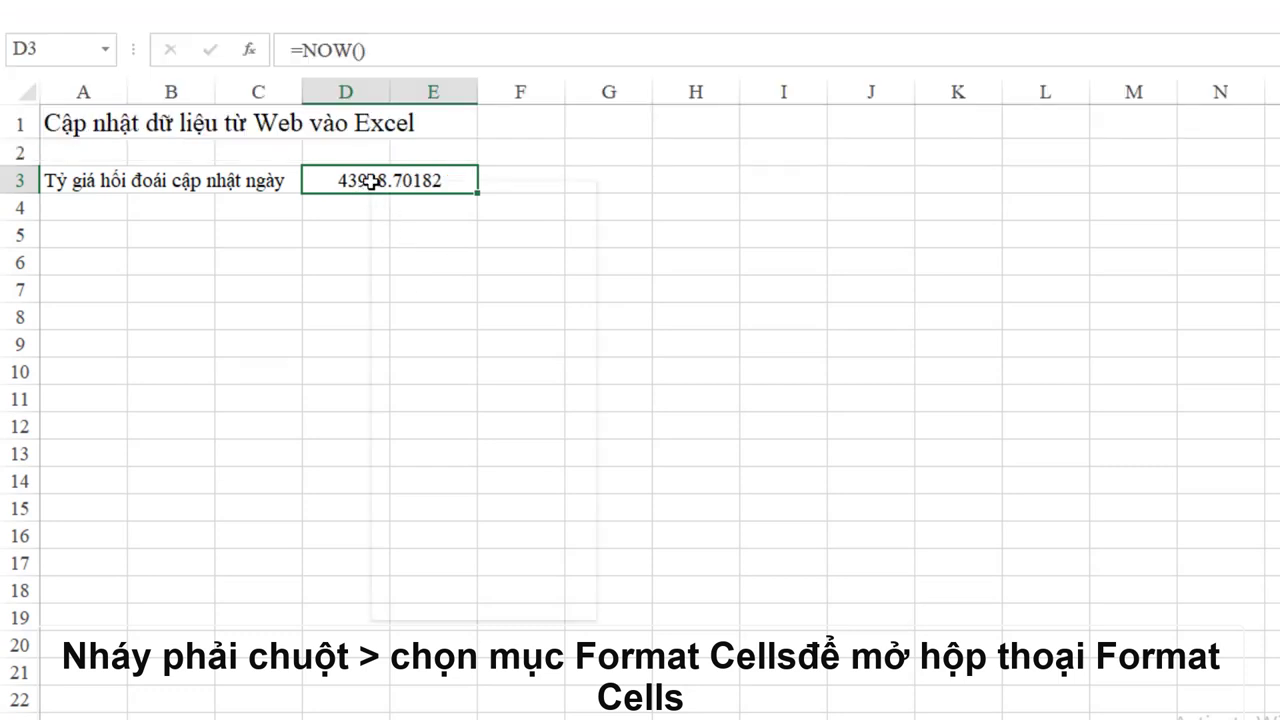
Apply the custom number format dd/mm/yyyy mm:hh to the merged timestamp cell
{"action": "right_click", "coordinate": [371, 181]}
{"action": "left_click", "coordinate": [464, 527]}
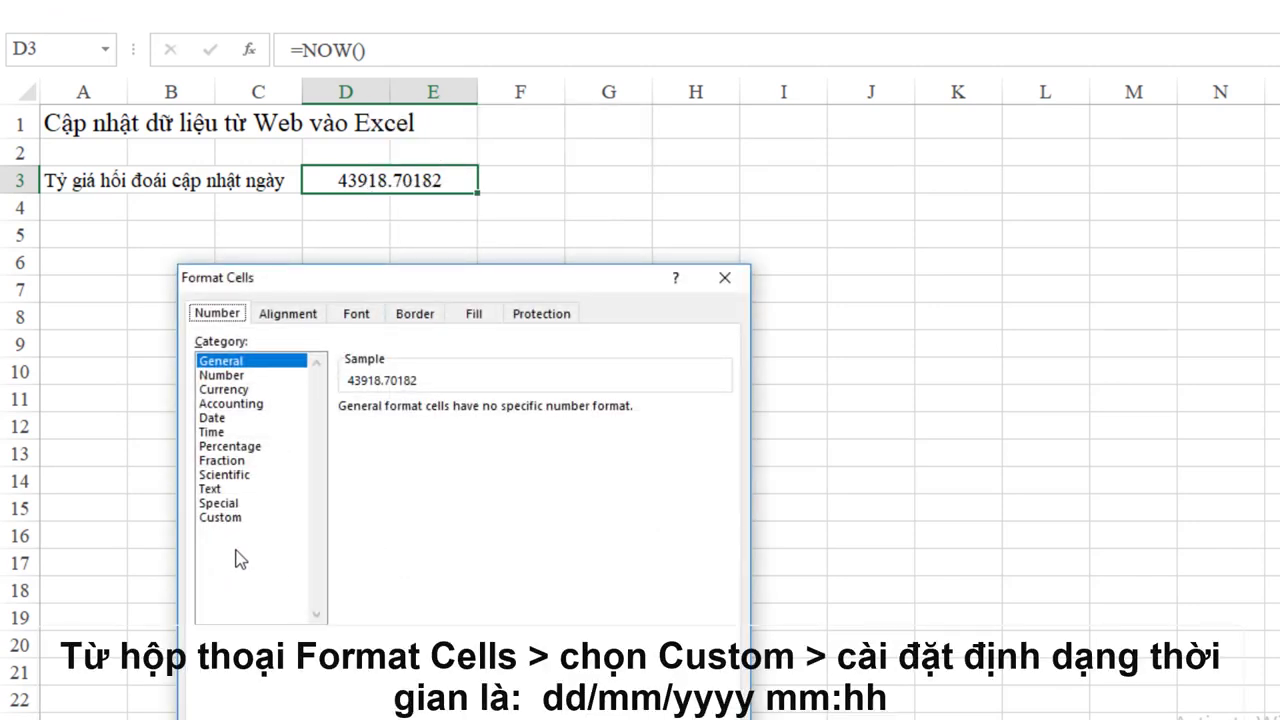
{"action": "left_click", "coordinate": [229, 520]}
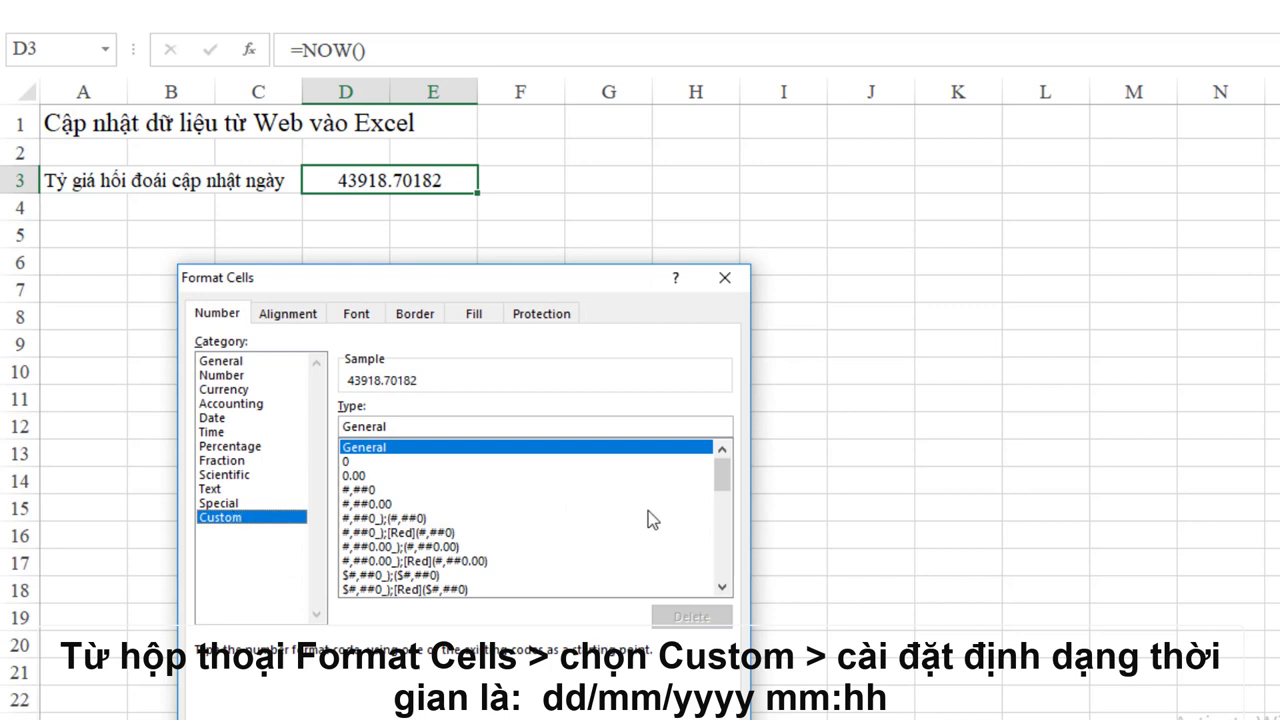
{"action": "left_click_drag", "start_coordinate": [721, 476], "coordinate": [727, 518]}
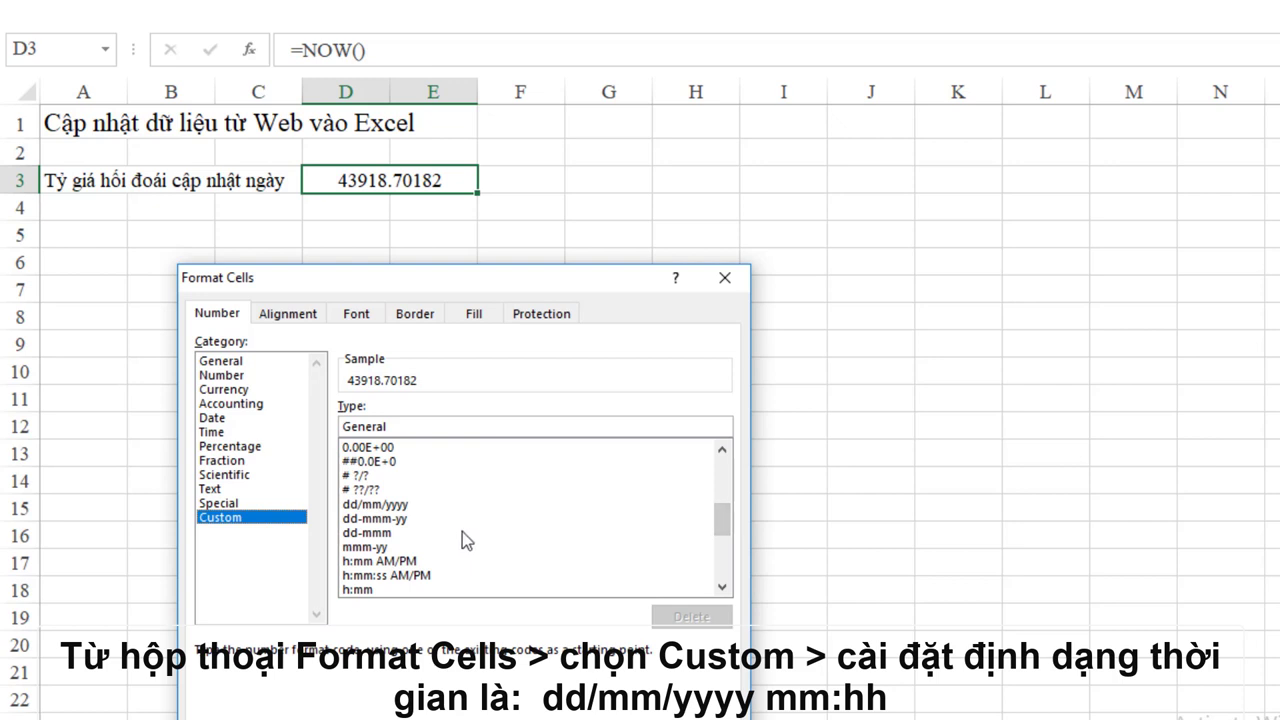
{"action": "left_click", "coordinate": [392, 509]}
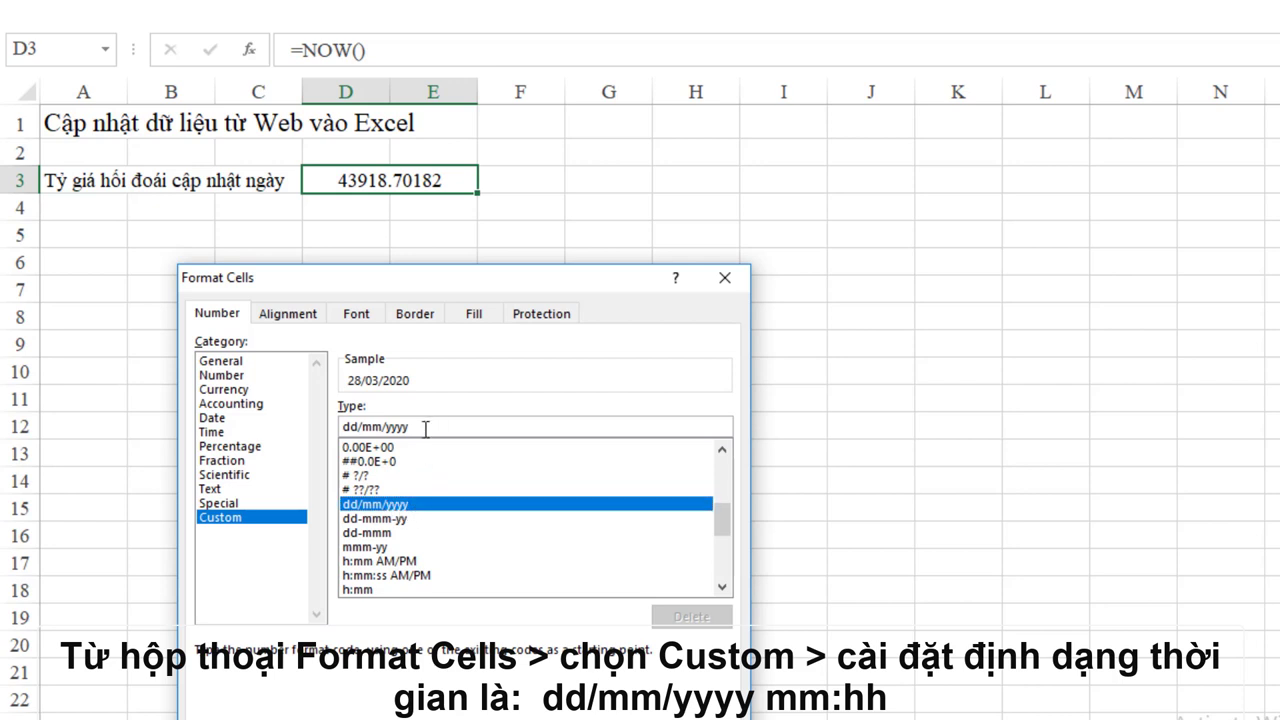
{"action": "left_click", "coordinate": [499, 425]}
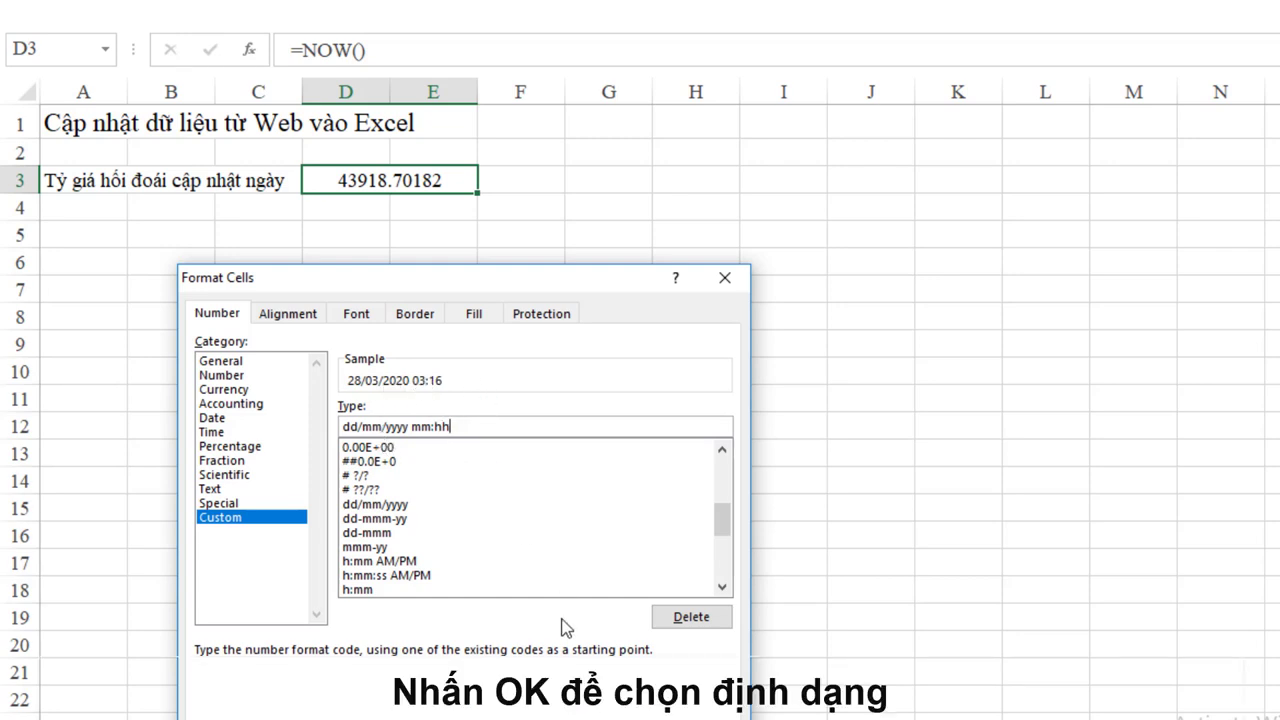
{"action": "key", "text": "Return"}
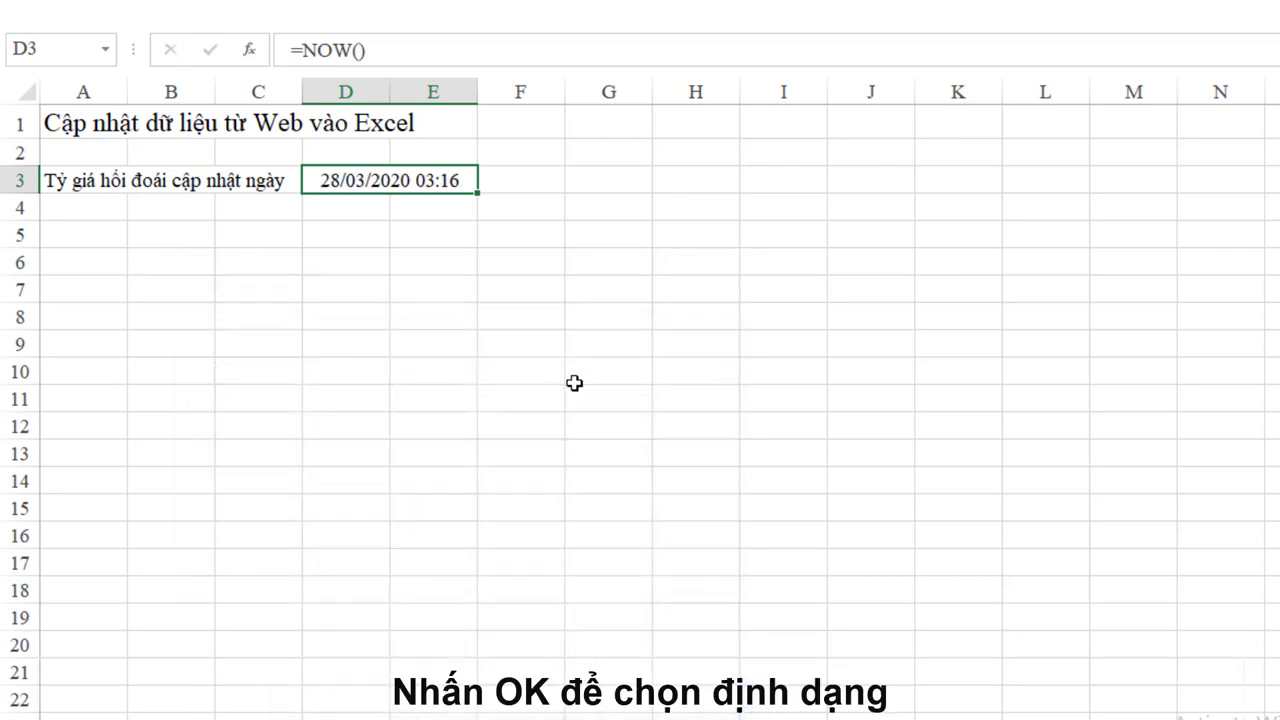
{"action": "left_click", "coordinate": [437, 300]}
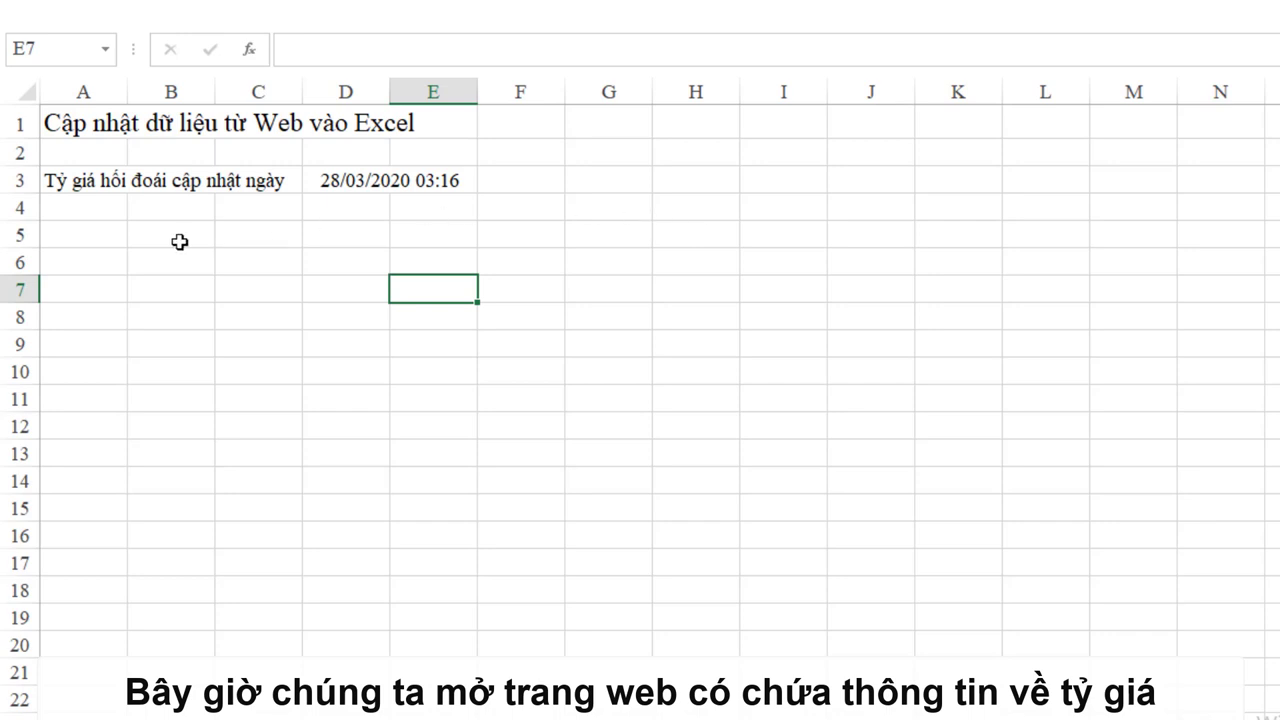
Select cell A5, then switch to the Chrome browser
{"action": "left_click", "coordinate": [102, 229]}
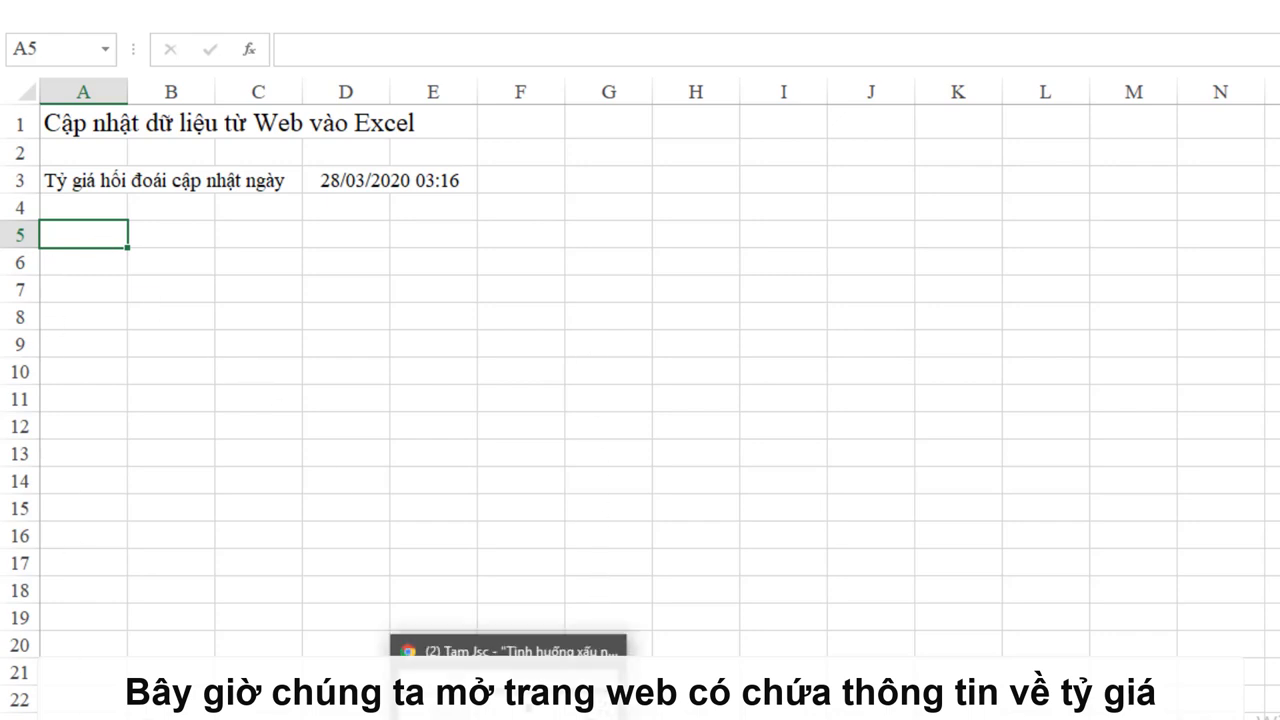
{"action": "left_click", "coordinate": [508, 651]}
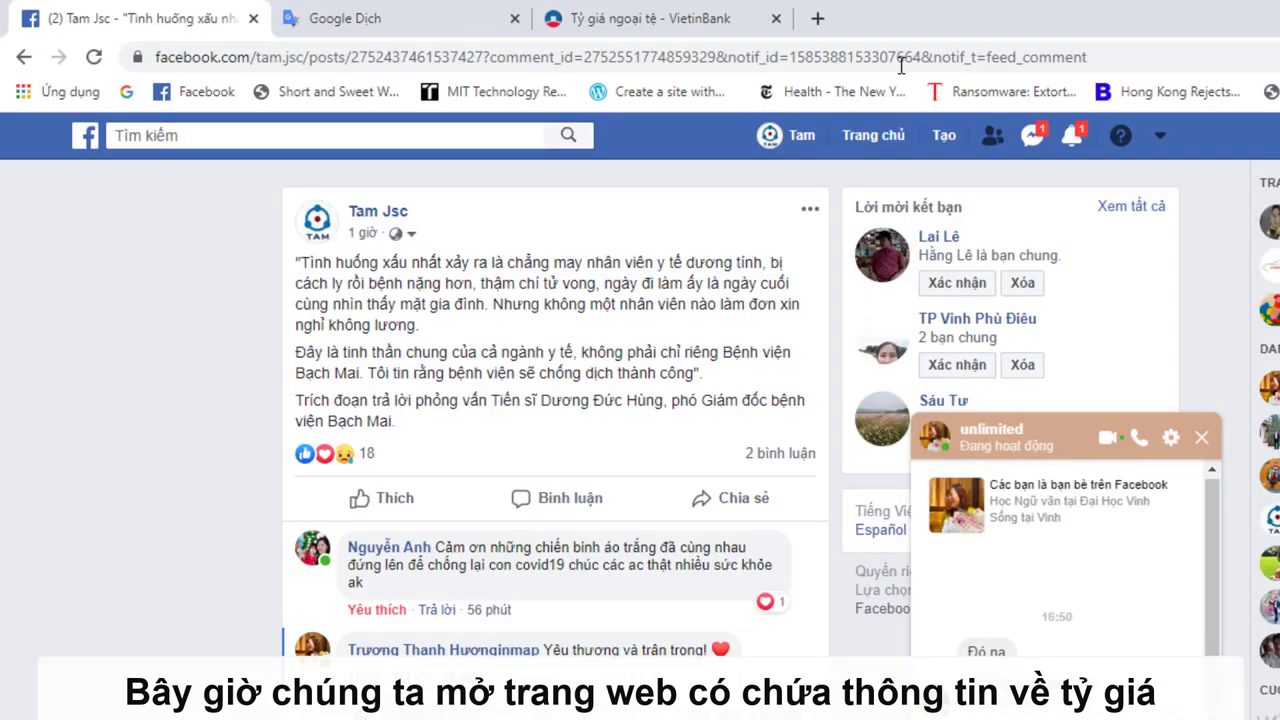
Open tygiadola.com in a new tab and view its Vietcombank exchange-rate table
{"action": "left_click", "coordinate": [818, 20]}
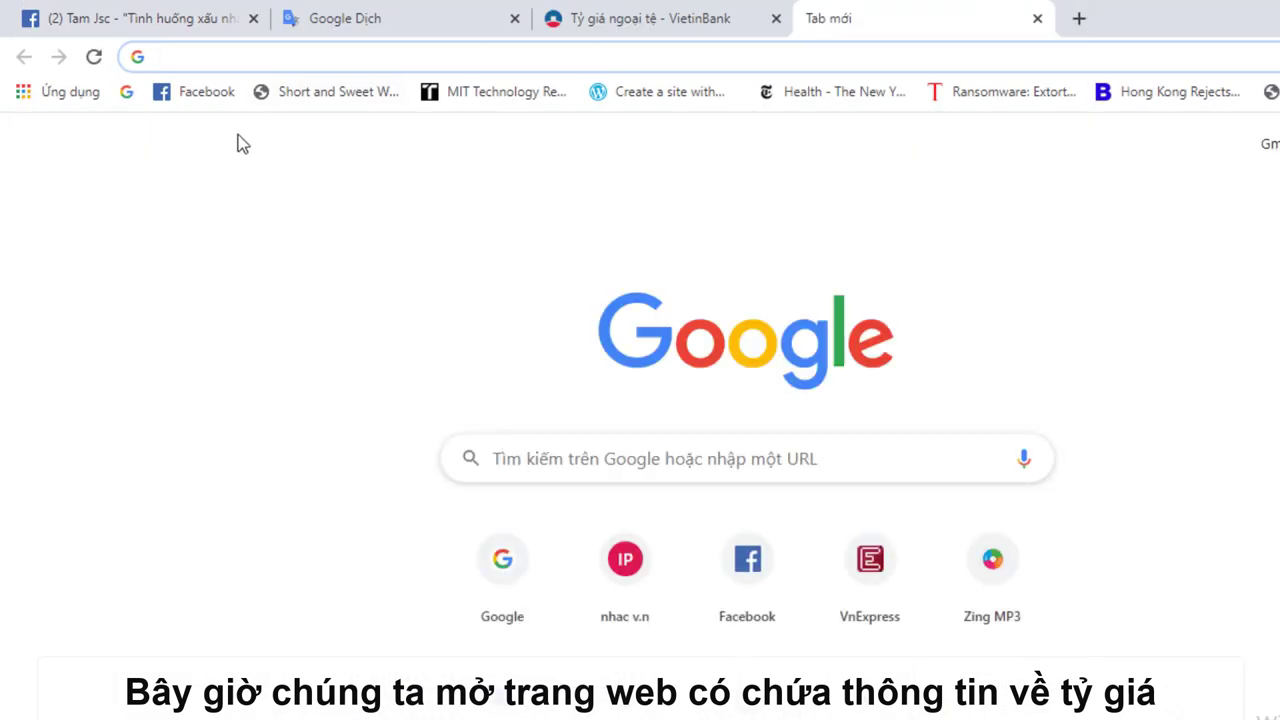
{"action": "type", "text": "tỷ"}
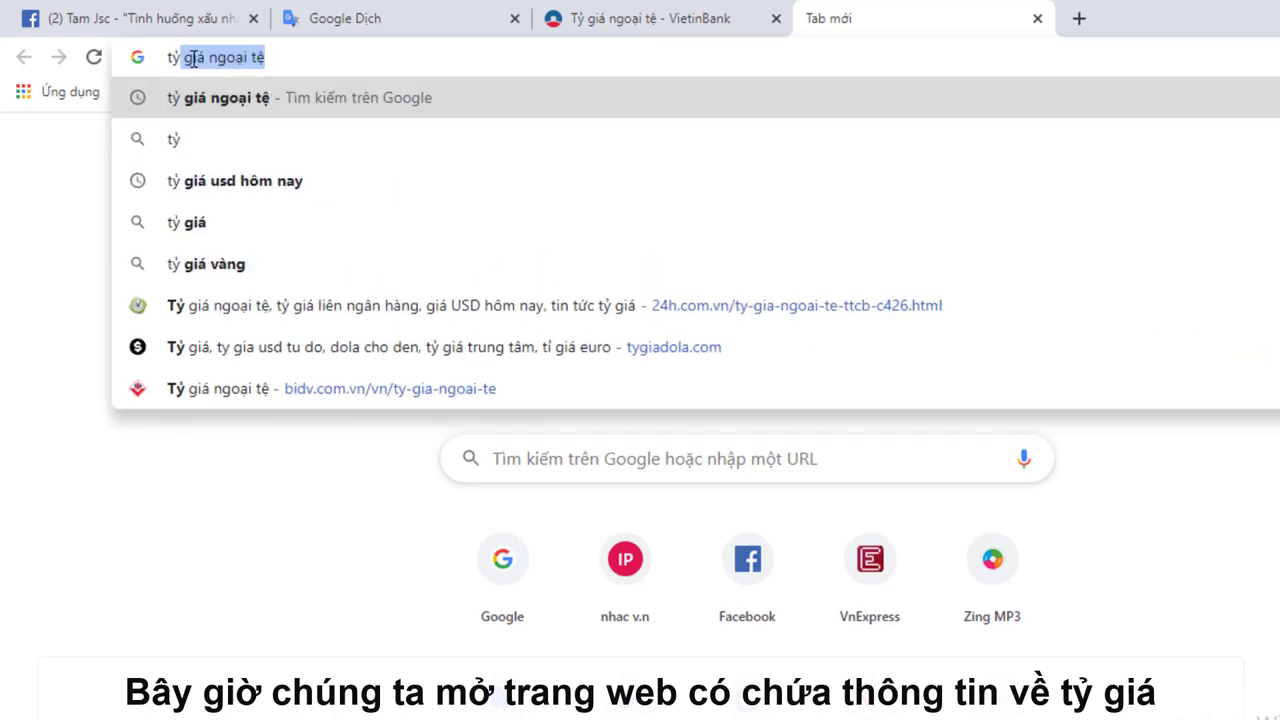
{"action": "key", "text": "BackSpace"}
{"action": "key", "text": "BackSpace"}
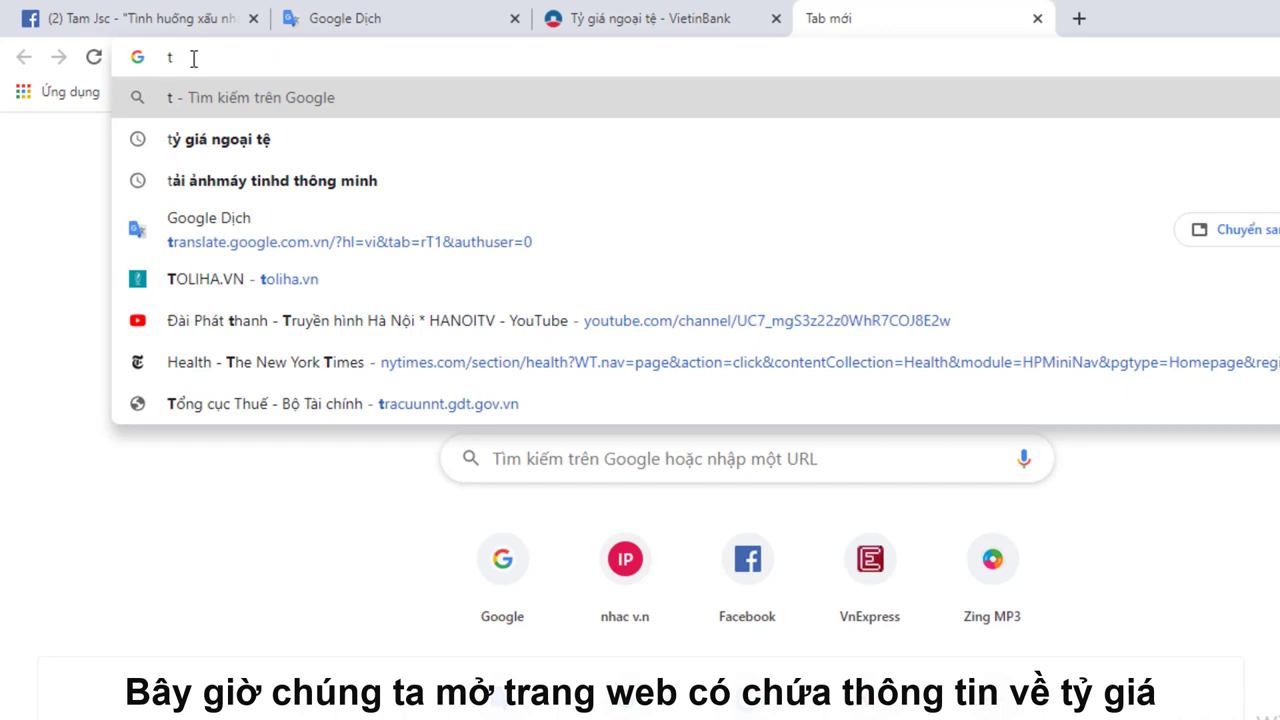
{"action": "type", "text": "ygiadola.com"}
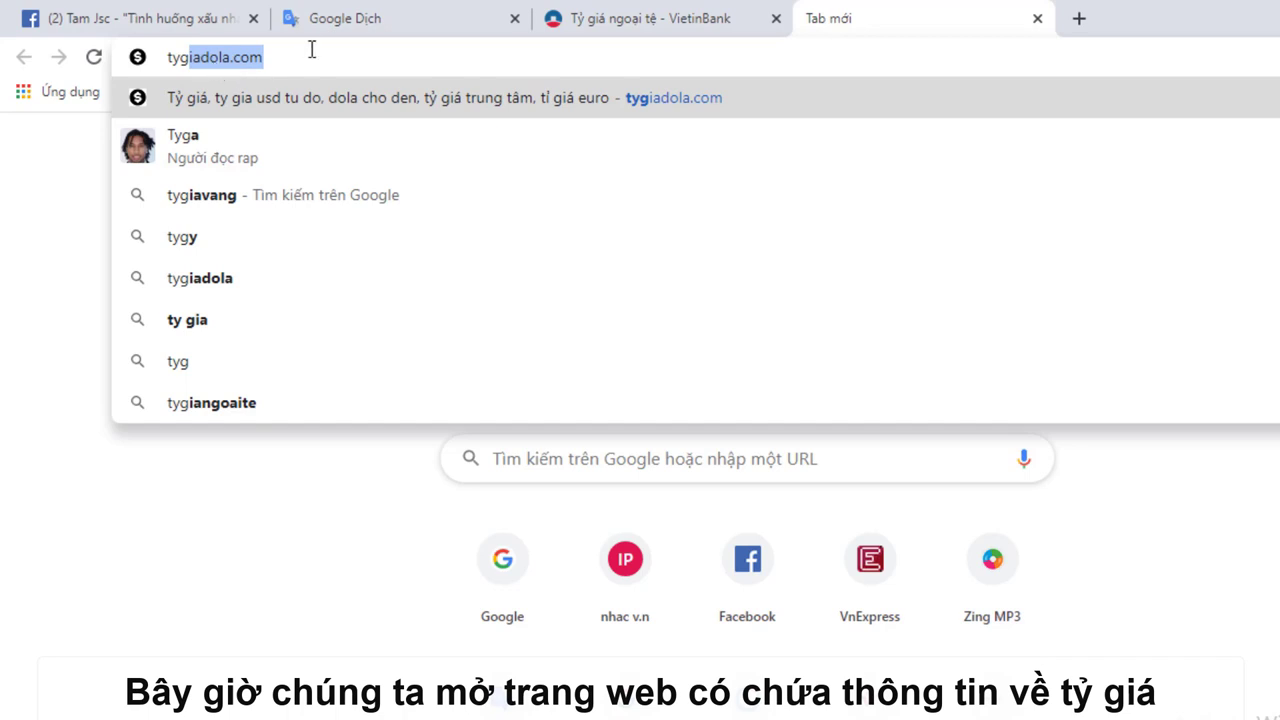
{"action": "key", "text": "Return"}
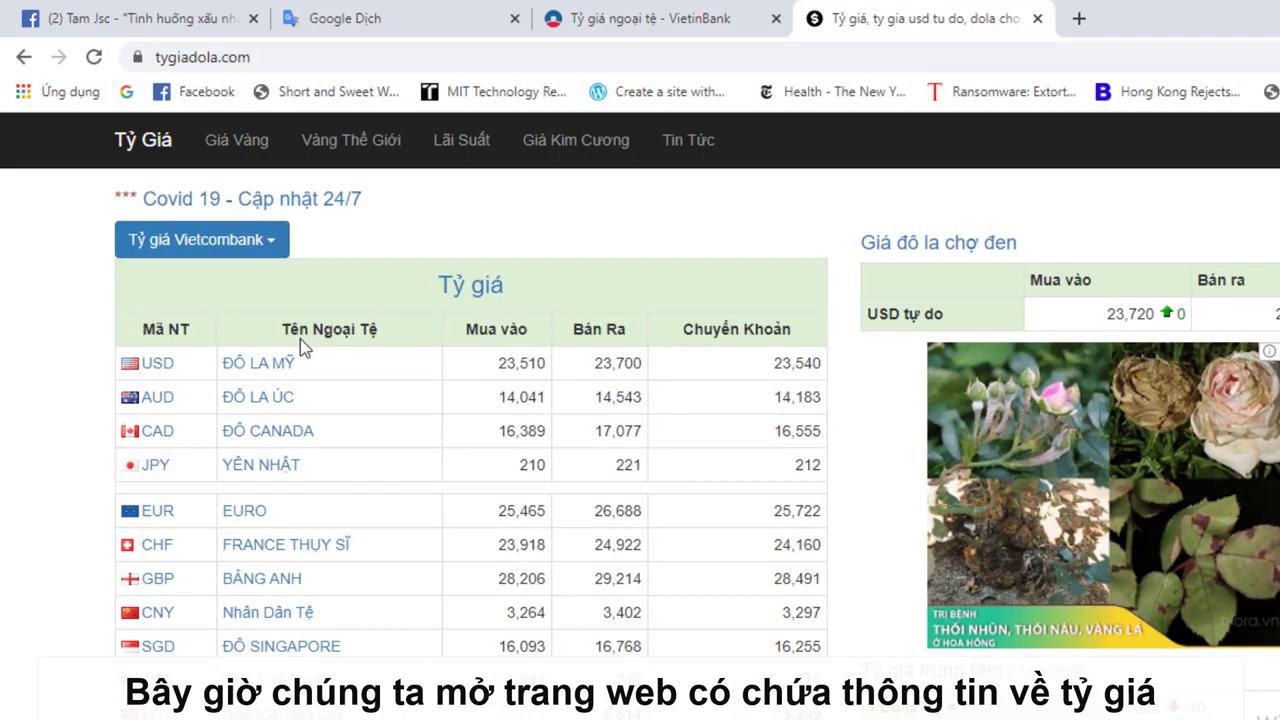
{"action": "left_click", "coordinate": [266, 248]}
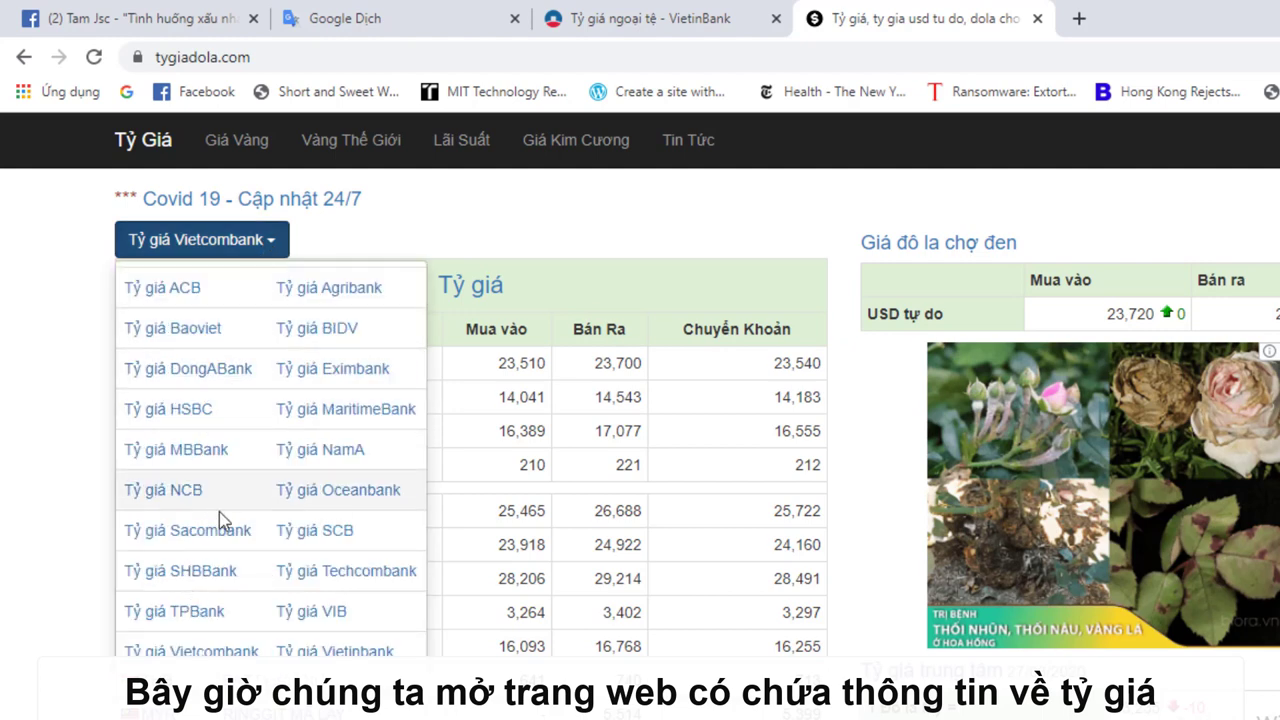
{"action": "left_click", "coordinate": [44, 276]}
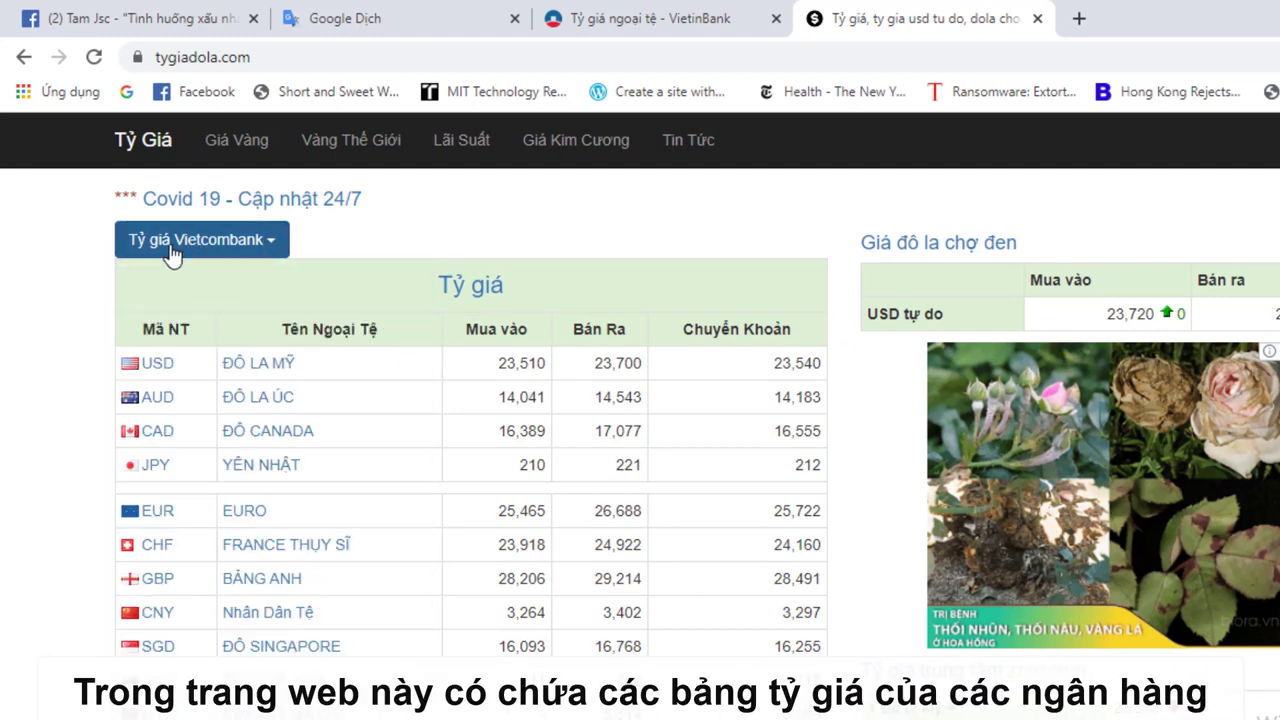
{"action": "scroll", "coordinate": [5, 390], "scroll_direction": "down", "scroll_amount": 3}
{"action": "scroll", "coordinate": [6, 394], "scroll_direction": "down", "scroll_amount": 2}
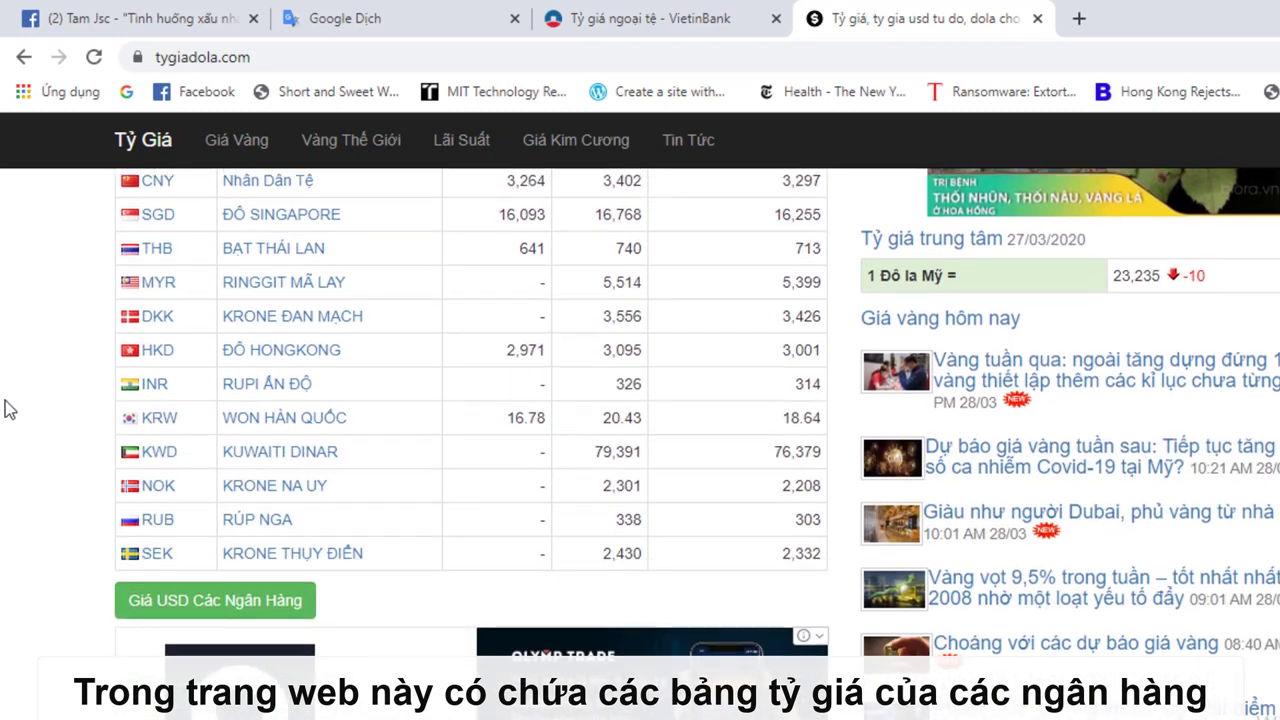
{"action": "scroll", "coordinate": [6, 394], "scroll_direction": "up", "scroll_amount": 1}
{"action": "scroll", "coordinate": [8, 400], "scroll_direction": "up", "scroll_amount": 4}
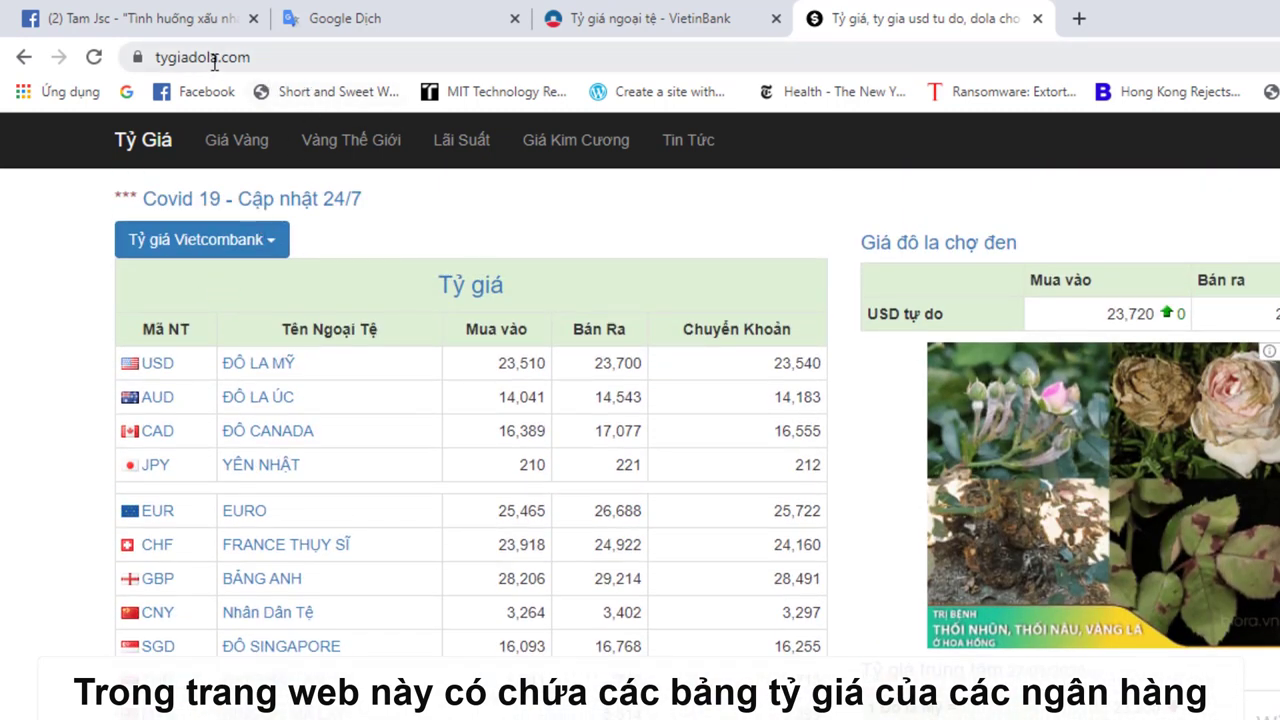
Copy the tygiadola.com address from the address bar
{"action": "left_click_drag", "start_coordinate": [268, 56], "coordinate": [157, 55]}
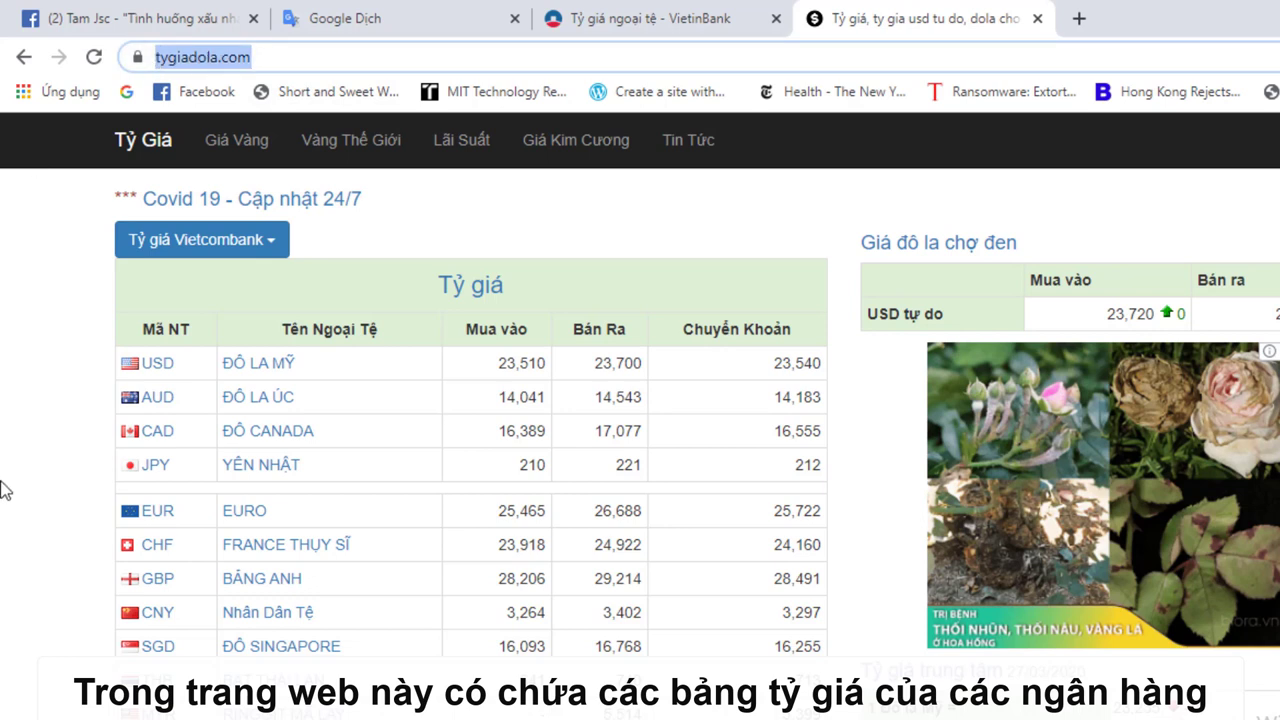
{"action": "right_click", "coordinate": [226, 66]}
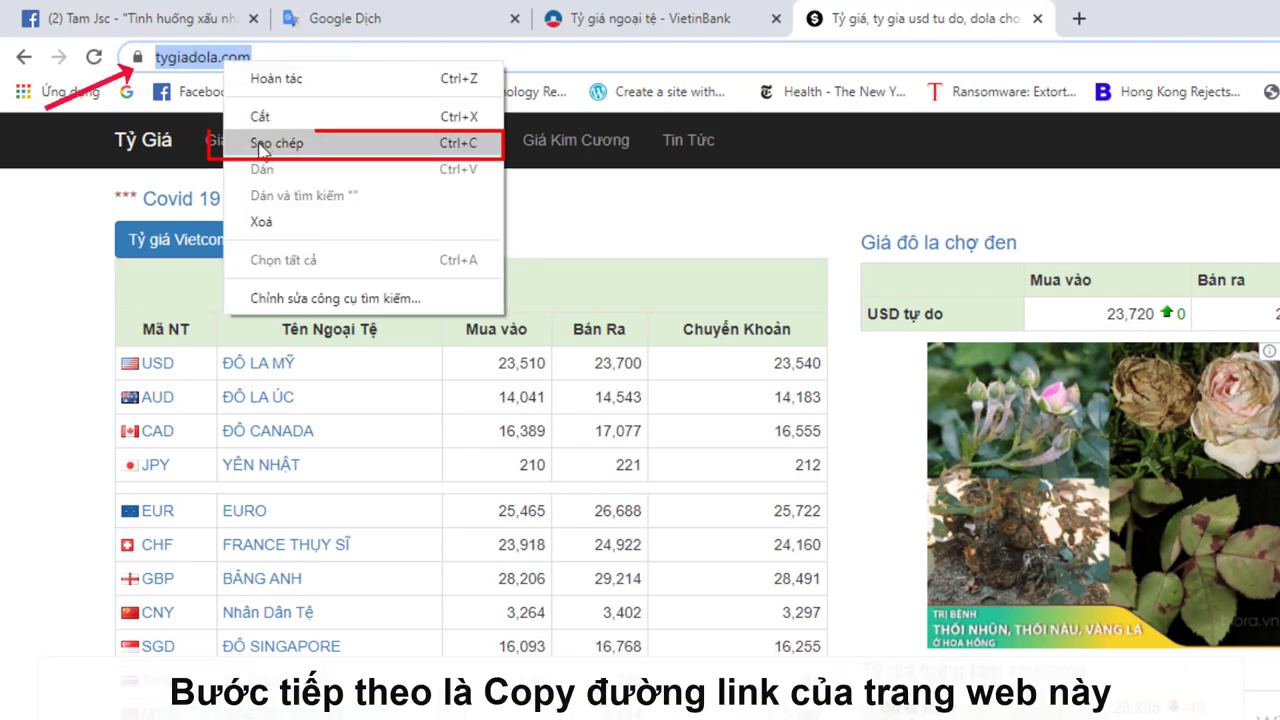
{"action": "left_click", "coordinate": [343, 151]}
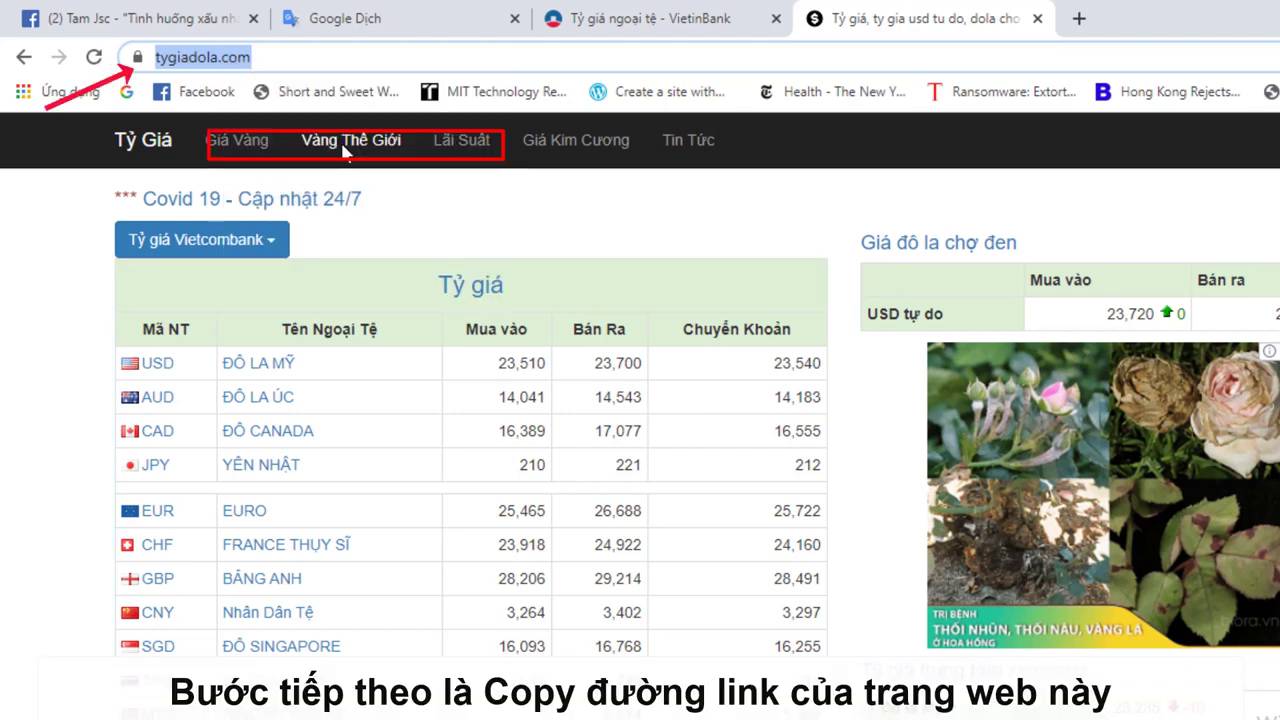
{"action": "left_click", "coordinate": [79, 228]}
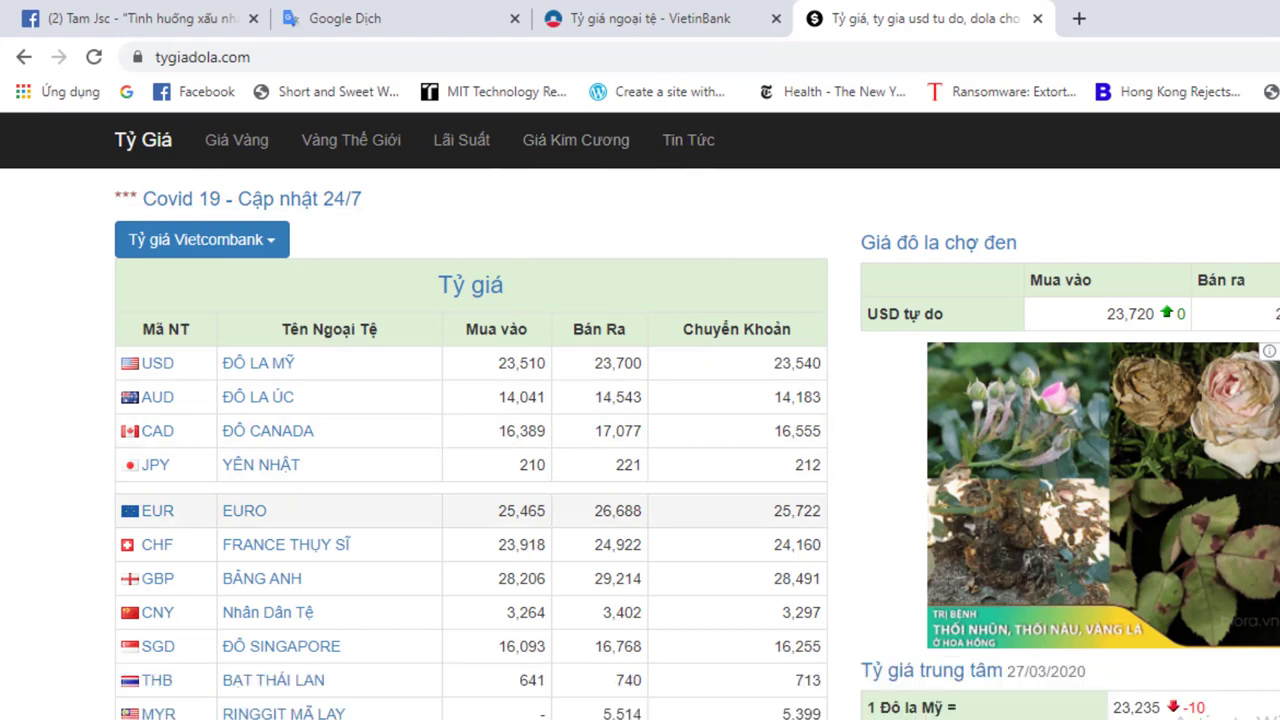
{"action": "left_click", "coordinate": [560, 683]}
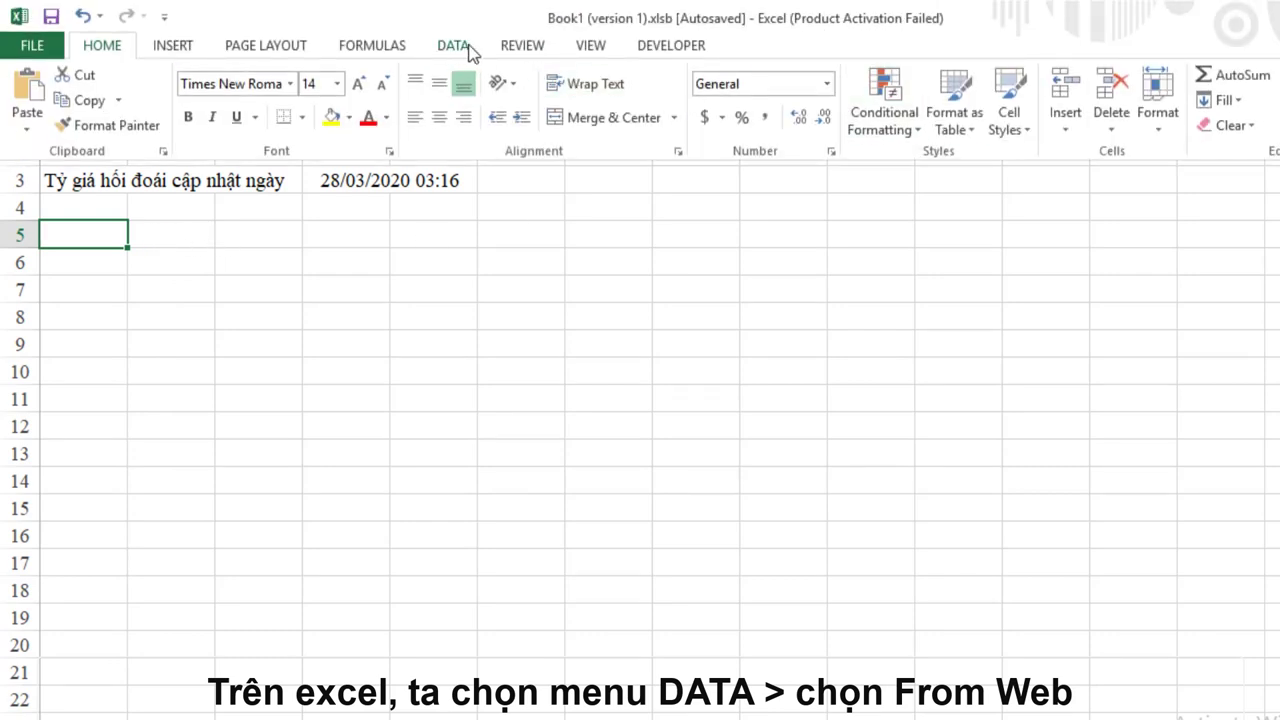
{"action": "left_click", "coordinate": [453, 47]}
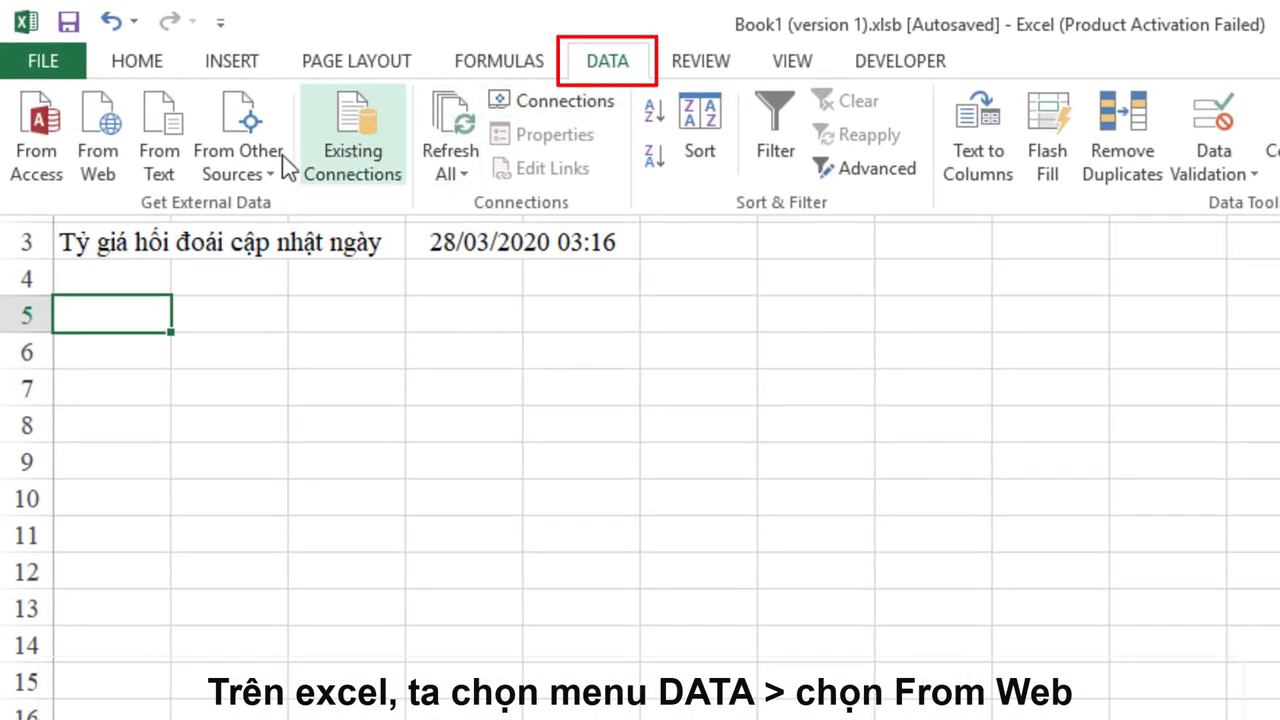
{"action": "left_click", "coordinate": [100, 160]}
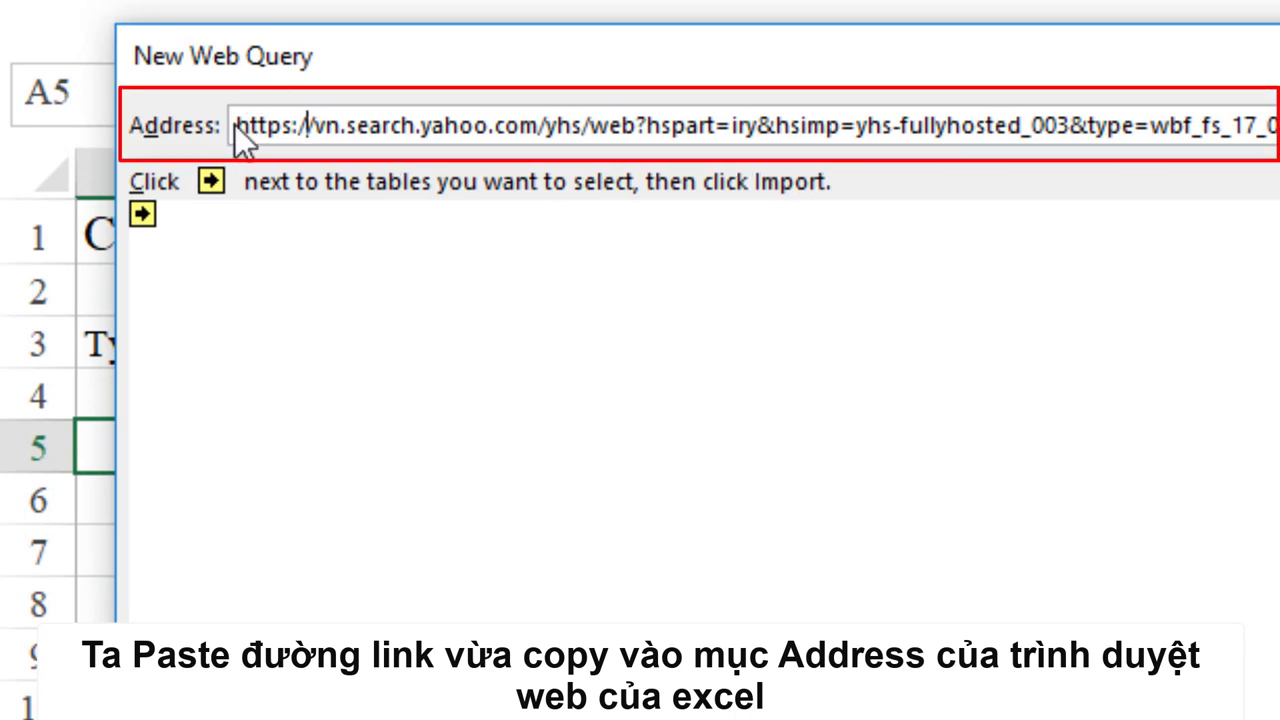
{"action": "left_click_drag", "start_coordinate": [244, 125], "coordinate": [1270, 125]}
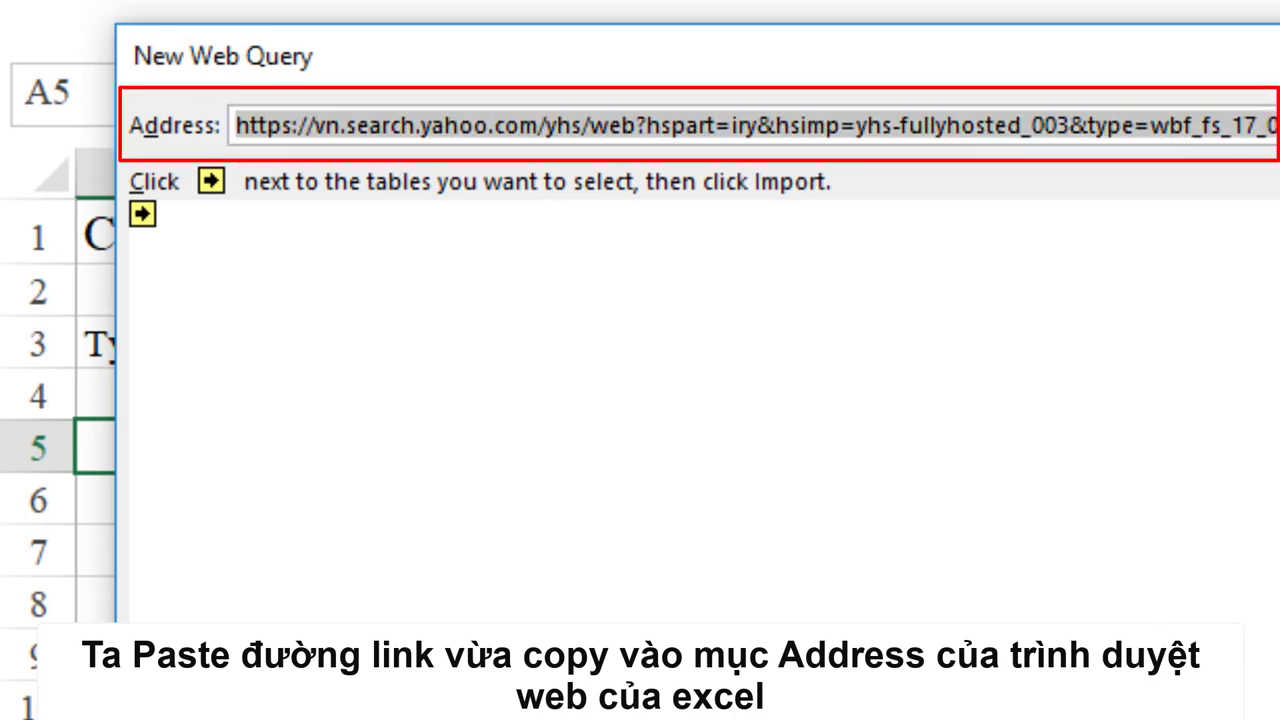
{"action": "key", "text": "Delete"}
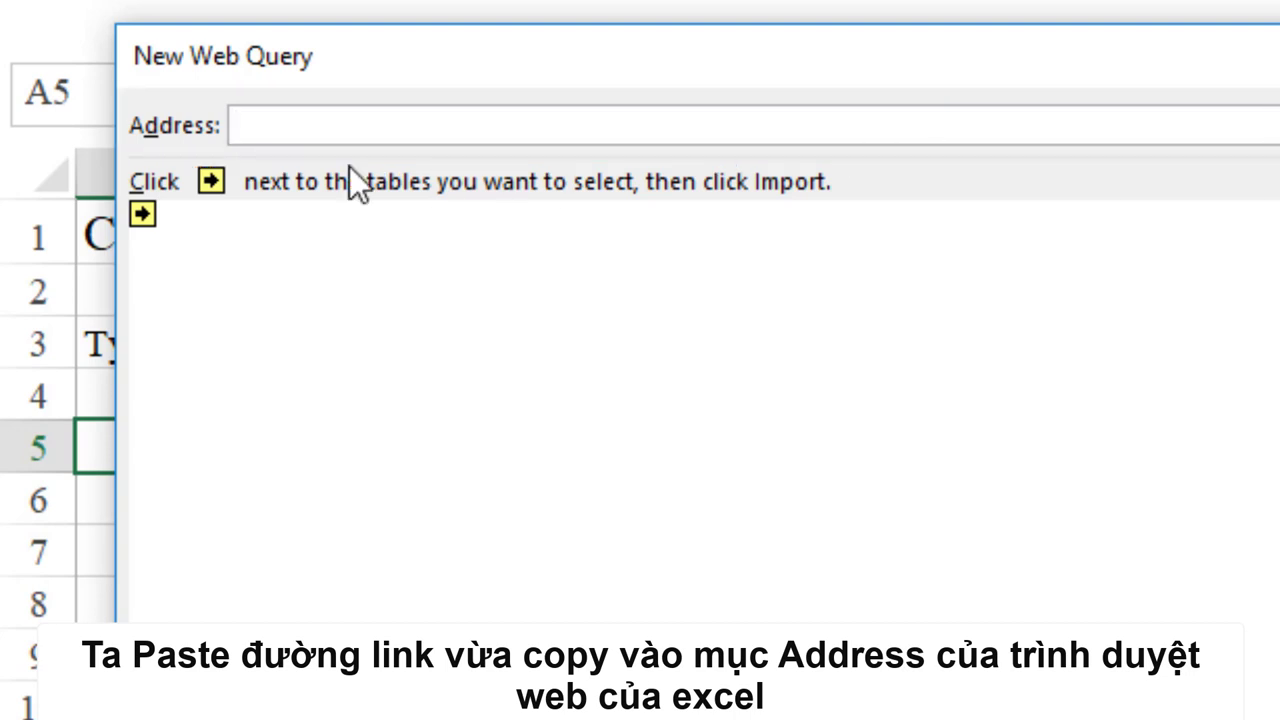
{"action": "right_click", "coordinate": [251, 122]}
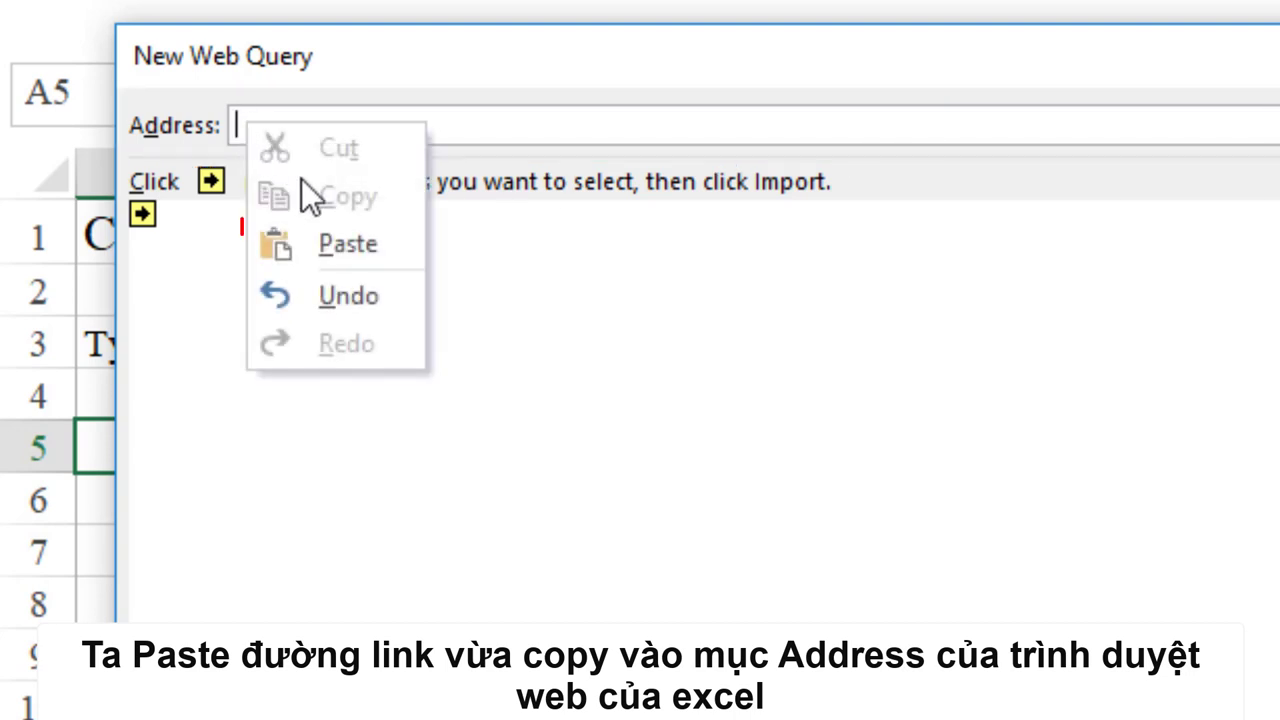
{"action": "left_click", "coordinate": [364, 245]}
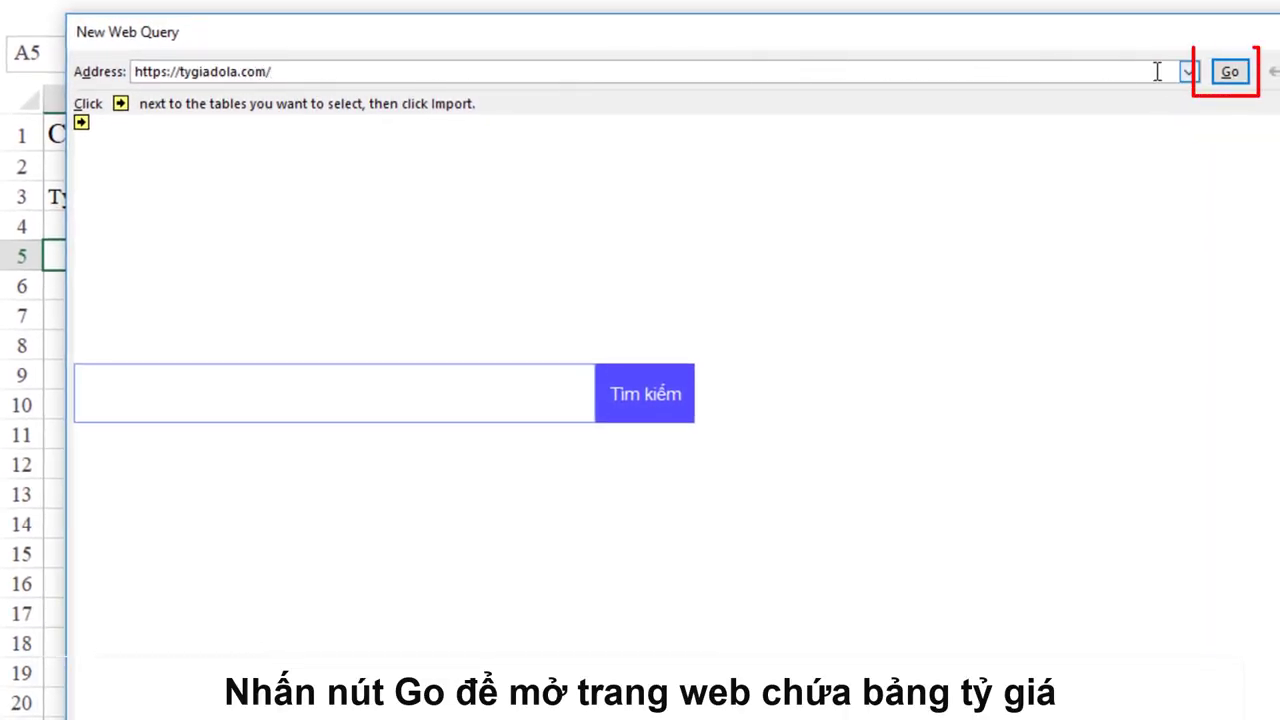
Load tygiadola.com in the query, decline the script error, and import the Tỷ giá table
{"action": "left_click", "coordinate": [1229, 74]}
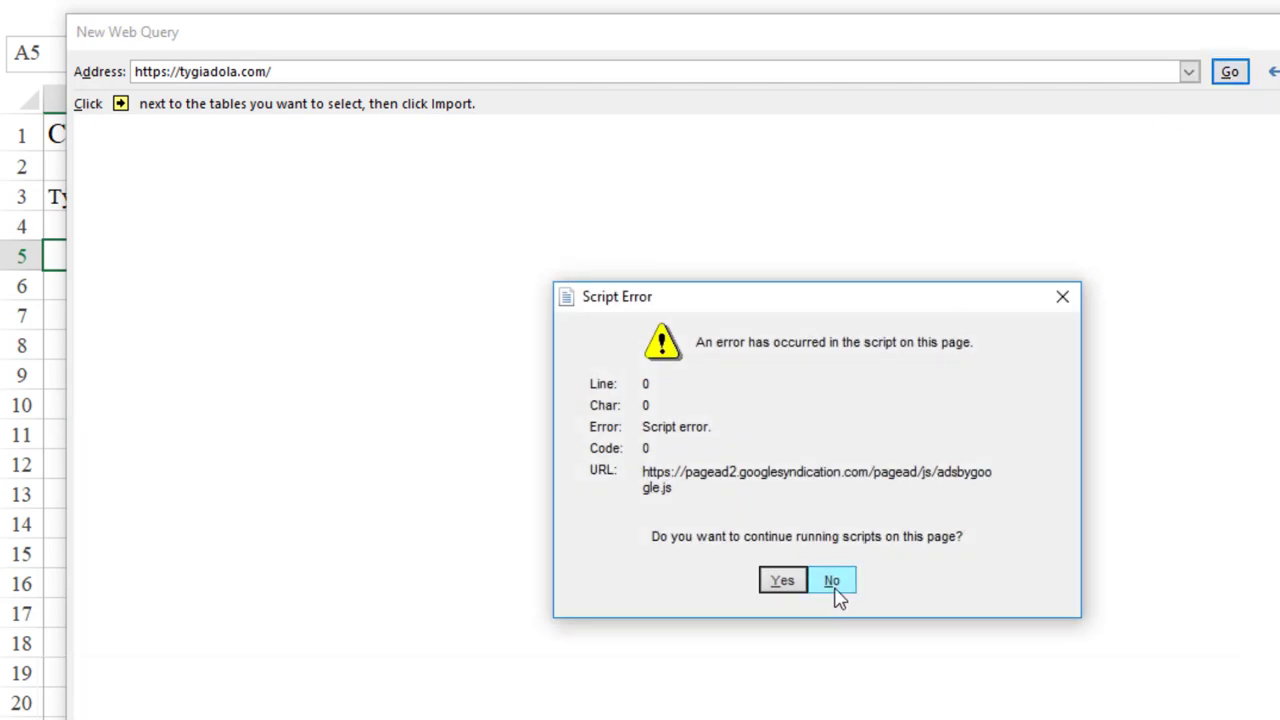
{"action": "left_click", "coordinate": [782, 581]}
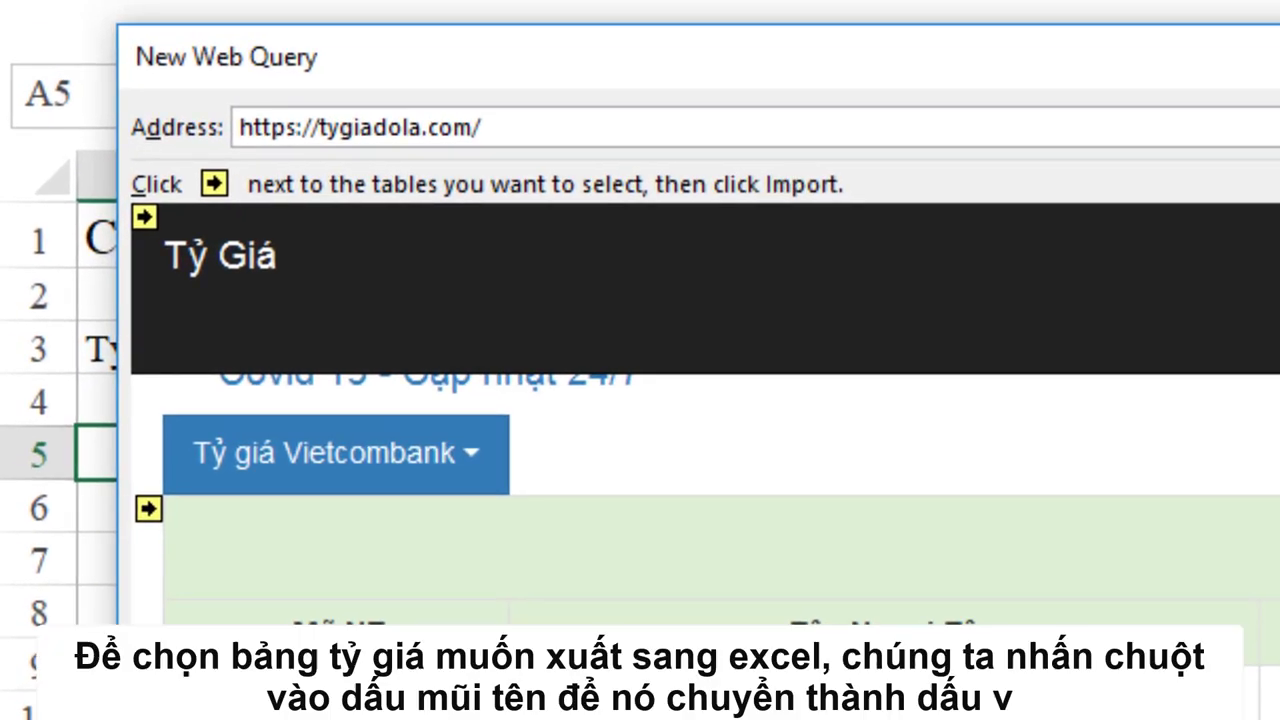
{"action": "scroll", "coordinate": [1024, 302], "scroll_direction": "down", "scroll_amount": 2}
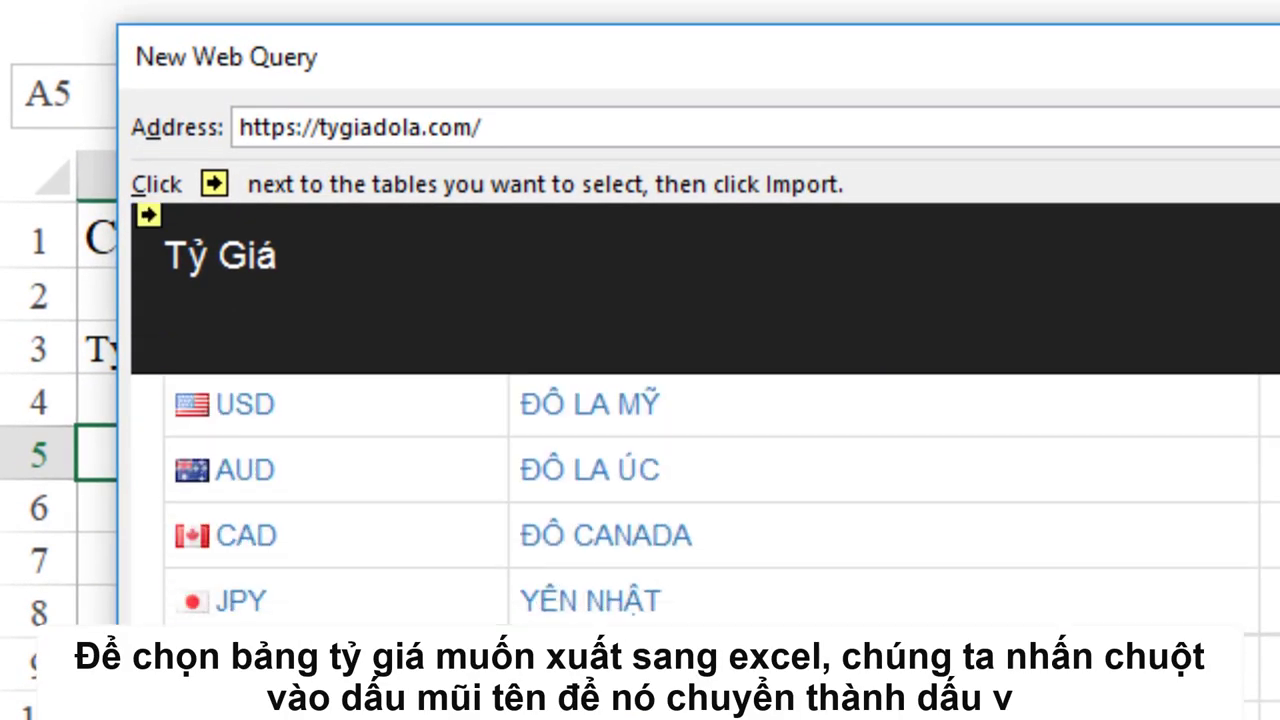
{"action": "scroll", "coordinate": [1024, 302], "scroll_direction": "down", "scroll_amount": 3}
{"action": "scroll", "coordinate": [710, 500], "scroll_direction": "down", "scroll_amount": 2}
{"action": "scroll", "coordinate": [710, 500], "scroll_direction": "up", "scroll_amount": 1}
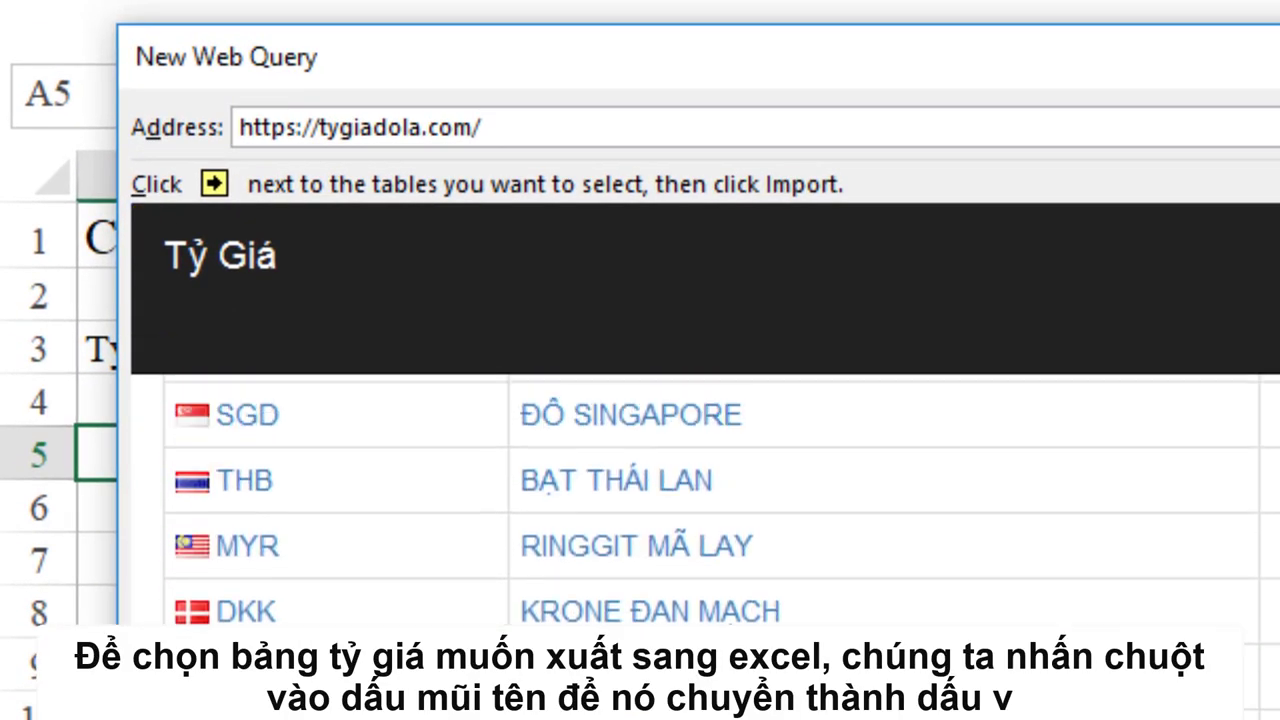
{"action": "scroll", "coordinate": [710, 500], "scroll_direction": "up", "scroll_amount": 2}
{"action": "scroll", "coordinate": [710, 500], "scroll_direction": "up", "scroll_amount": 2}
{"action": "scroll", "coordinate": [710, 500], "scroll_direction": "up", "scroll_amount": 1}
{"action": "scroll", "coordinate": [710, 500], "scroll_direction": "up", "scroll_amount": 1}
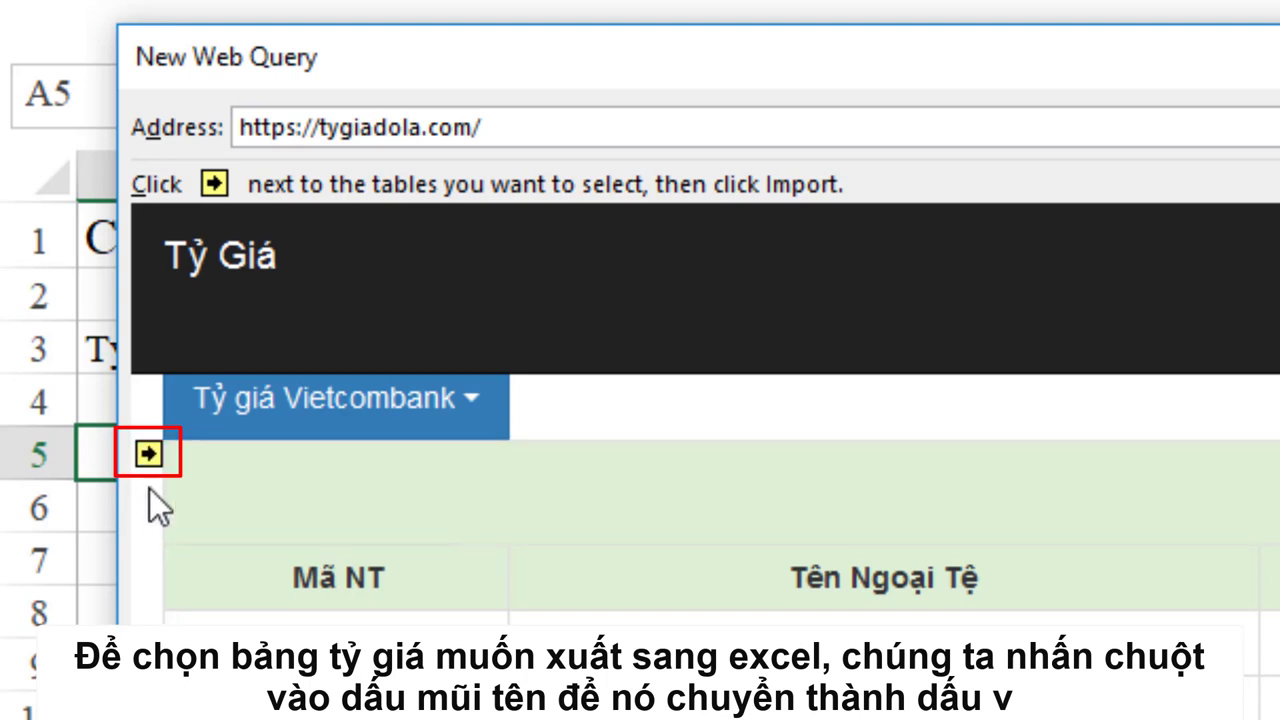
{"action": "left_click", "coordinate": [149, 458]}
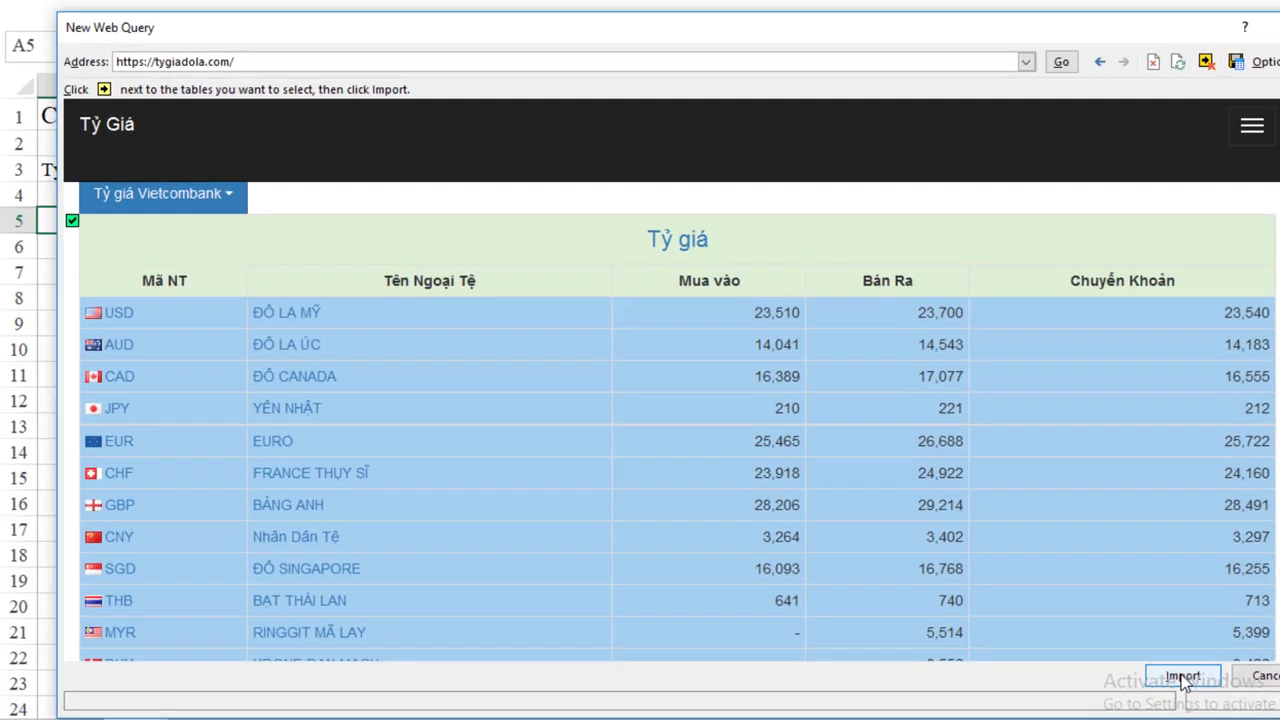
{"action": "left_click", "coordinate": [1182, 677]}
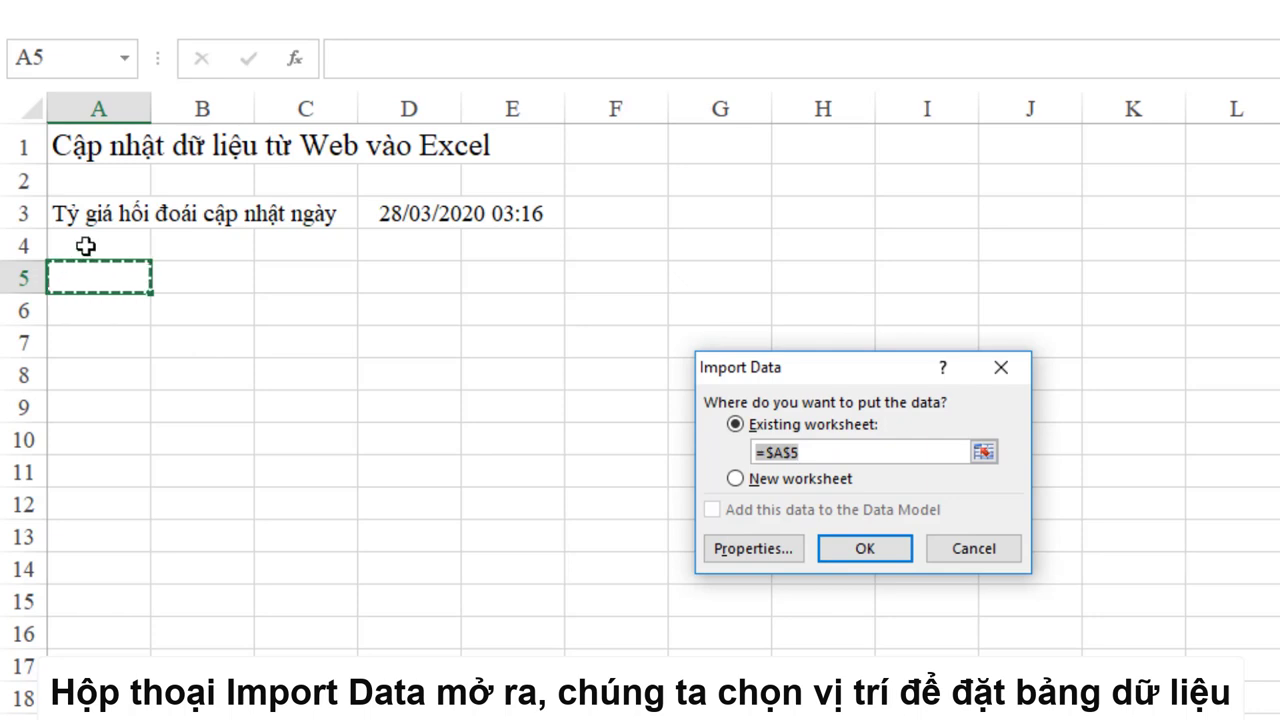
Set the import destination to cell A5, reading =Sheet1!$A$5
{"action": "left_click", "coordinate": [86, 246]}
{"action": "left_click", "coordinate": [74, 283]}
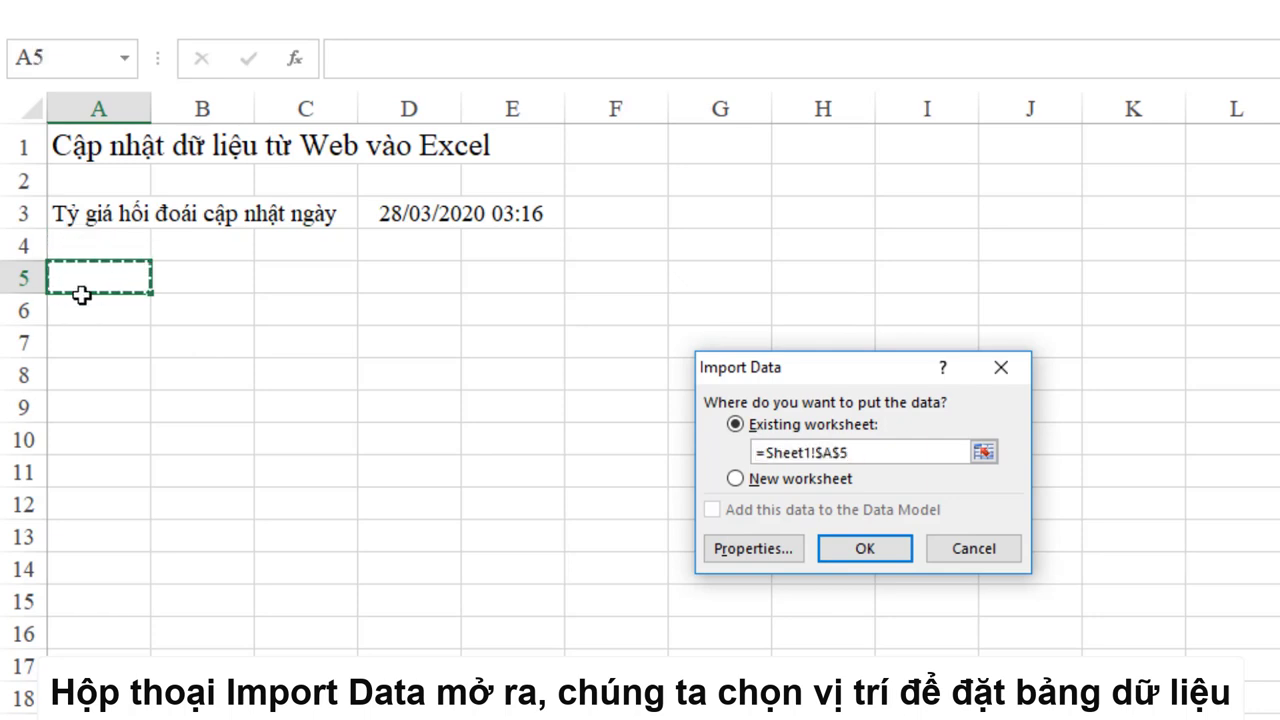
{"action": "left_click", "coordinate": [85, 308]}
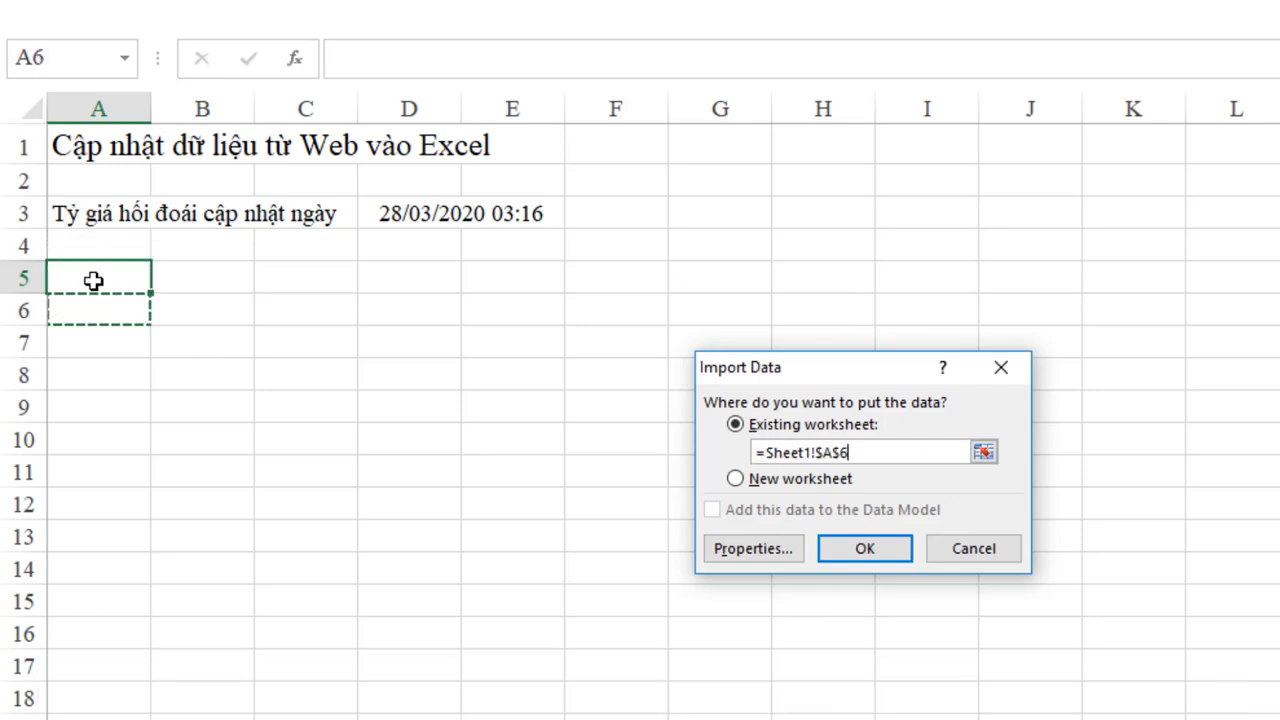
{"action": "left_click", "coordinate": [93, 281]}
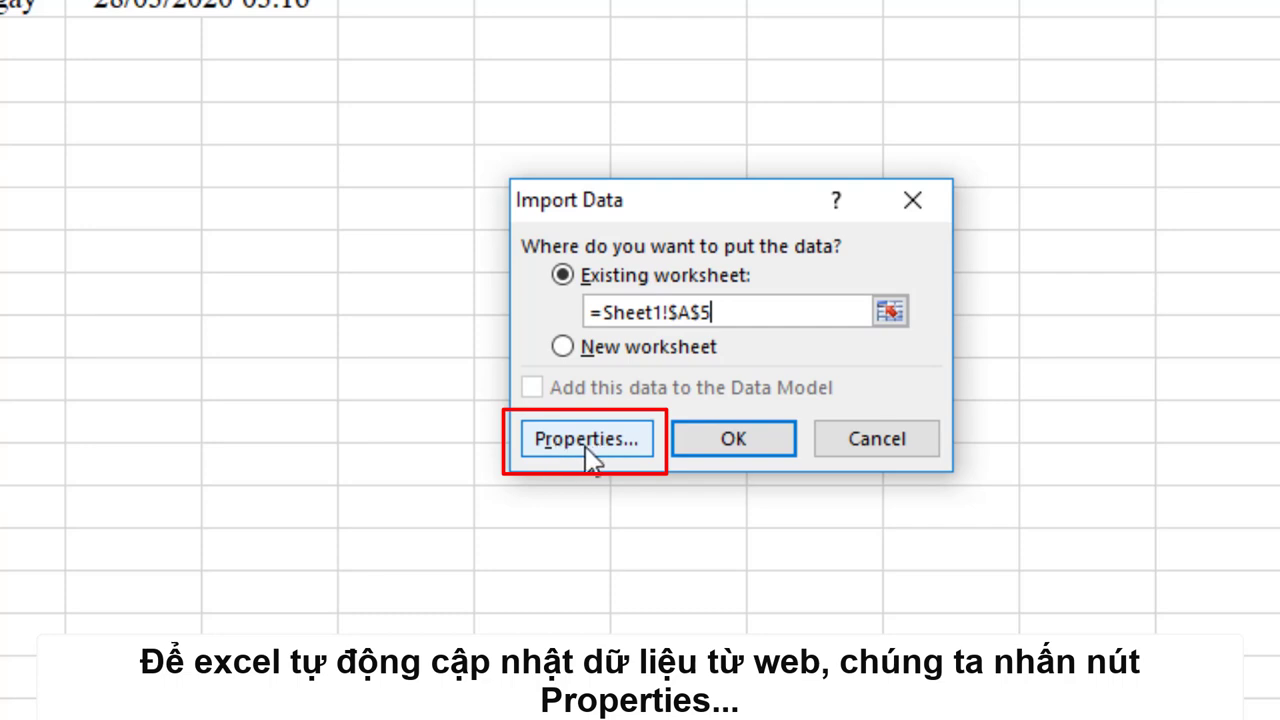
Make the tygiadola_1 query refresh every 1 minute and whenever the file opens
{"action": "left_click", "coordinate": [588, 447]}
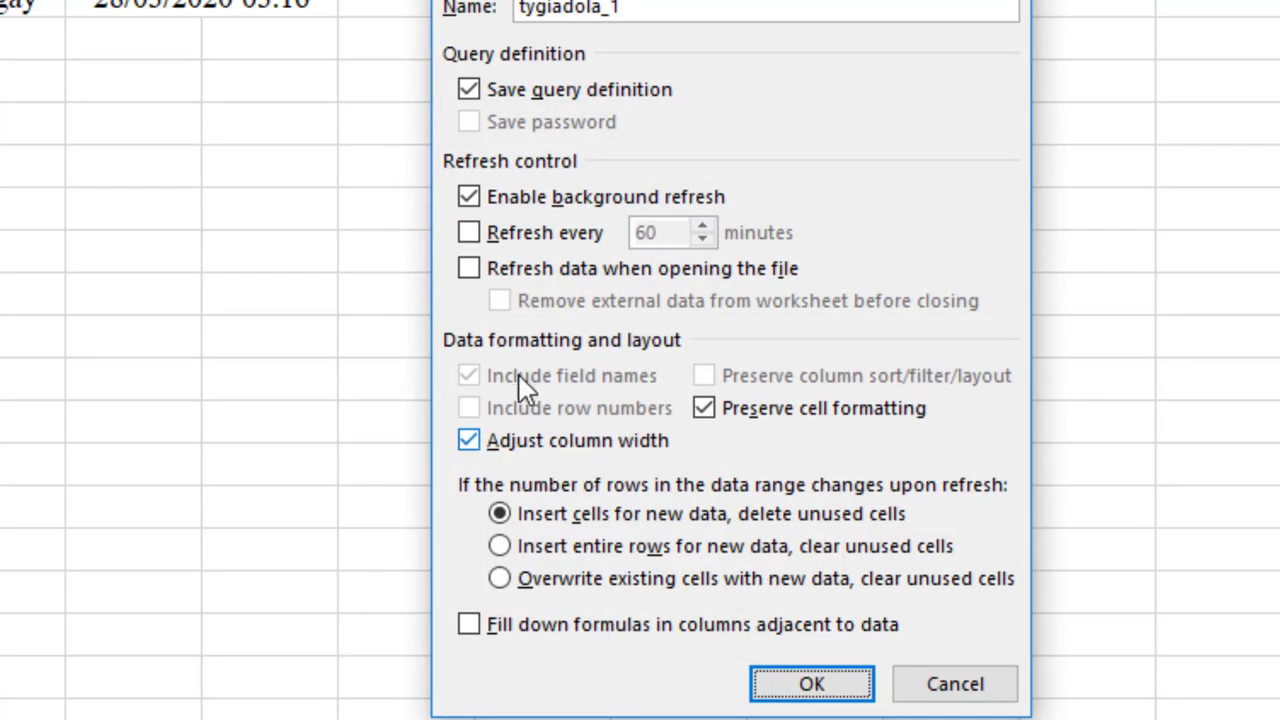
{"action": "left_click", "coordinate": [469, 232]}
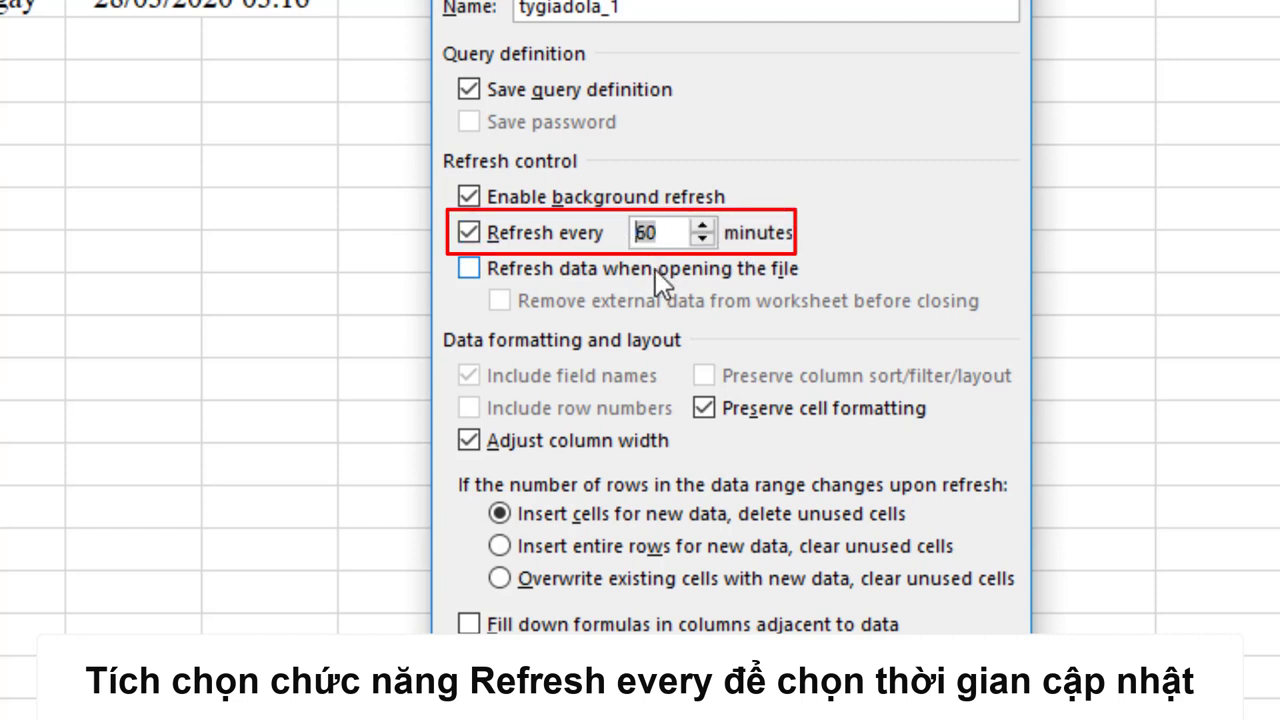
{"action": "type", "text": "1"}
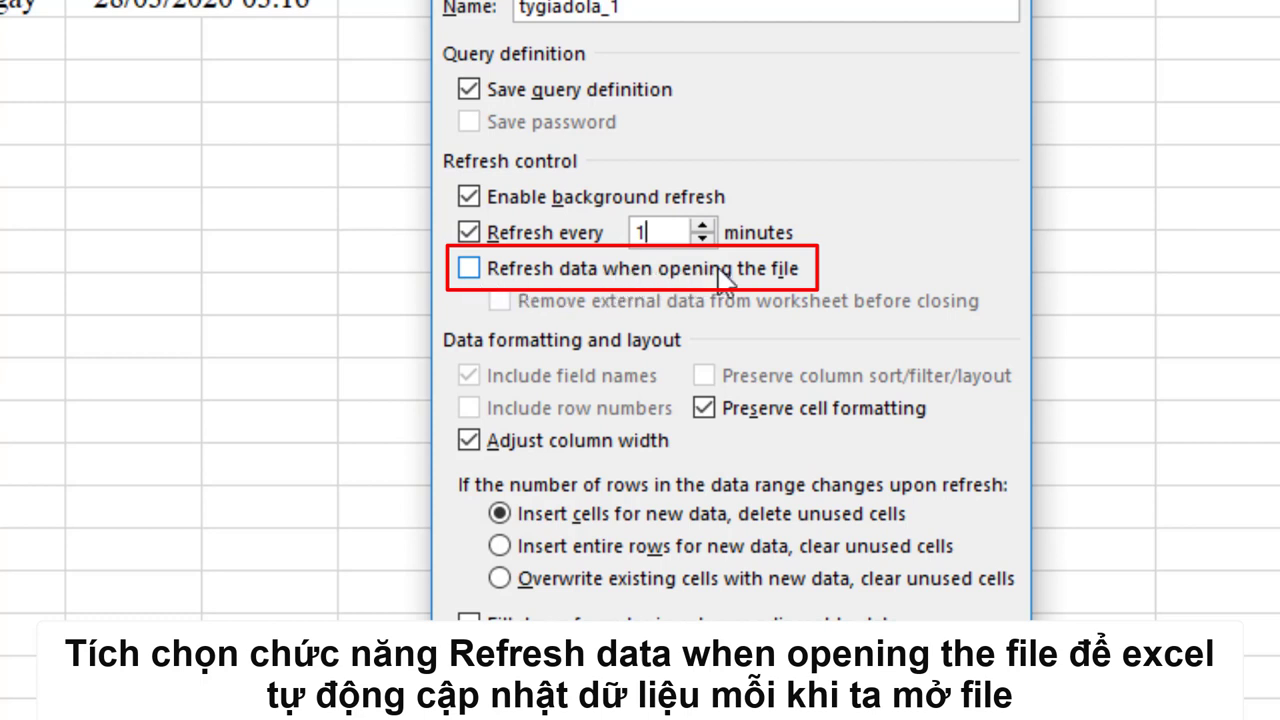
{"action": "left_click", "coordinate": [468, 270]}
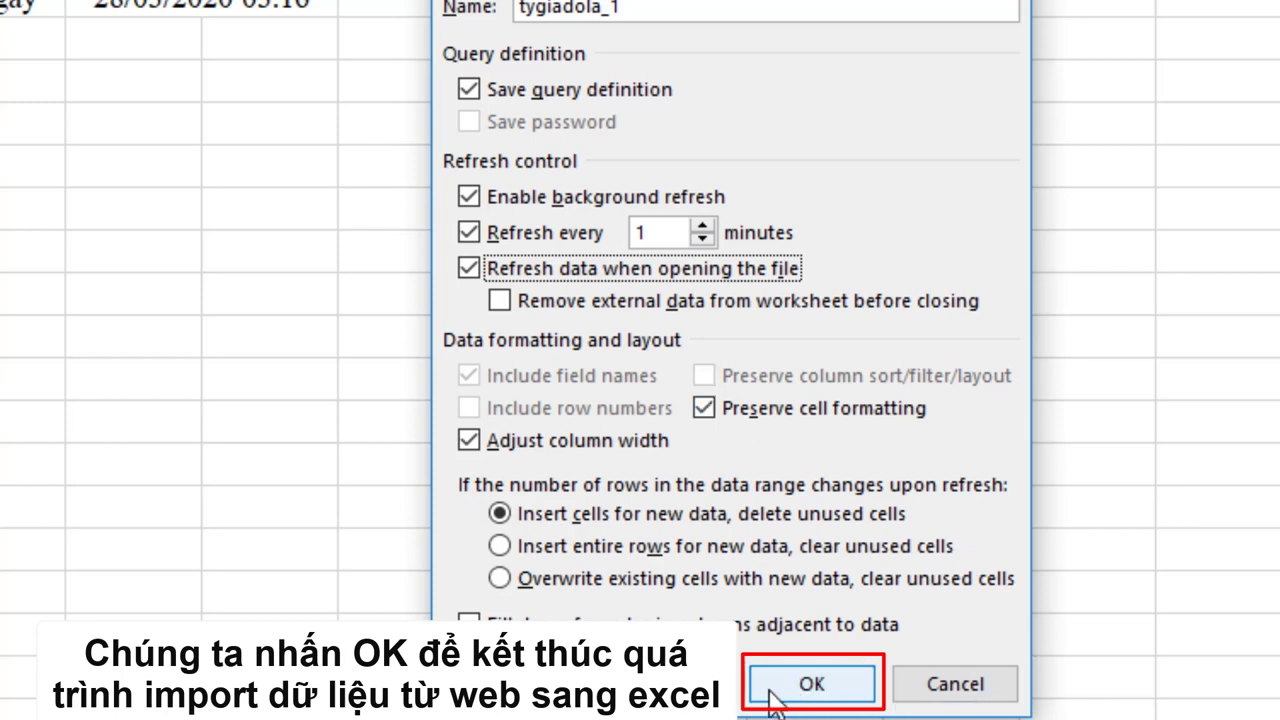
{"action": "left_click", "coordinate": [834, 686]}
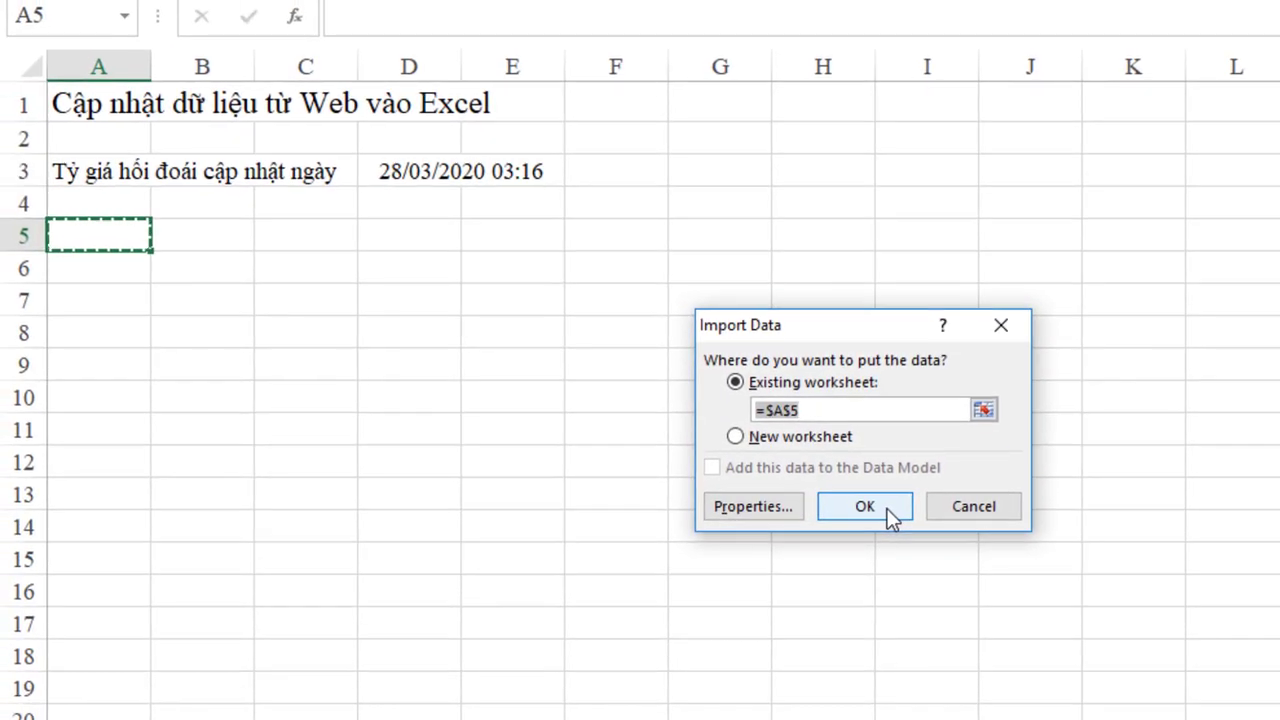
Import the tygiadola.com rate table into the sheet starting at cell A5
{"action": "left_click", "coordinate": [887, 508]}
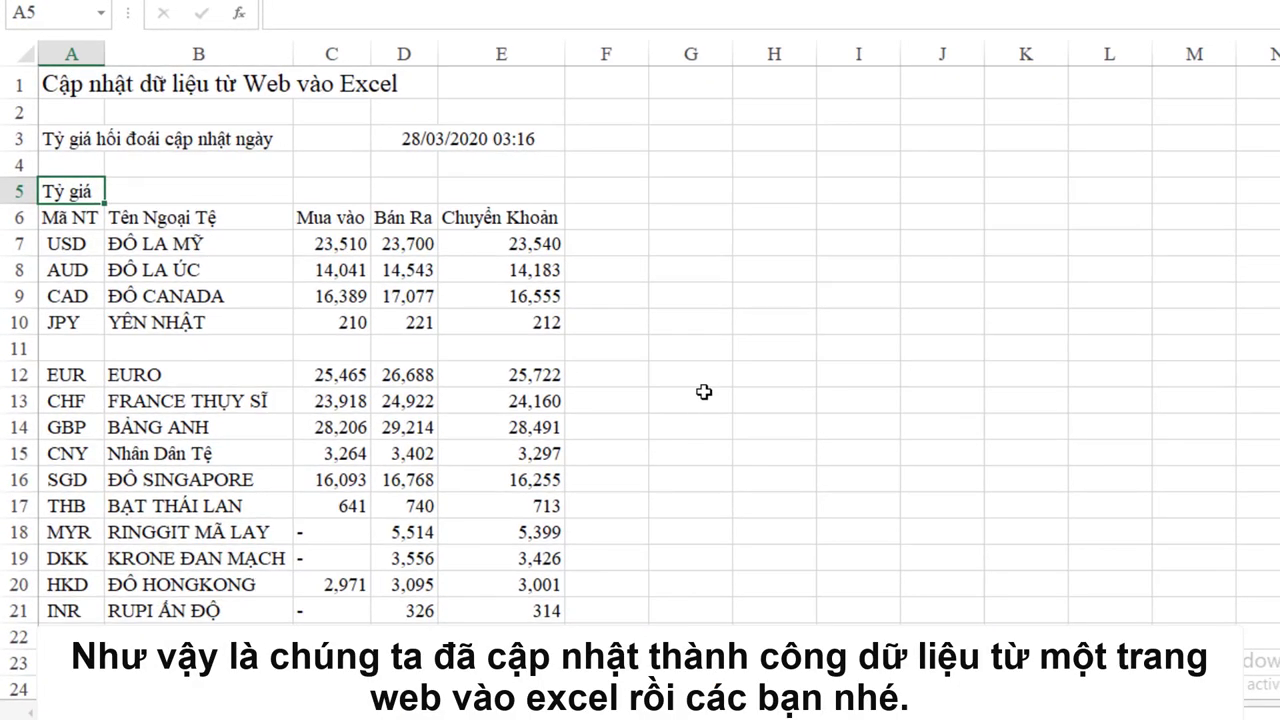
{"action": "scroll", "coordinate": [714, 377], "scroll_direction": "down", "scroll_amount": 2}
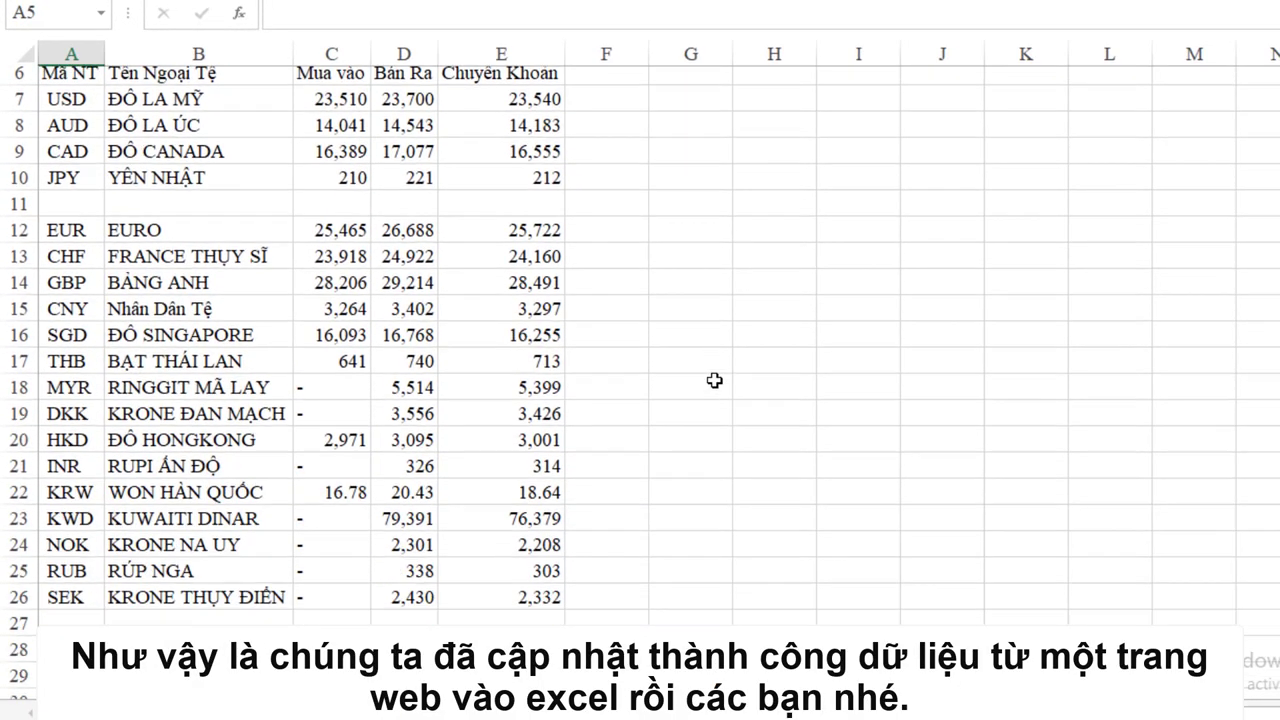
{"action": "scroll", "coordinate": [714, 380], "scroll_direction": "up", "scroll_amount": 1}
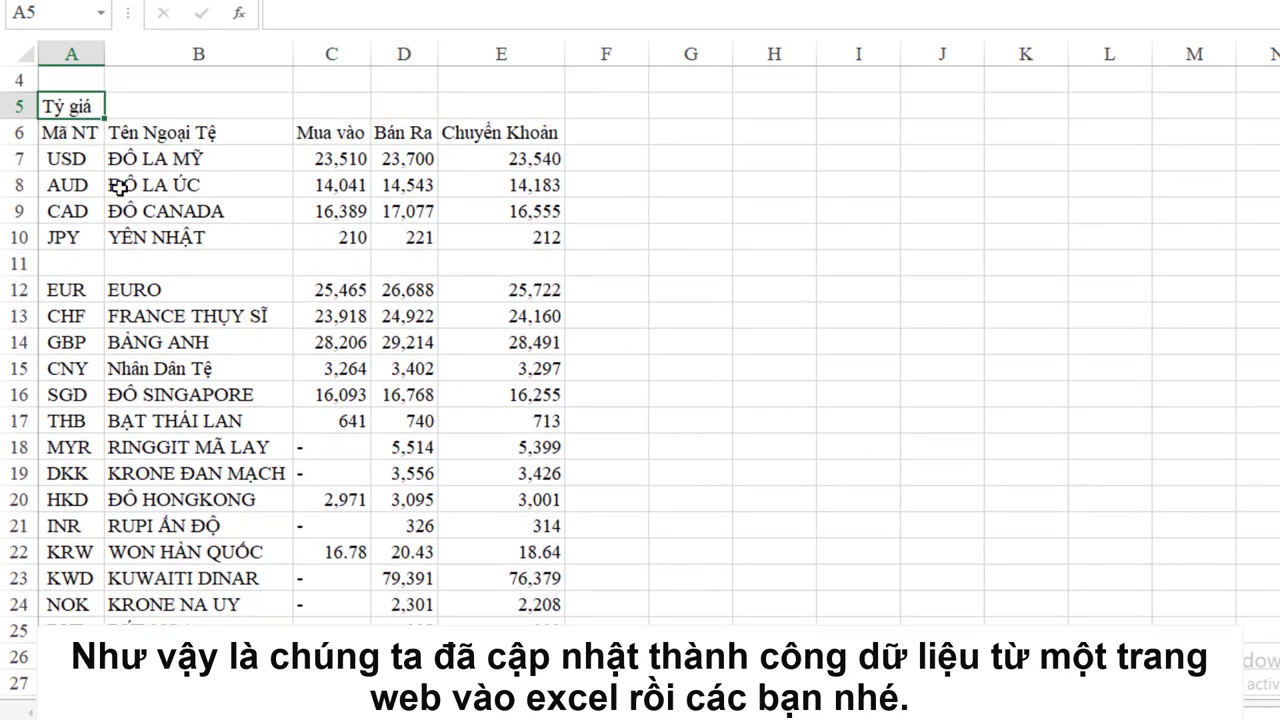
{"action": "scroll", "coordinate": [118, 186], "scroll_direction": "up", "scroll_amount": 1}
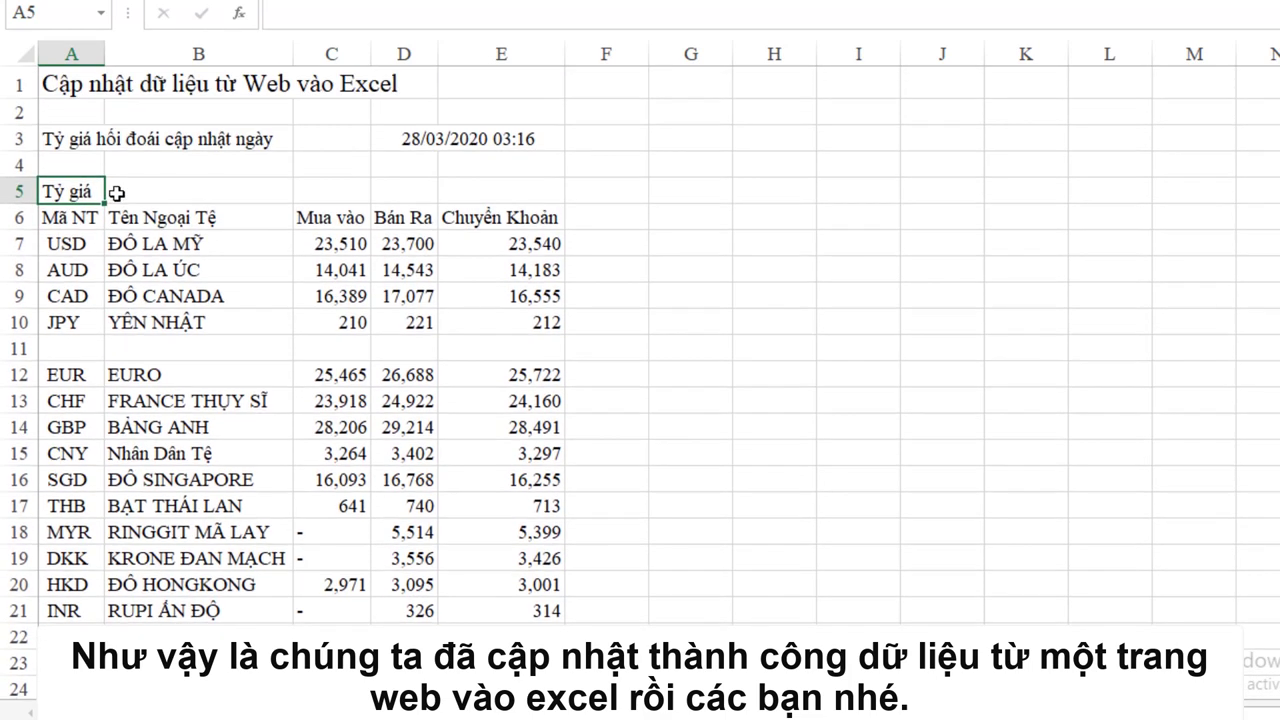
Select the whole rate table A6:E26, from the Mã NT header to the last row
{"action": "left_click", "coordinate": [57, 216]}
{"action": "mouse_move", "coordinate": [157, 216]}
{"action": "left_mouse_down"}
{"action": "mouse_move", "coordinate": [494, 224]}
{"action": "mouse_move", "coordinate": [494, 640]}
{"action": "left_mouse_up"}
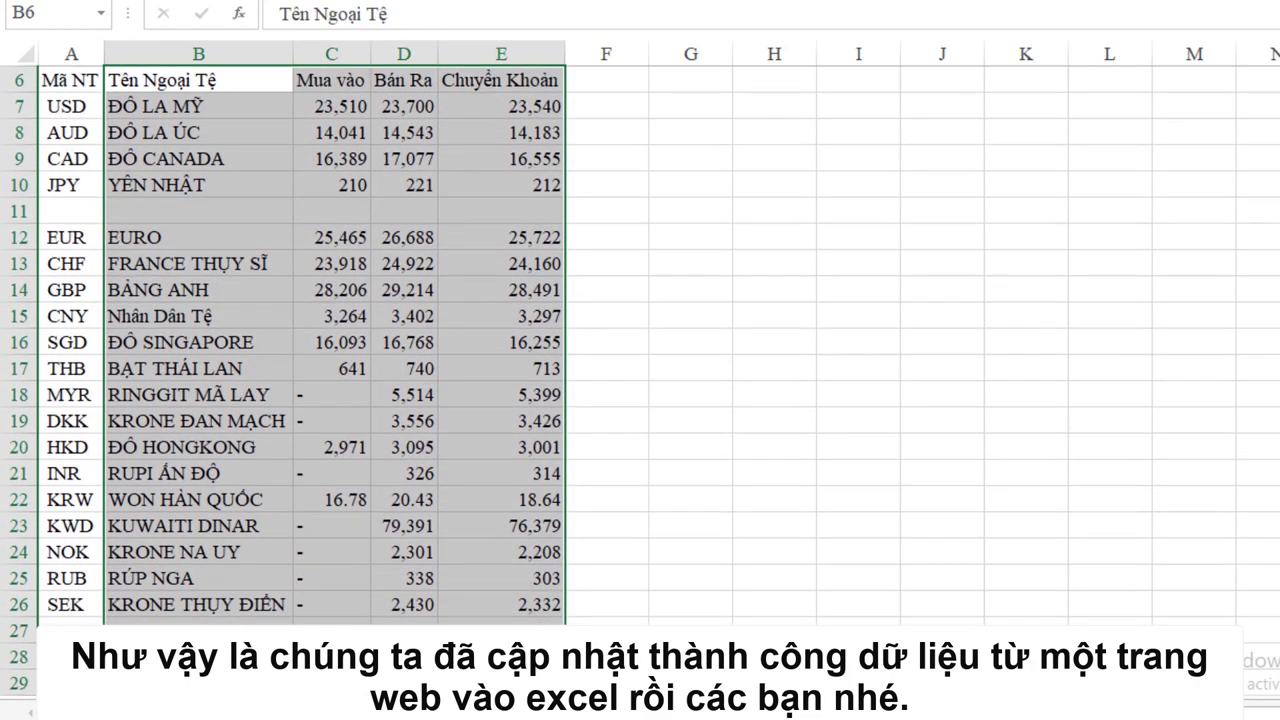
{"action": "left_click_drag", "start_coordinate": [500, 578], "coordinate": [373, 610]}
{"action": "scroll", "coordinate": [80, 272], "scroll_direction": "up", "scroll_amount": 5}
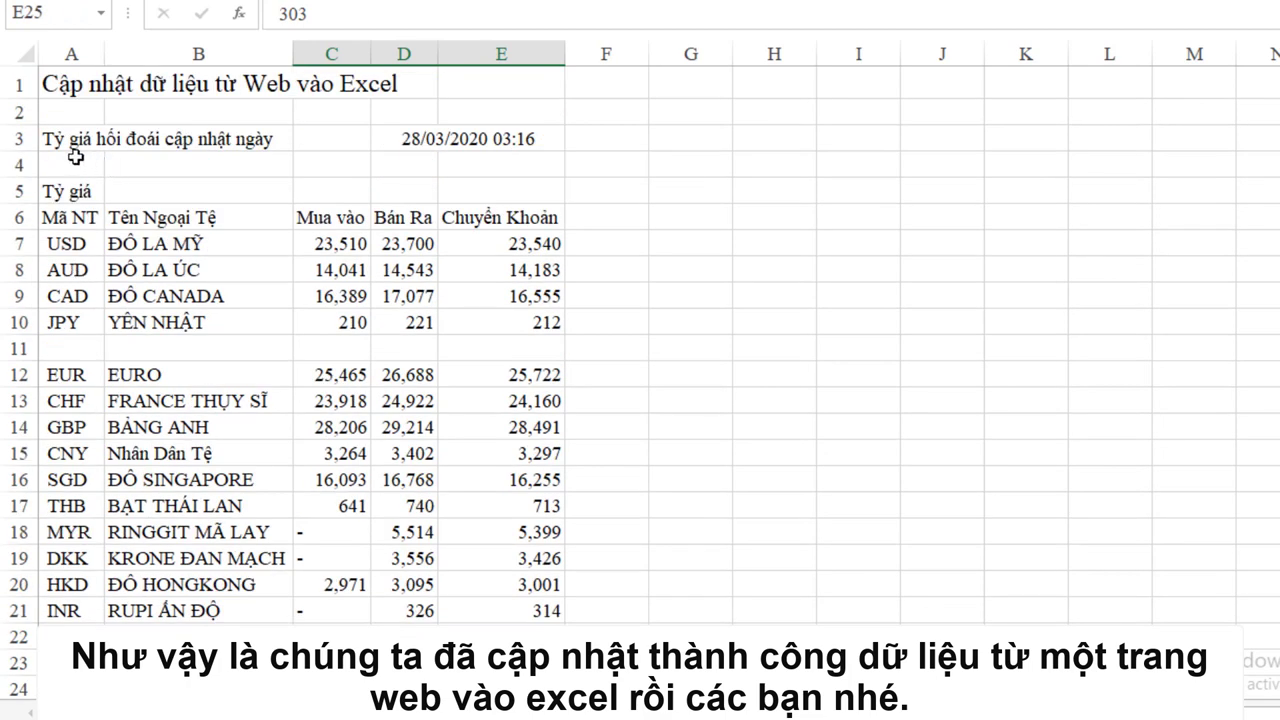
{"action": "left_click", "coordinate": [46, 192]}
{"action": "left_click", "coordinate": [46, 218]}
{"action": "scroll", "coordinate": [492, 390], "scroll_direction": "down", "scroll_amount": 3}
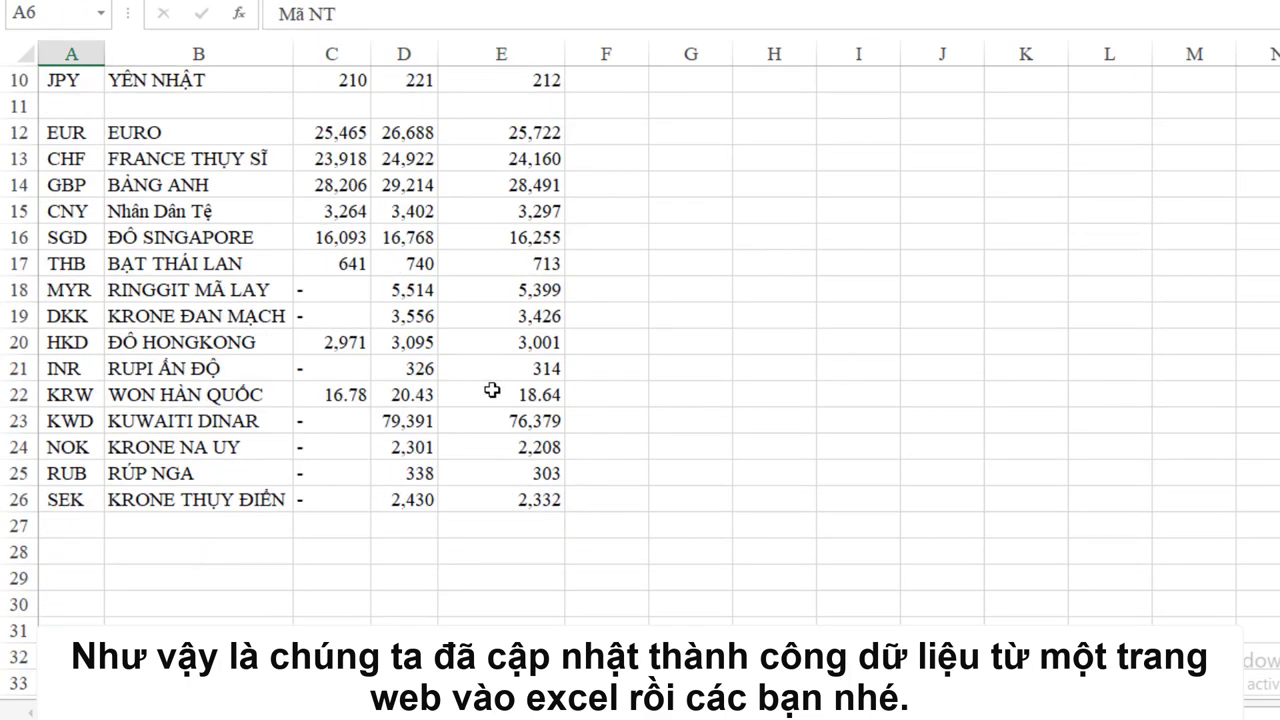
{"action": "left_click", "coordinate": [540, 502], "text": "shift"}
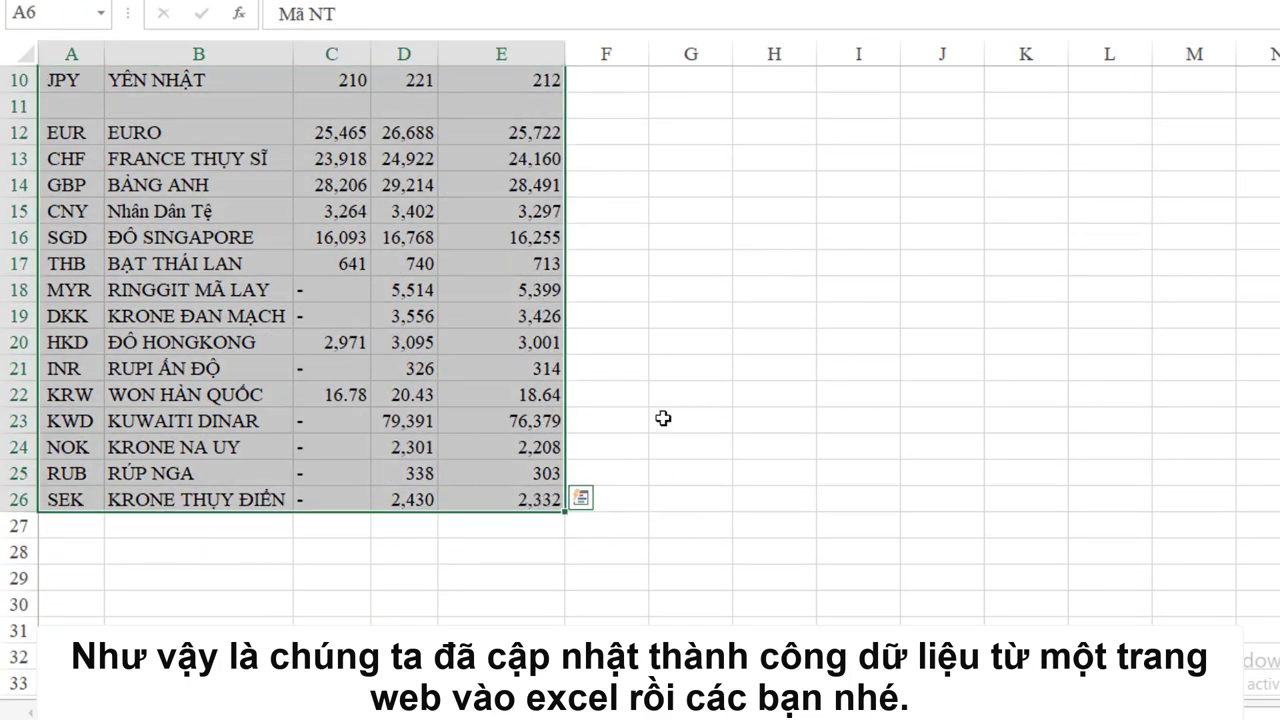
{"action": "scroll", "coordinate": [651, 360], "scroll_direction": "up", "scroll_amount": 3}
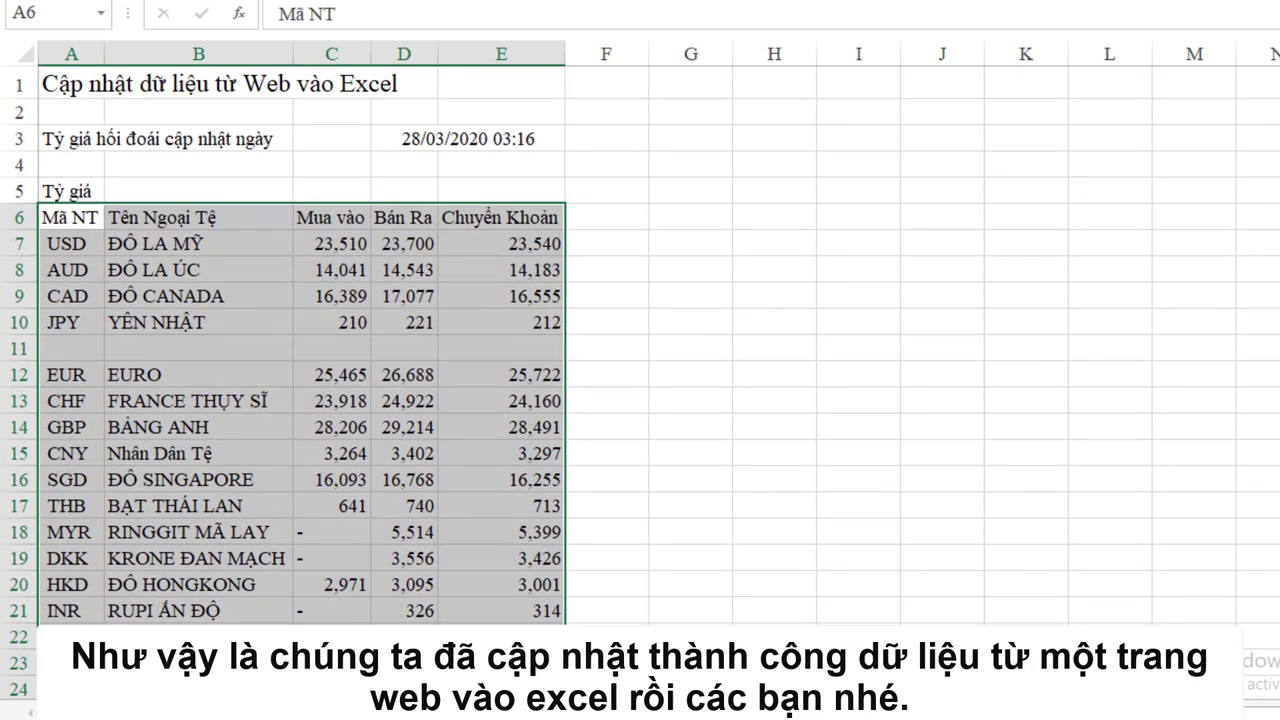
Set the rate table's font to Arial at size 12
{"action": "left_click", "coordinate": [98, 9]}
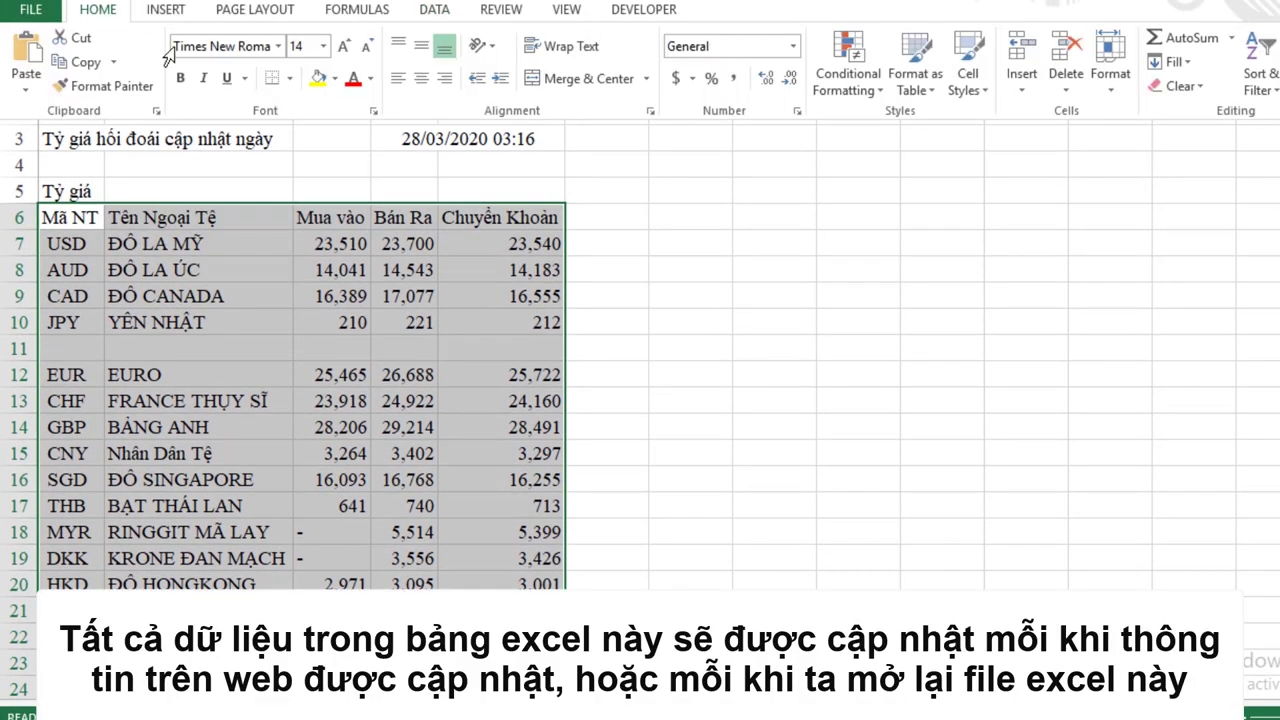
{"action": "left_click", "coordinate": [323, 46]}
{"action": "left_click", "coordinate": [301, 152]}
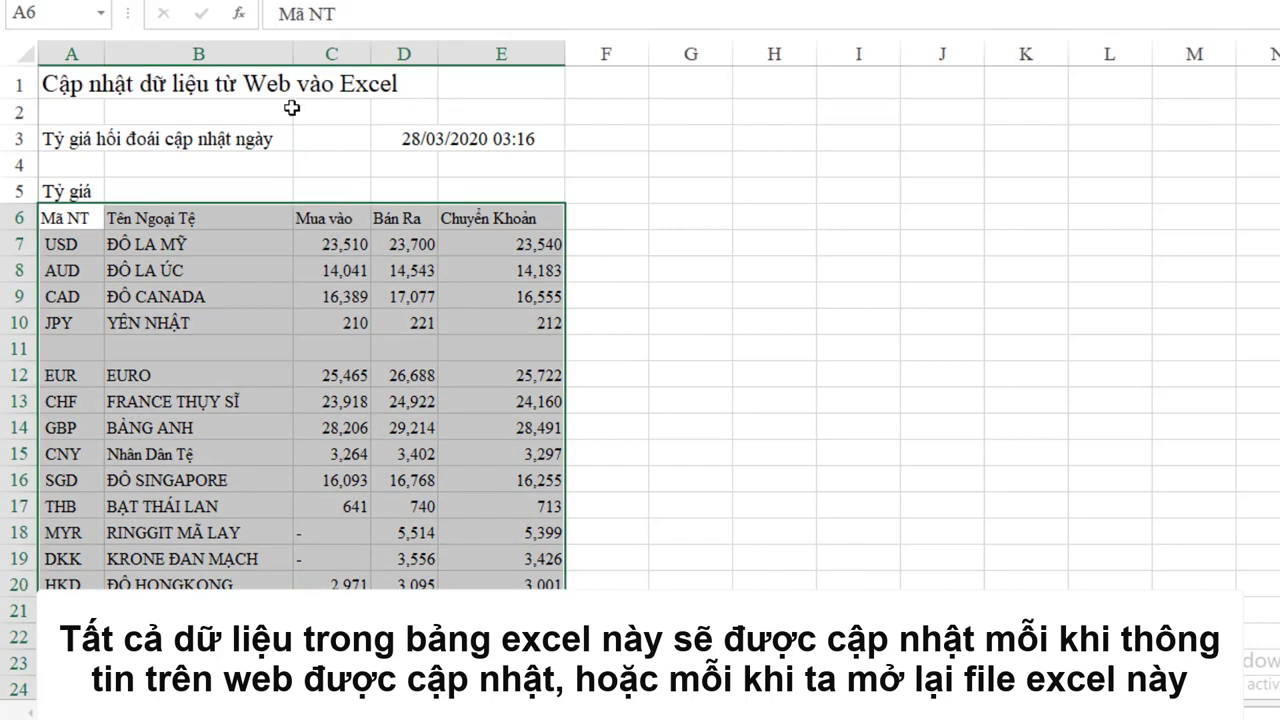
{"action": "left_click", "coordinate": [278, 46]}
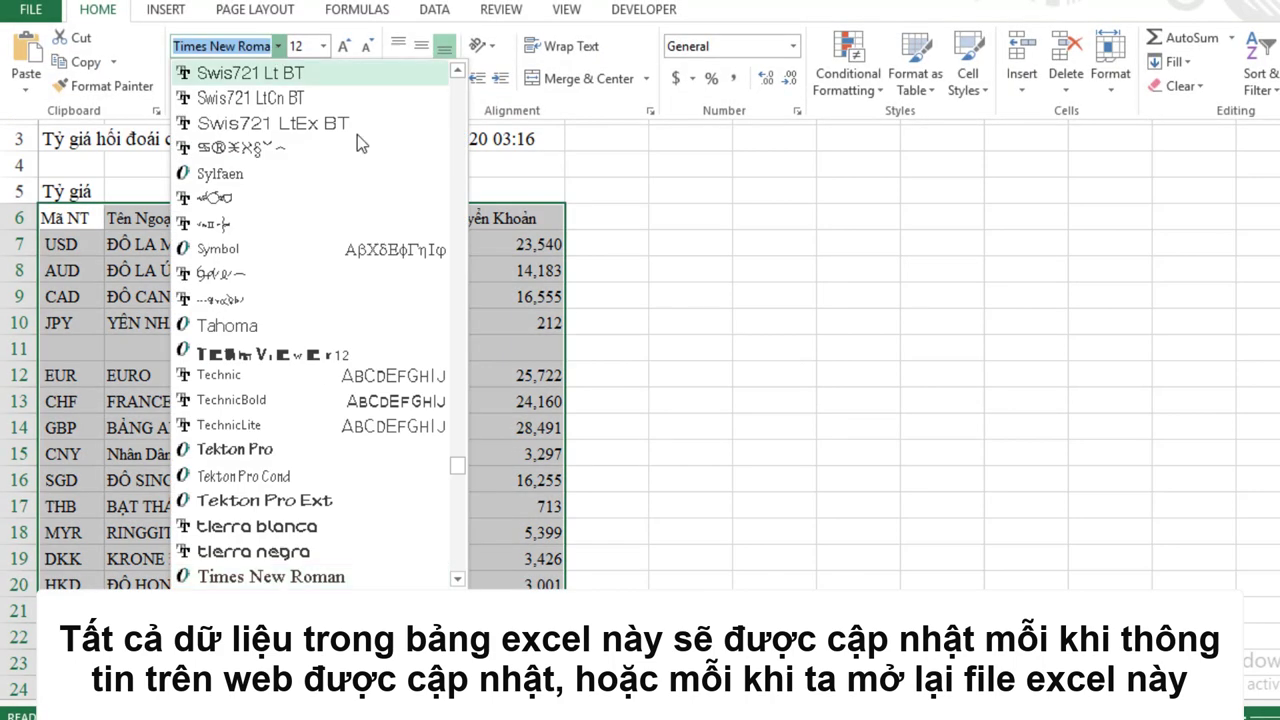
{"action": "left_click_drag", "start_coordinate": [458, 440], "coordinate": [443, 170]}
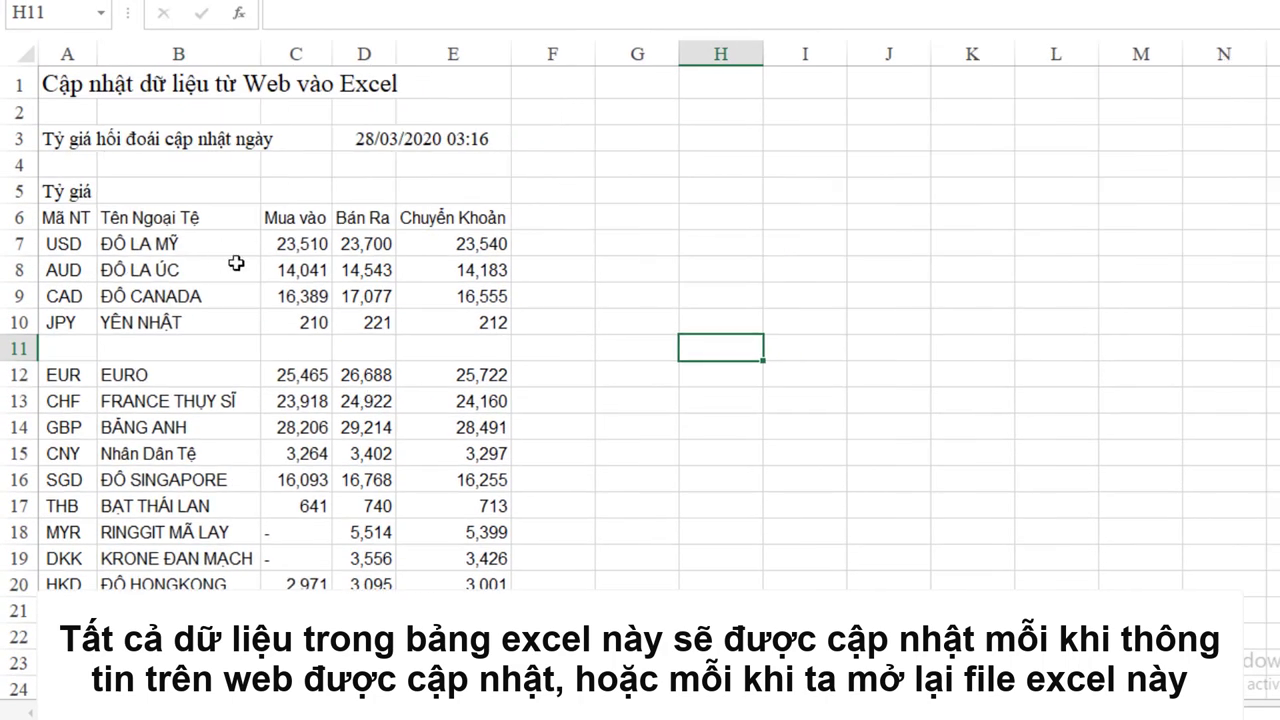
Give the table A6:E26 a thicker outline border plus inside gridlines through Format Cells
{"action": "left_click_drag", "start_coordinate": [68, 212], "coordinate": [451, 551]}
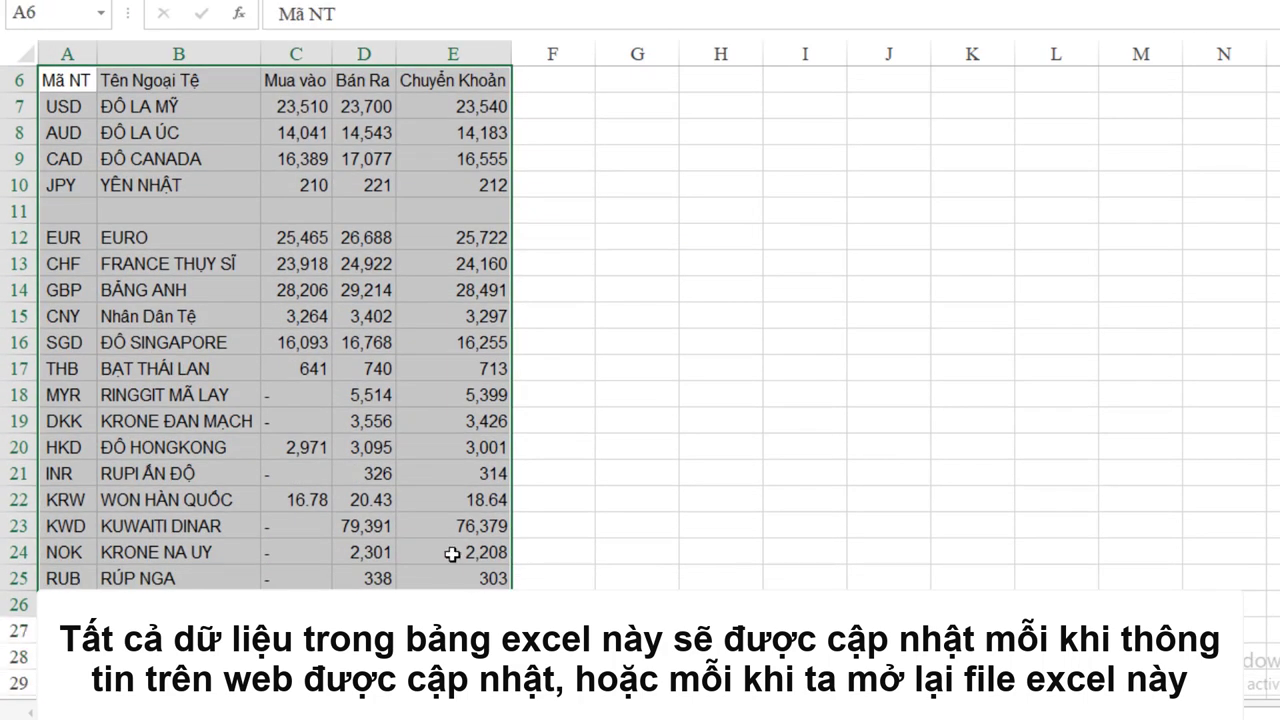
{"action": "scroll", "coordinate": [202, 210], "scroll_direction": "up", "scroll_amount": 2}
{"action": "right_click", "coordinate": [202, 210]}
{"action": "left_click", "coordinate": [245, 545]}
{"action": "left_click", "coordinate": [230, 291]}
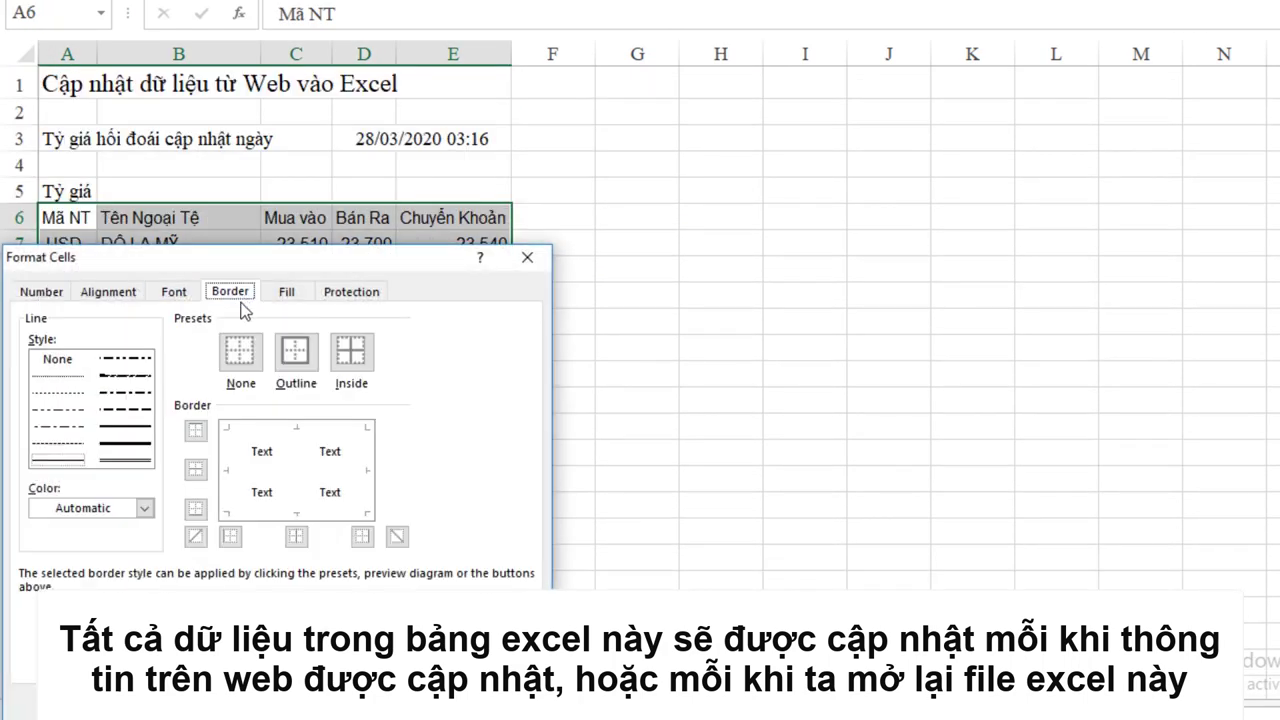
{"action": "left_click", "coordinate": [138, 428]}
{"action": "left_click", "coordinate": [232, 450]}
{"action": "left_click", "coordinate": [310, 518]}
{"action": "left_click", "coordinate": [360, 485]}
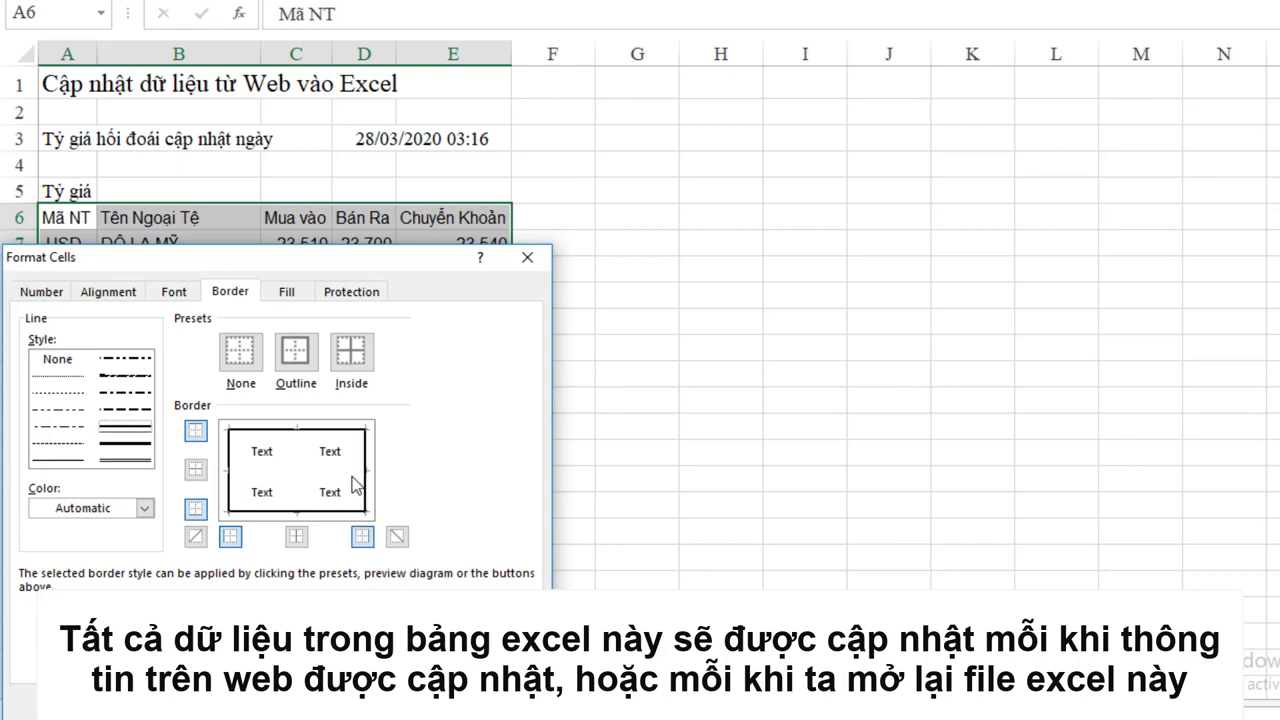
{"action": "left_click", "coordinate": [300, 482]}
{"action": "left_click", "coordinate": [329, 472]}
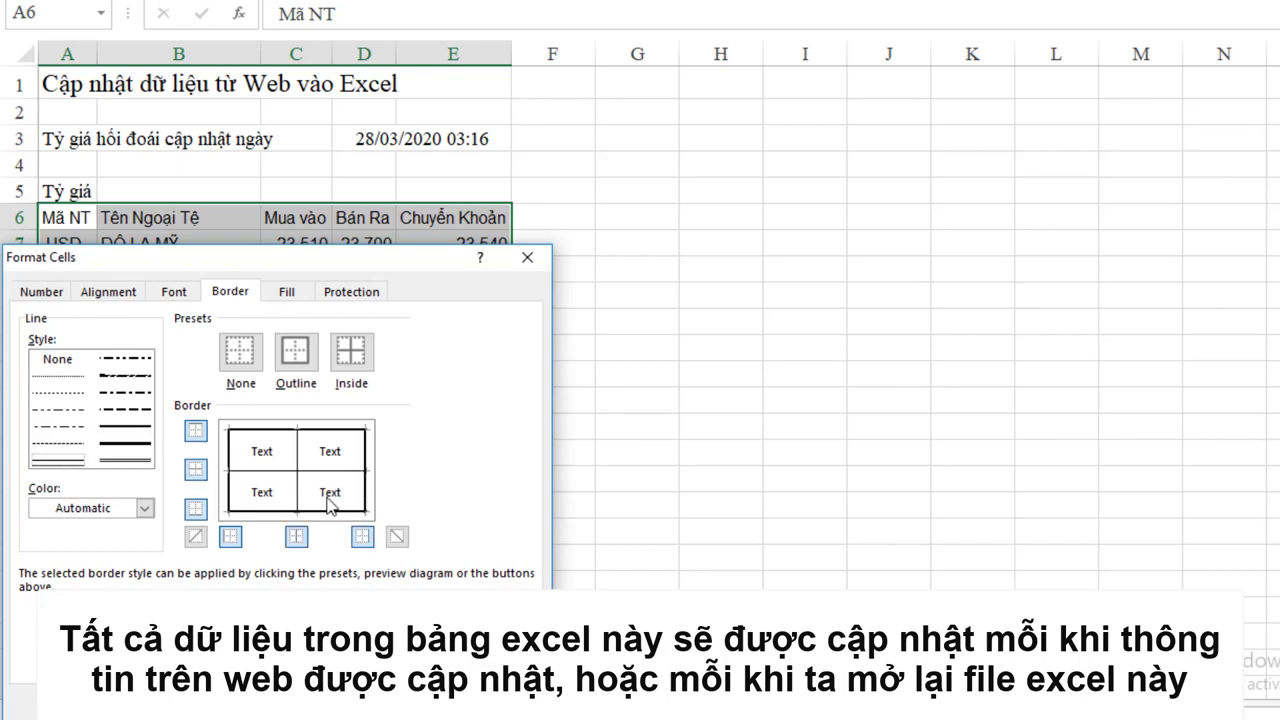
{"action": "left_click", "coordinate": [180, 218]}
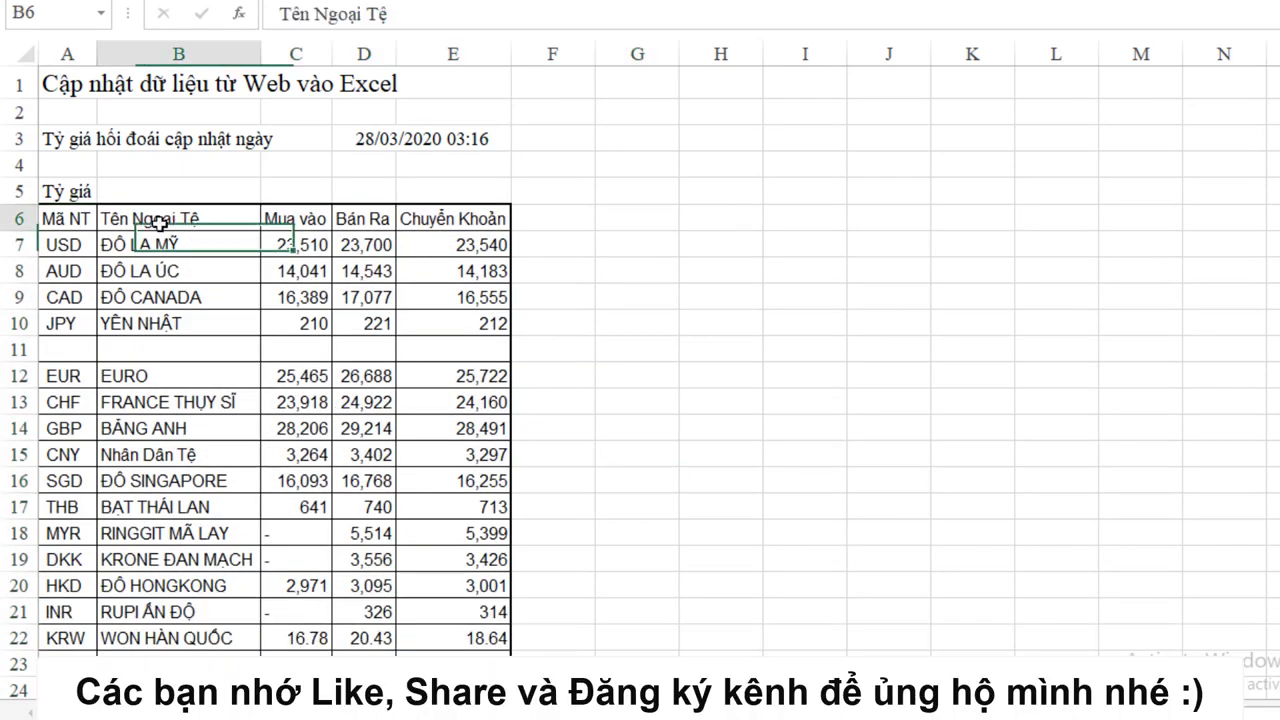
{"action": "key", "text": "Right"}
{"action": "key", "text": "Right"}
{"action": "key", "text": "Right"}
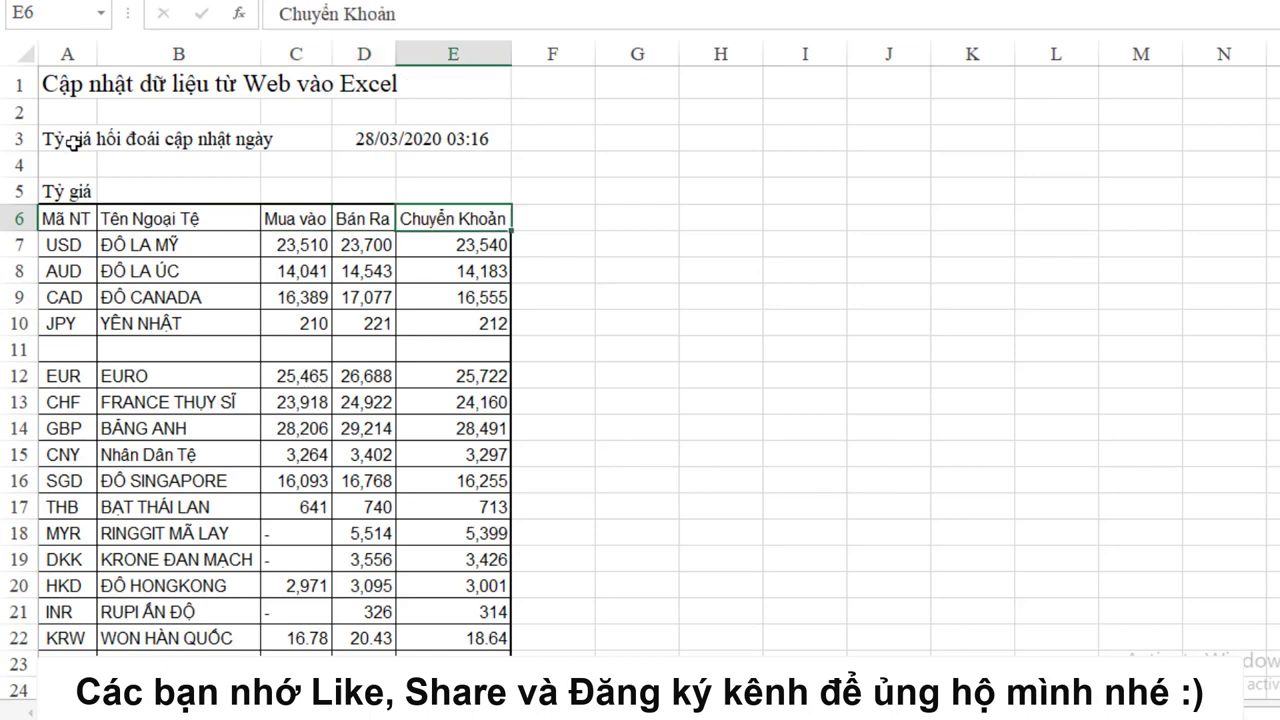
{"action": "left_click", "coordinate": [160, 191]}
{"action": "left_click", "coordinate": [565, 585]}
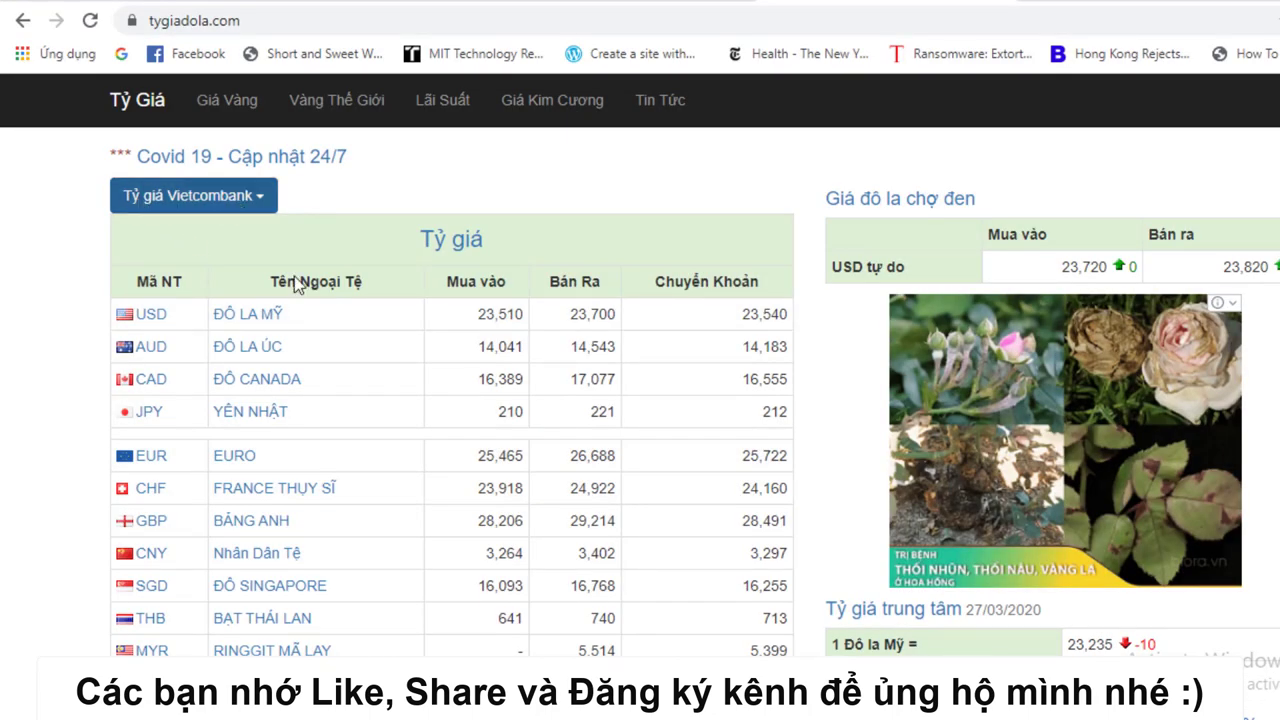
{"action": "left_click", "coordinate": [489, 610]}
{"action": "left_click", "coordinate": [67, 191]}
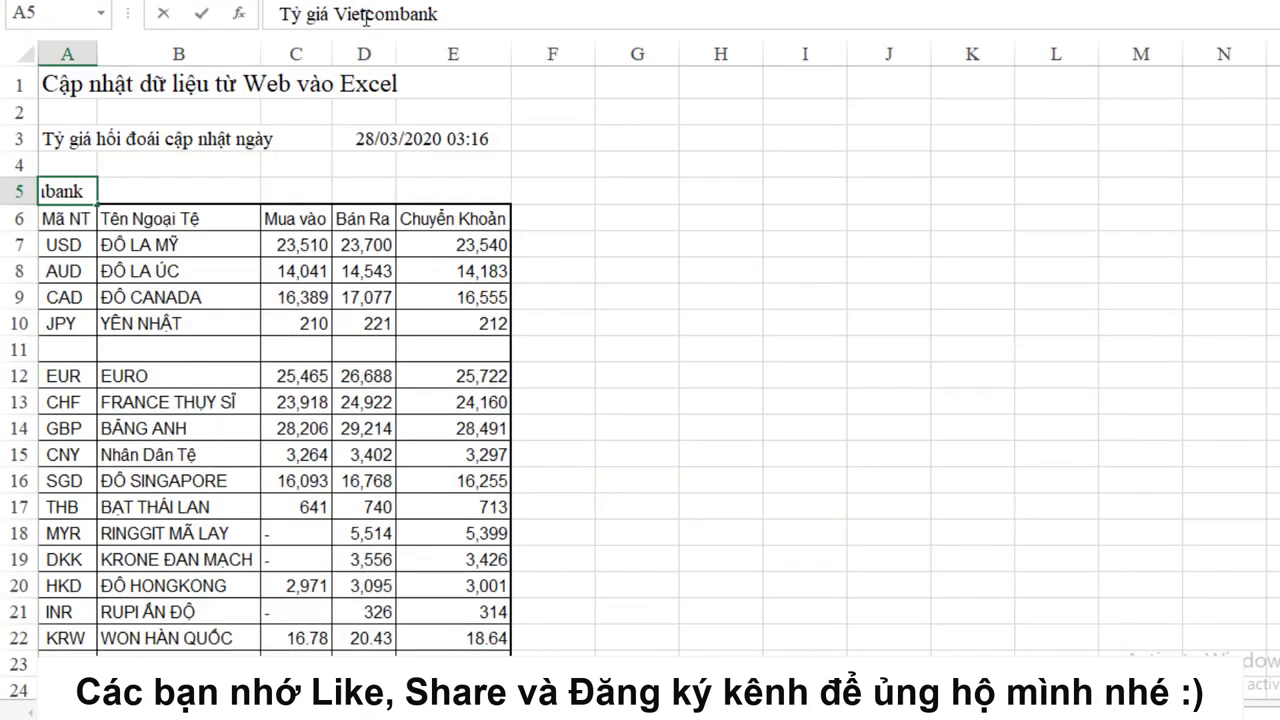
{"action": "left_click", "coordinate": [78, 192]}
{"action": "left_click", "coordinate": [83, 222]}
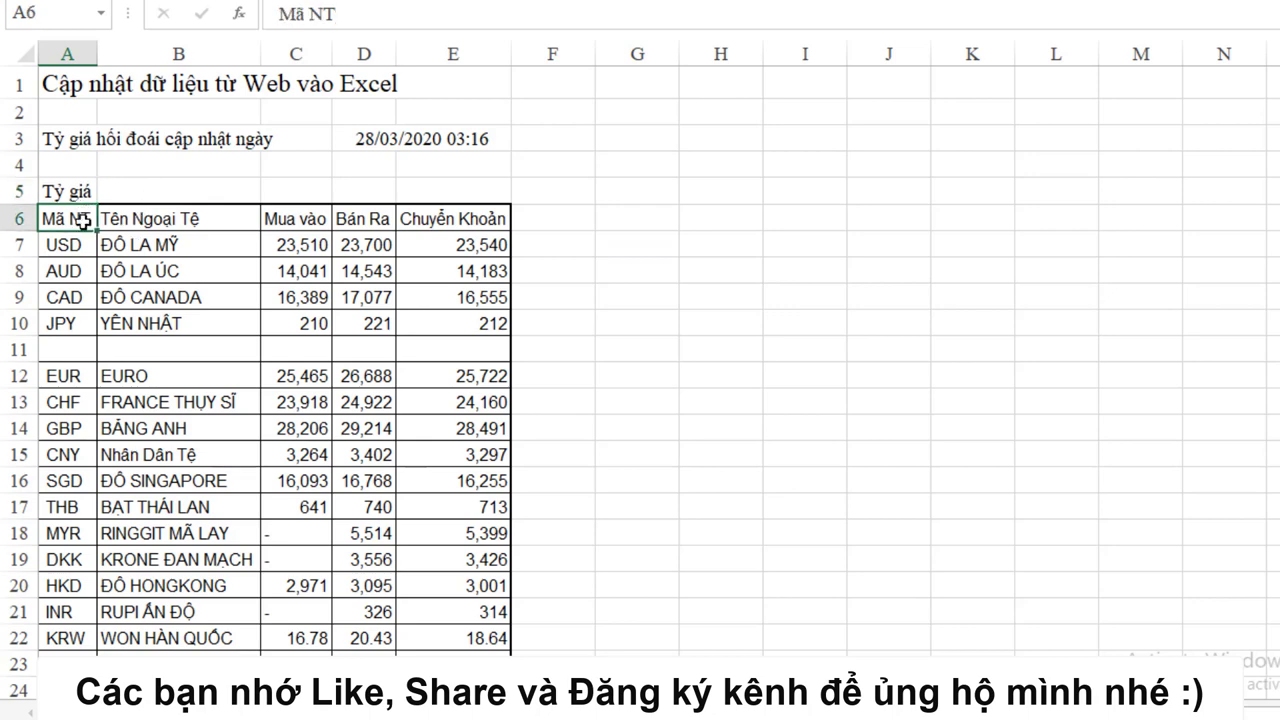
{"action": "left_click", "coordinate": [712, 266]}
{"action": "scroll", "coordinate": [621, 354], "scroll_direction": "down", "scroll_amount": 3}
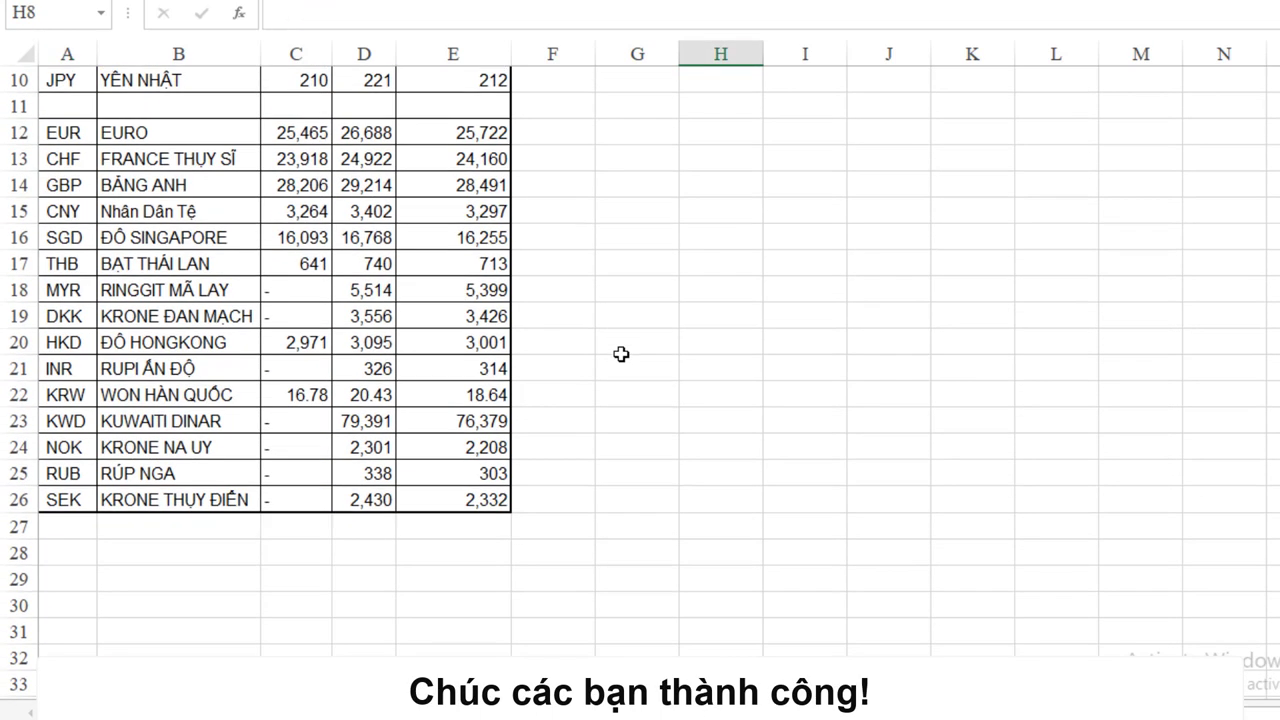
{"action": "scroll", "coordinate": [621, 354], "scroll_direction": "up", "scroll_amount": 3}
Bold the header row A6:E6 and AutoFit columns E, D and C to their contents
{"action": "left_click_drag", "start_coordinate": [68, 218], "coordinate": [450, 225]}
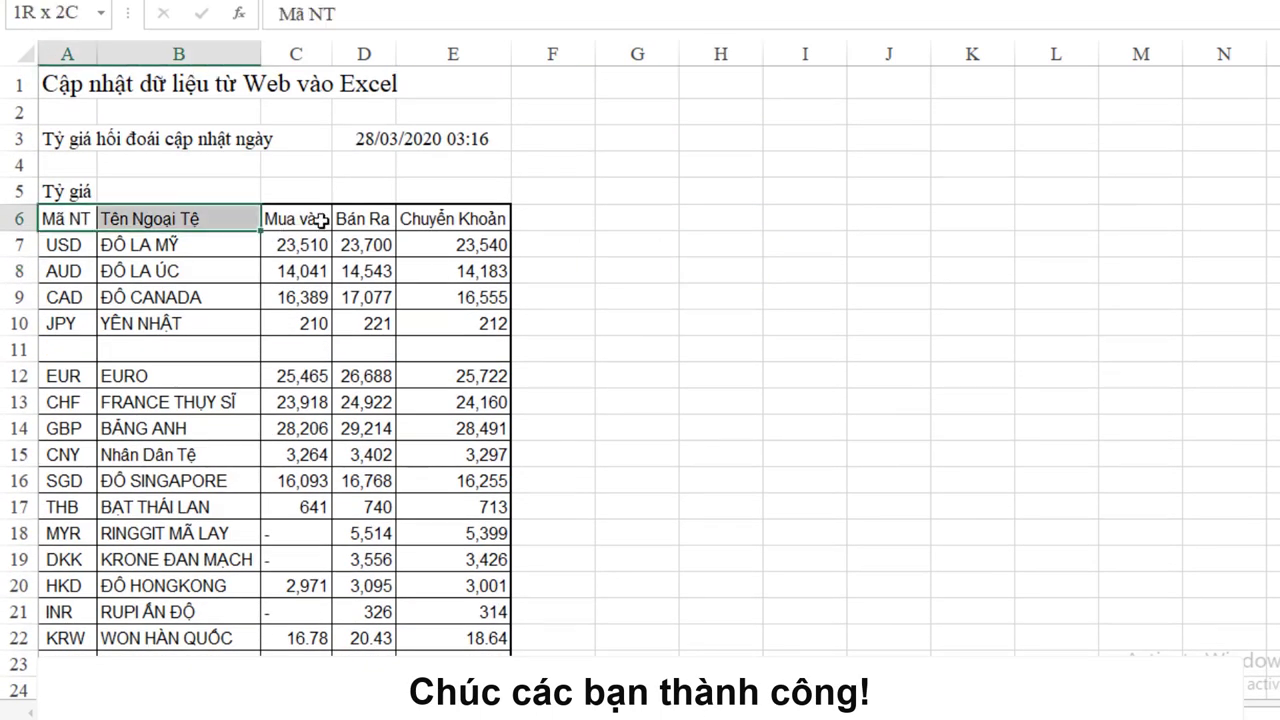
{"action": "key", "text": "ctrl+b"}
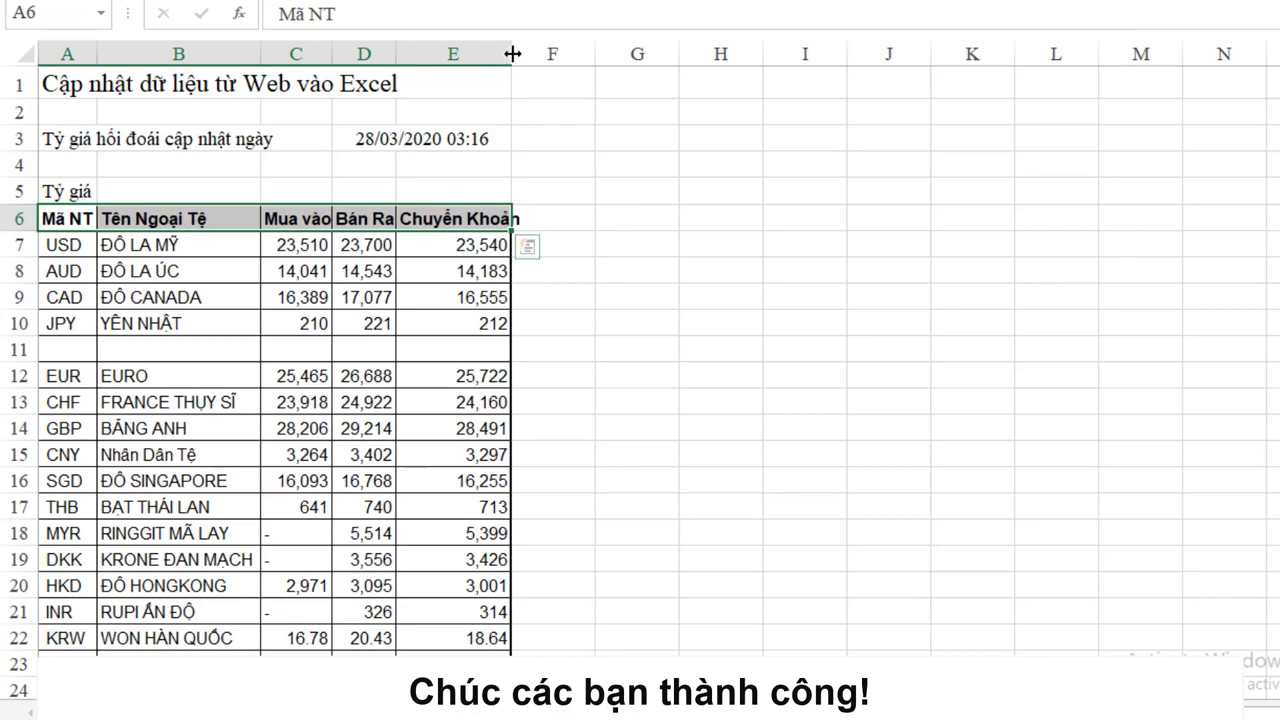
{"action": "double_click", "coordinate": [512, 54]}
{"action": "double_click", "coordinate": [396, 54]}
{"action": "double_click", "coordinate": [333, 54]}
{"action": "left_click", "coordinate": [662, 218]}
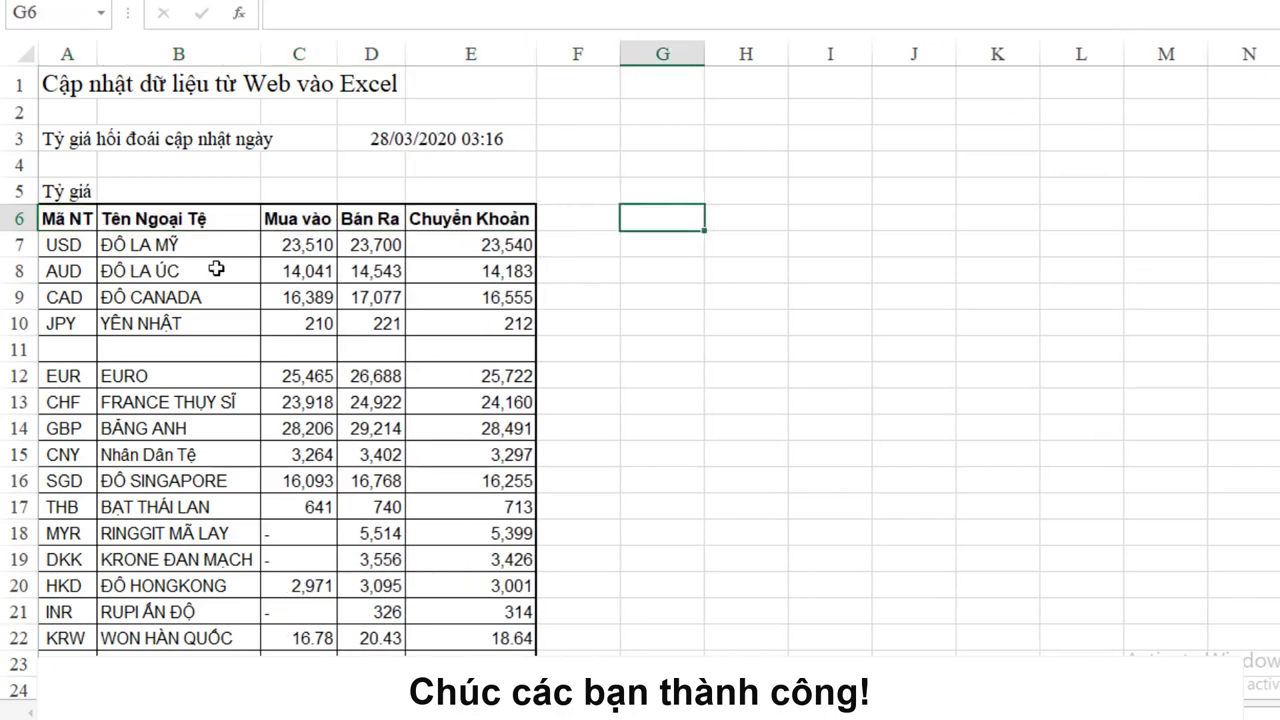